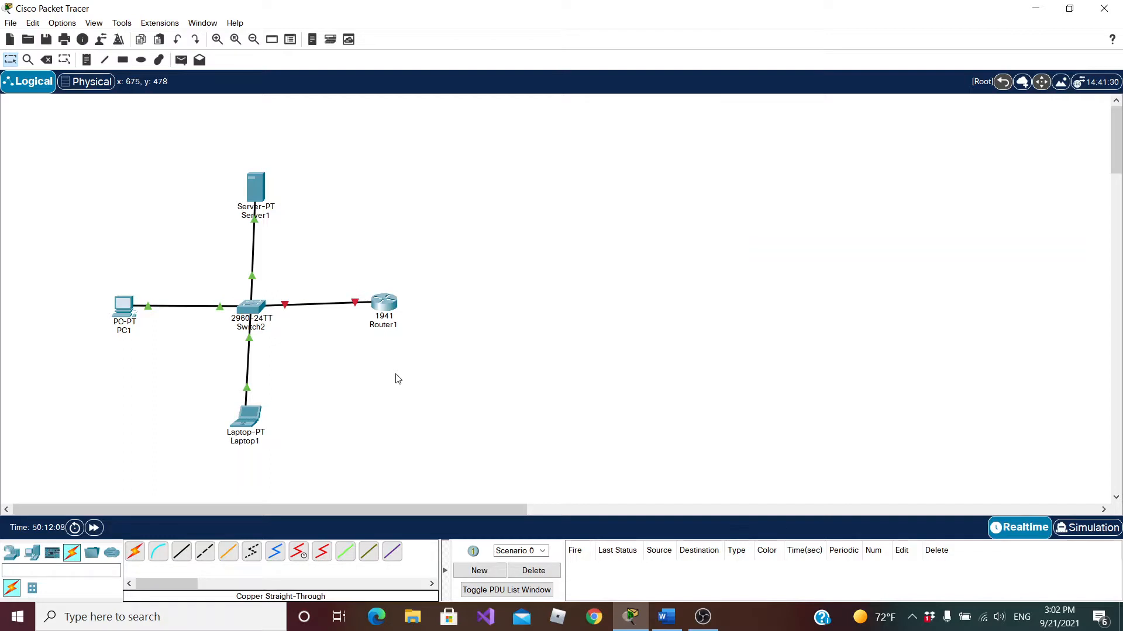
Look at the command-line interface of Switch2, bring up its prompt, and close the device window
click(252, 311)
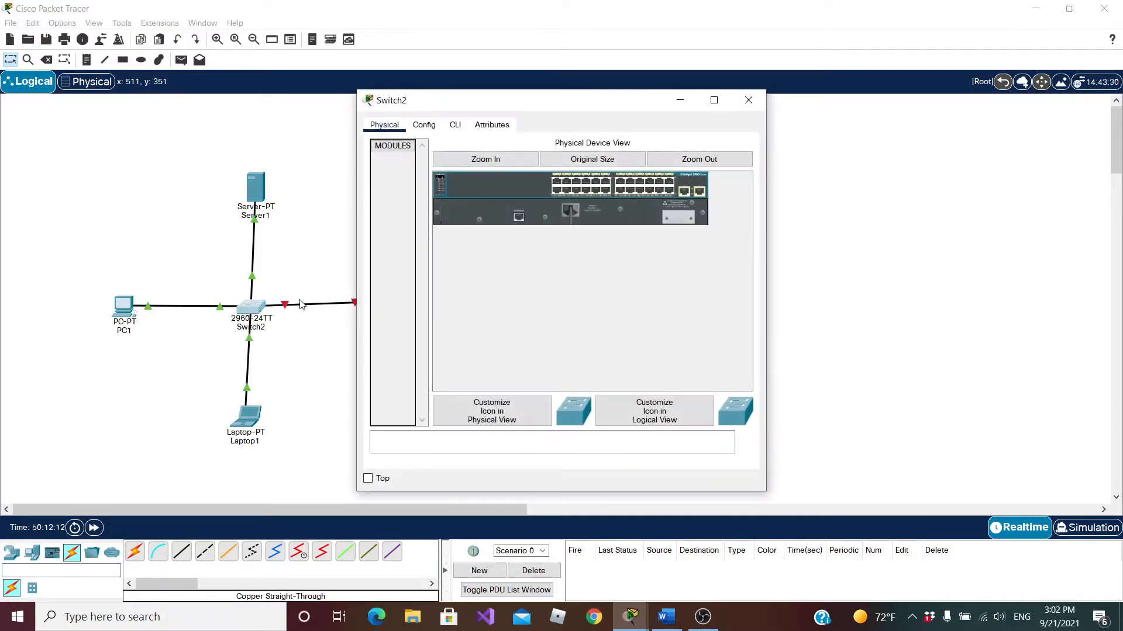
click(455, 125)
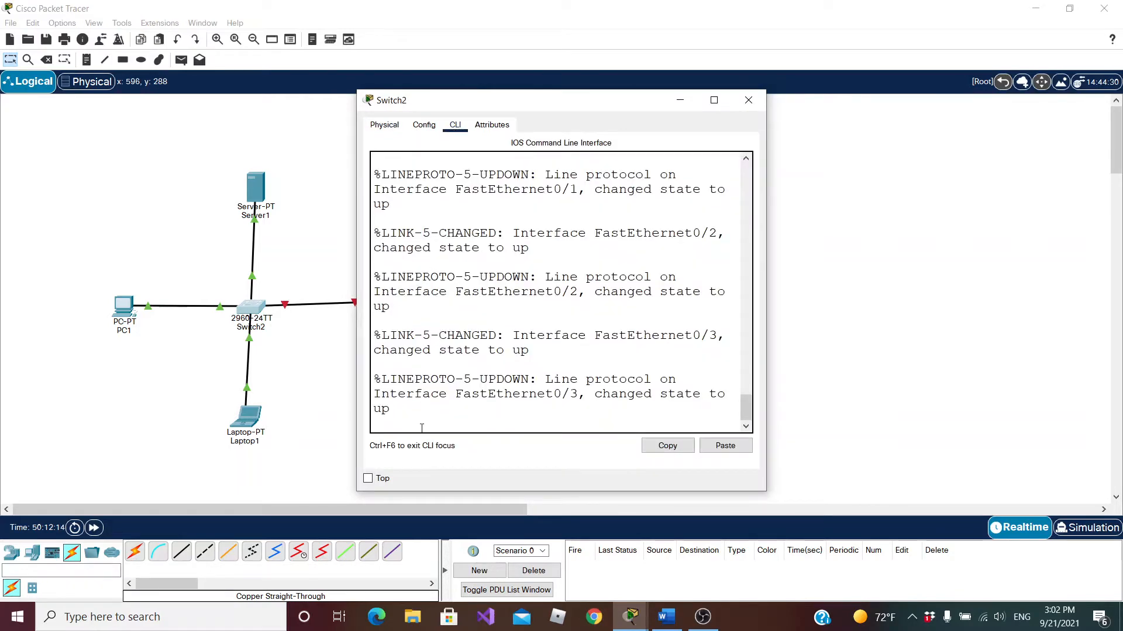
key(Return)
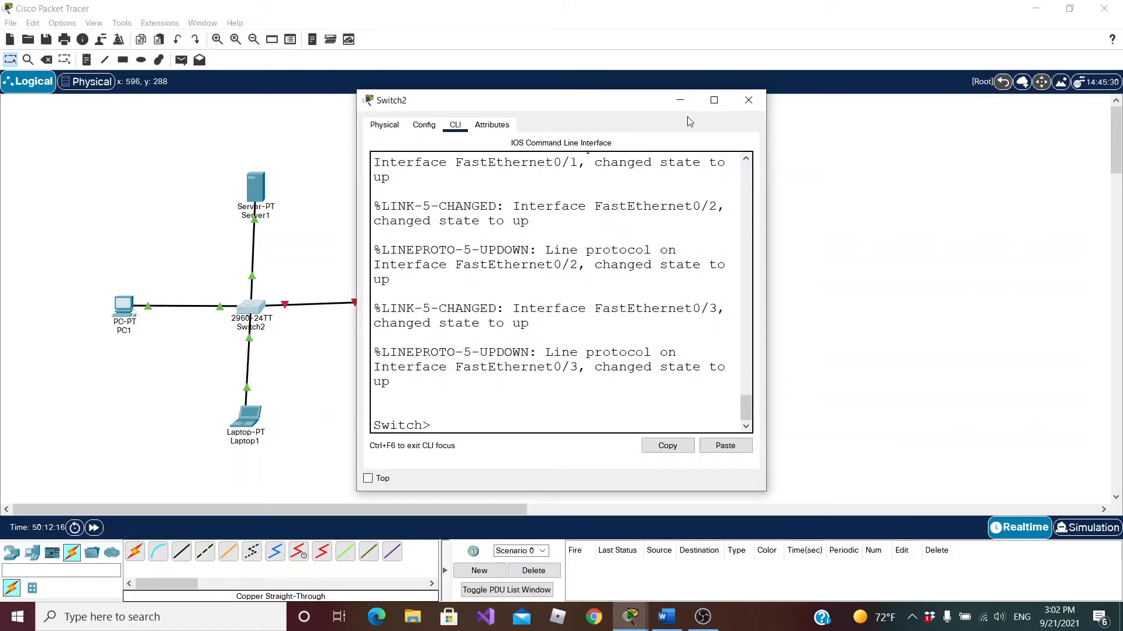
click(750, 98)
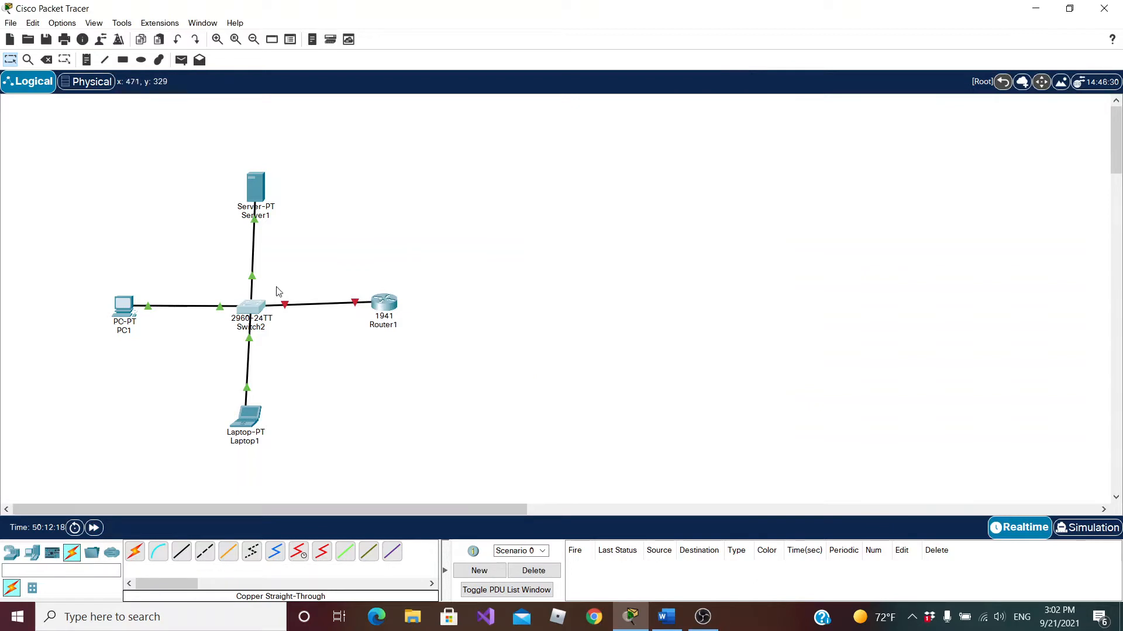
Add a laptop above the router and connect its RS 232 port to Switch2's Console port with a console cable
click(35, 554)
drag(158, 553, 510, 166)
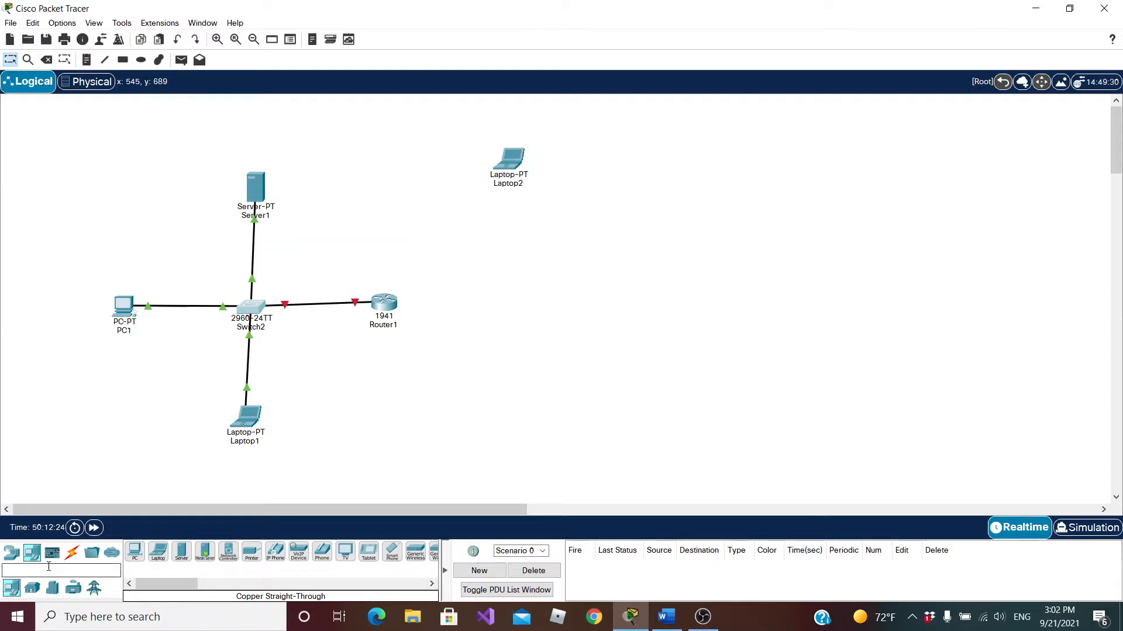
click(72, 553)
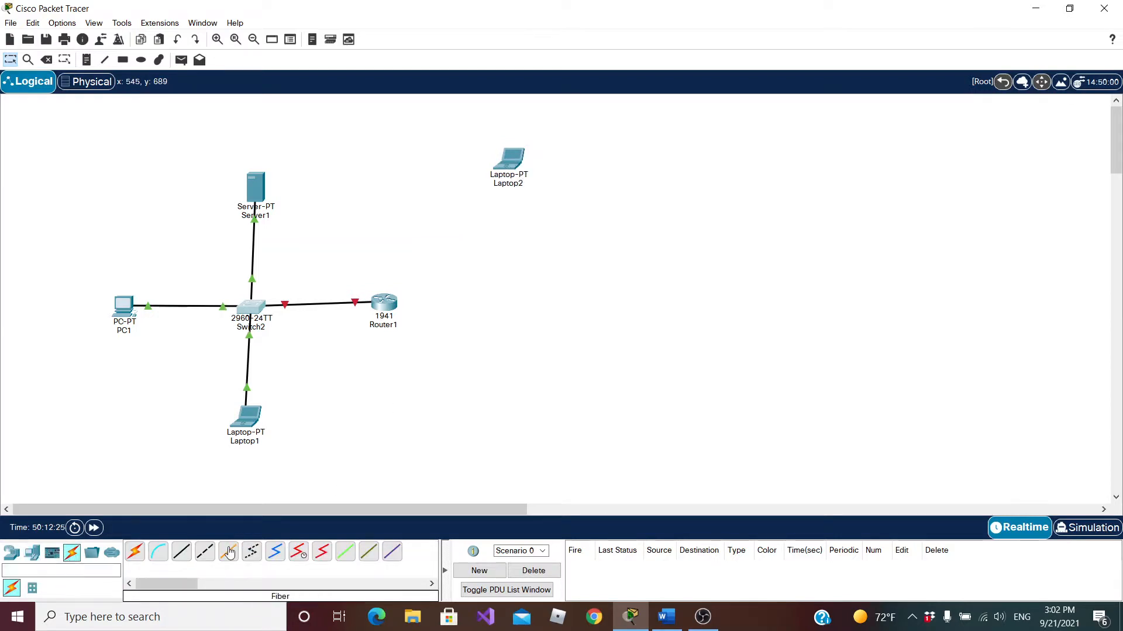
click(159, 558)
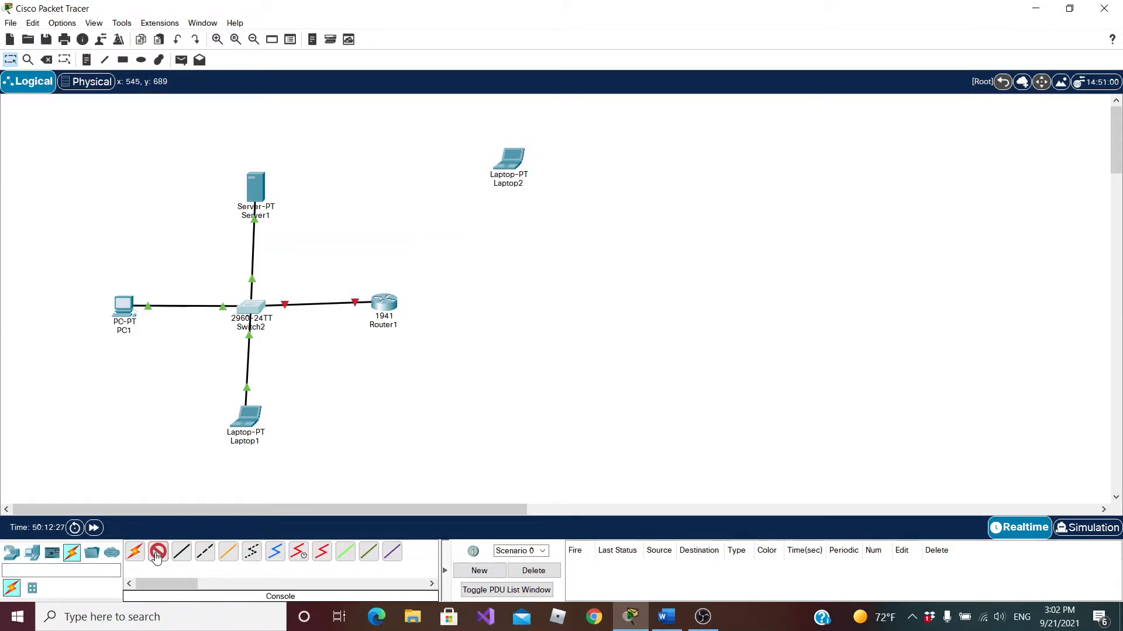
click(508, 163)
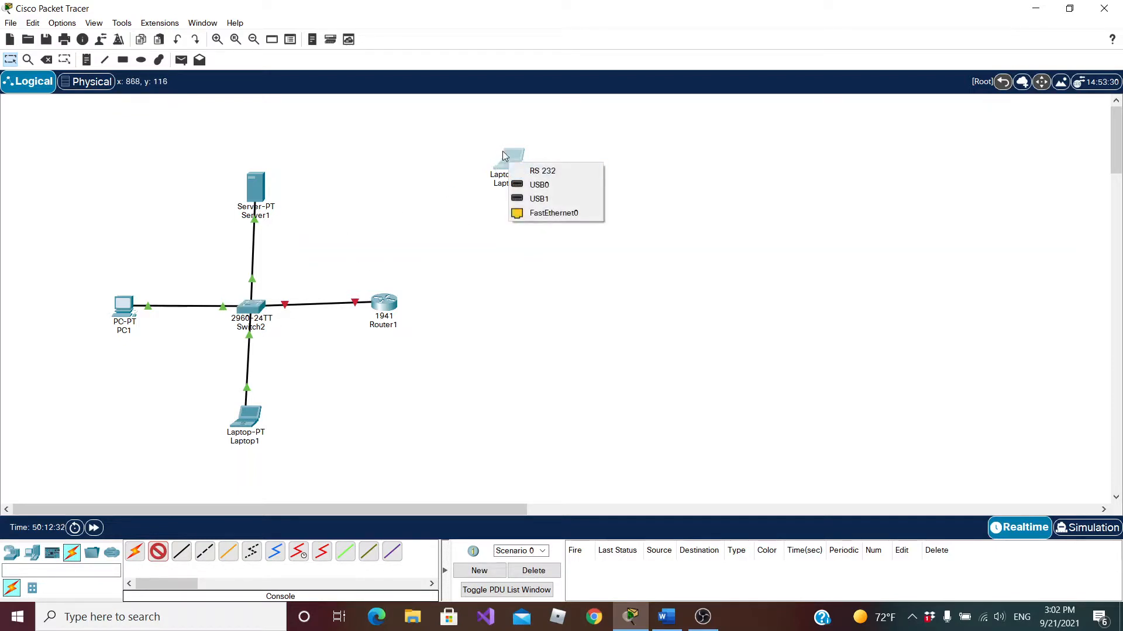
click(552, 175)
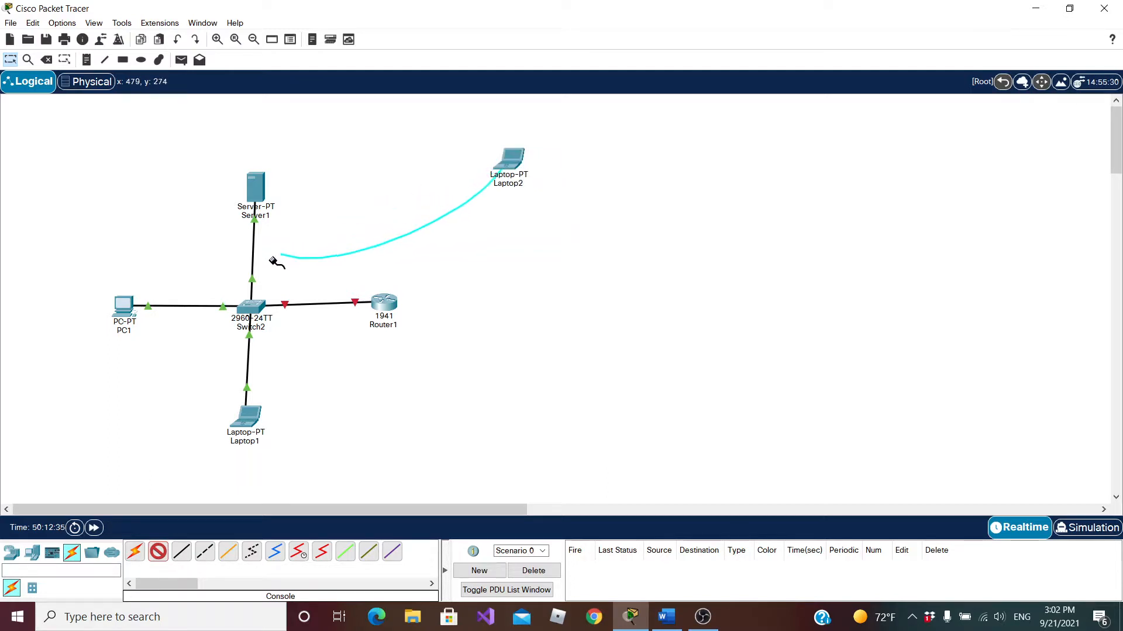
click(253, 309)
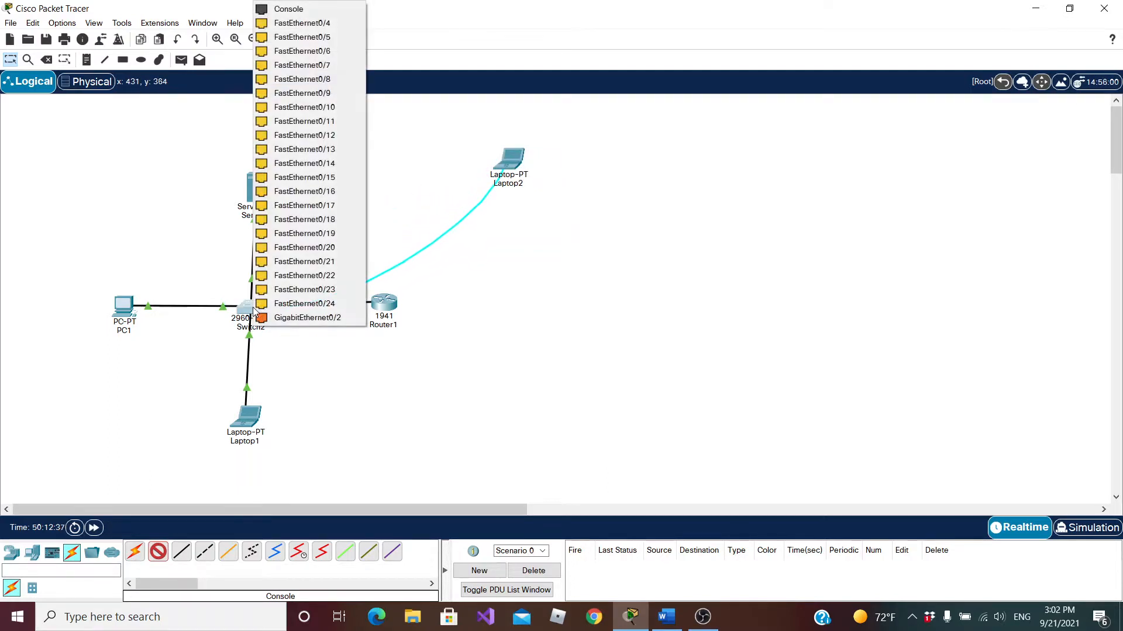
click(316, 9)
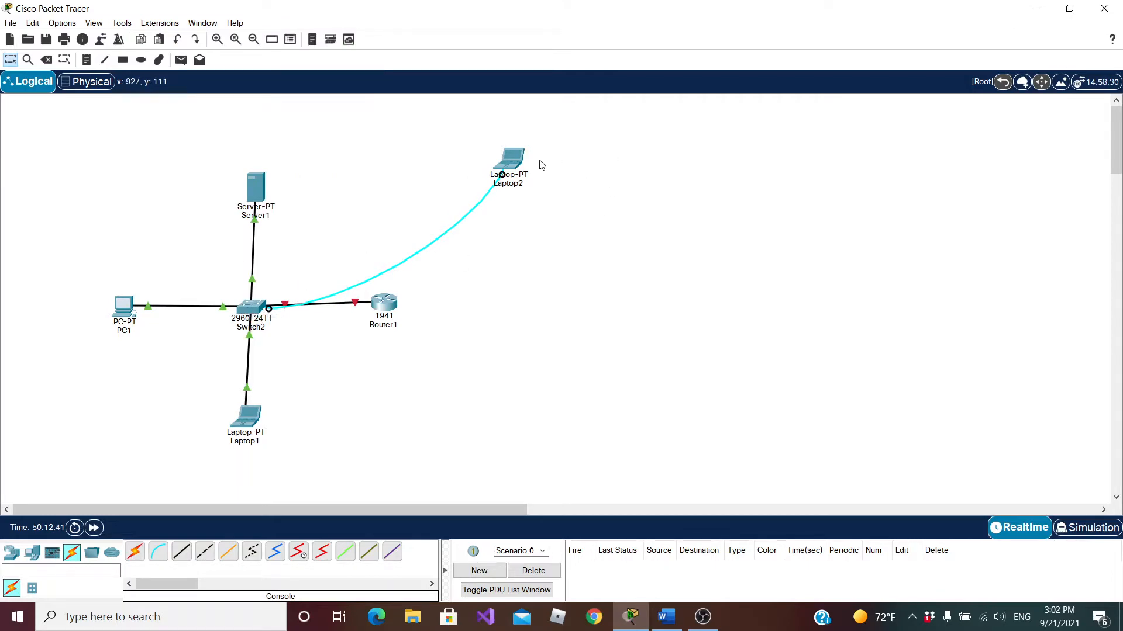
Start a terminal session on Laptop2 with the default port settings and bring up the switch's prompt
click(510, 171)
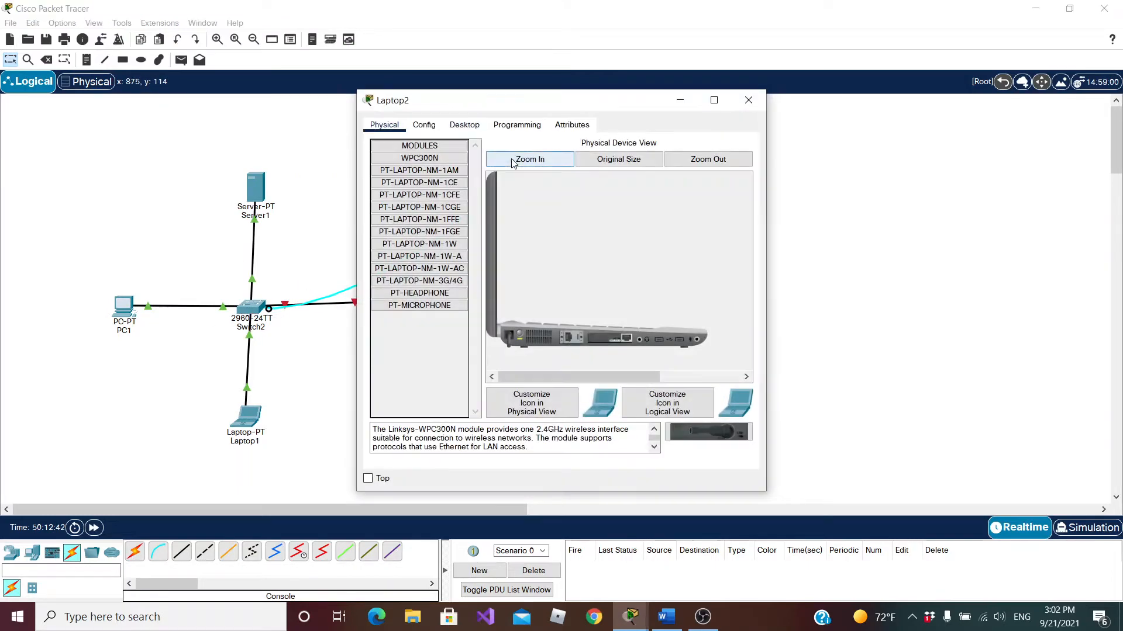
click(471, 126)
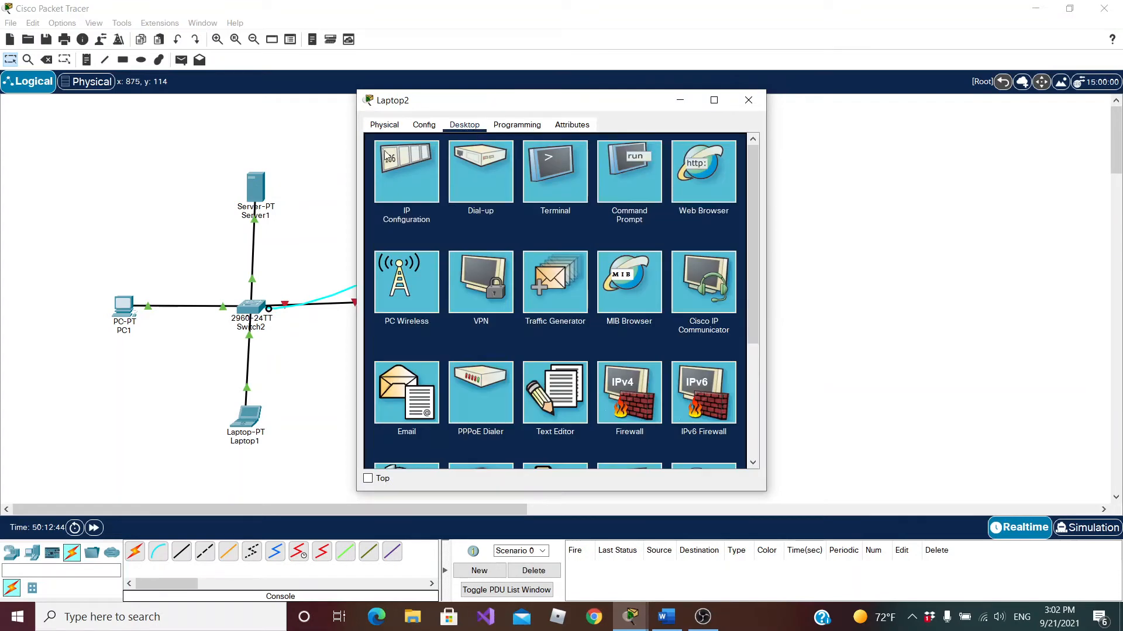
click(556, 165)
click(719, 261)
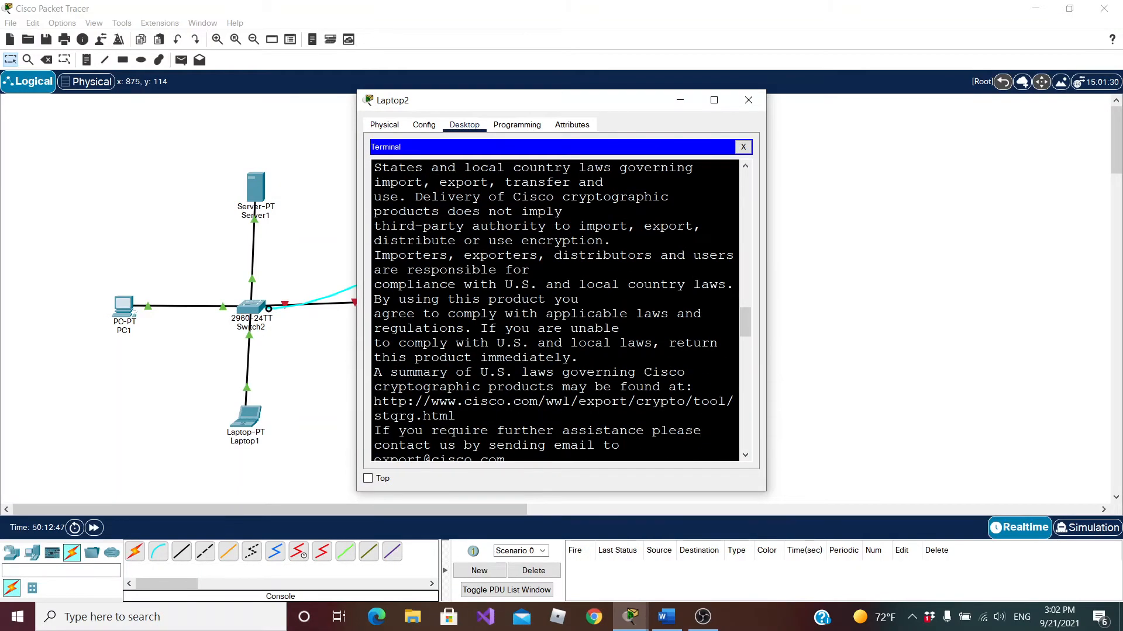
key(Return)
key(Return)
key(Return)
key(Return)
key(Return)
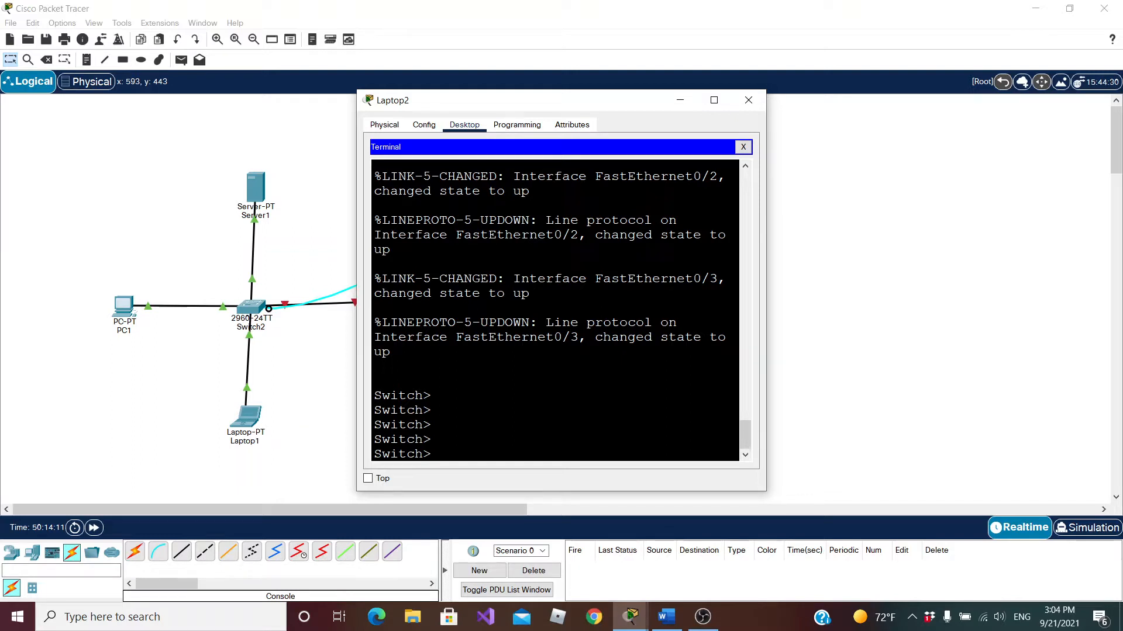
Enter privileged EXEC mode on the switch with the enable command
text(enable)
key(Return)
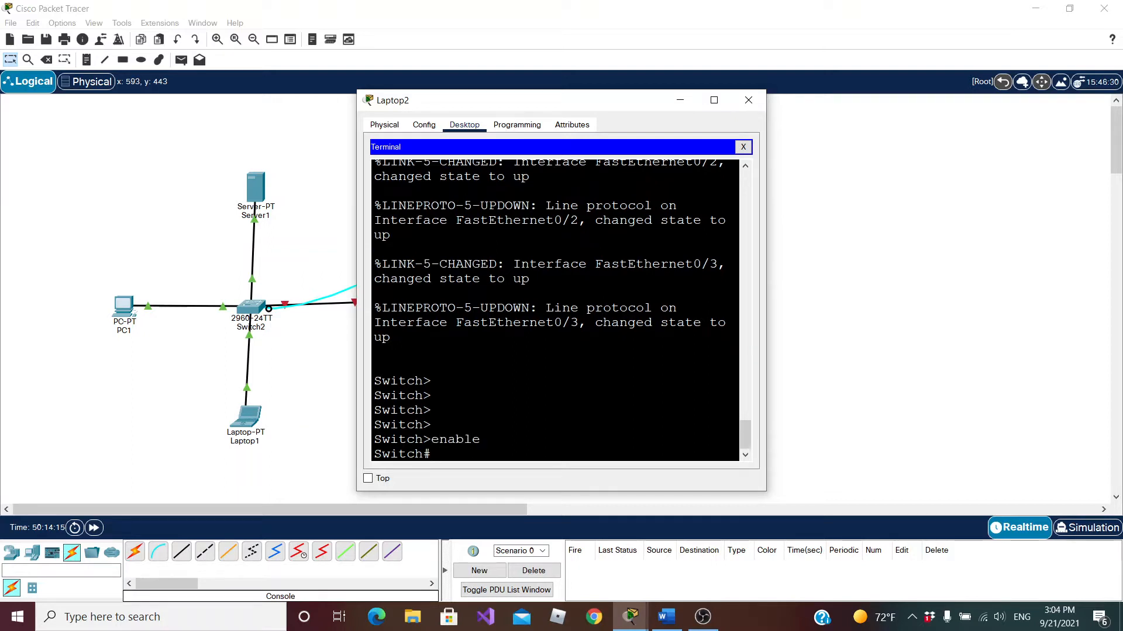
drag(432, 382, 424, 381)
drag(431, 455, 424, 454)
click(432, 455)
Enter global configuration mode on the switch with the configure terminal command
text(conf)
key(Tab)
text(termi)
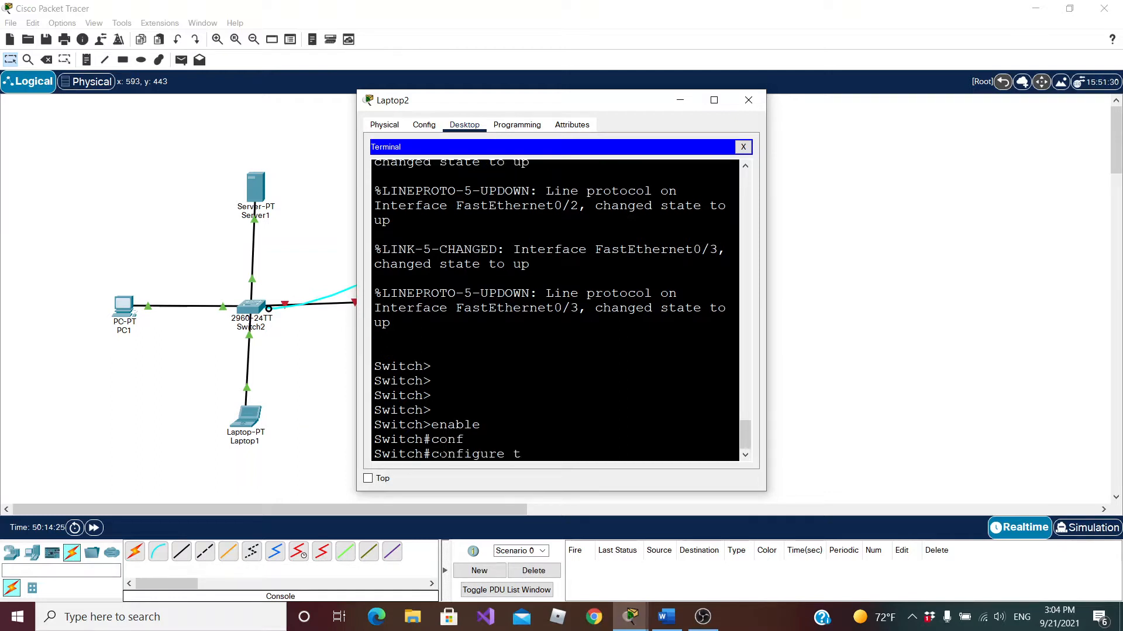
key(Tab)
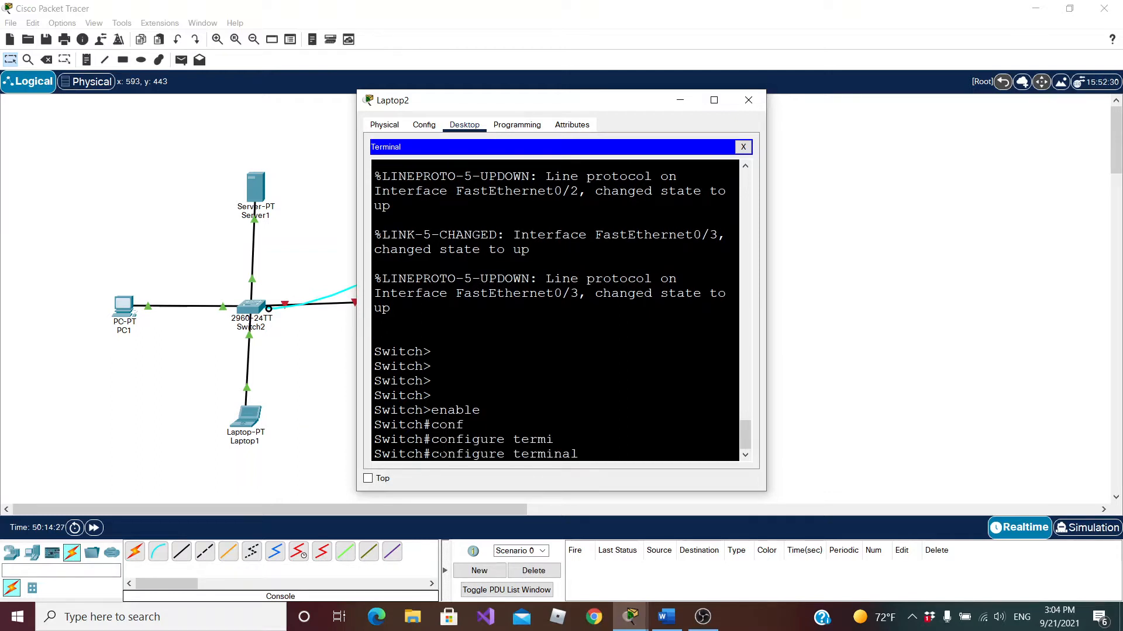
key(Return)
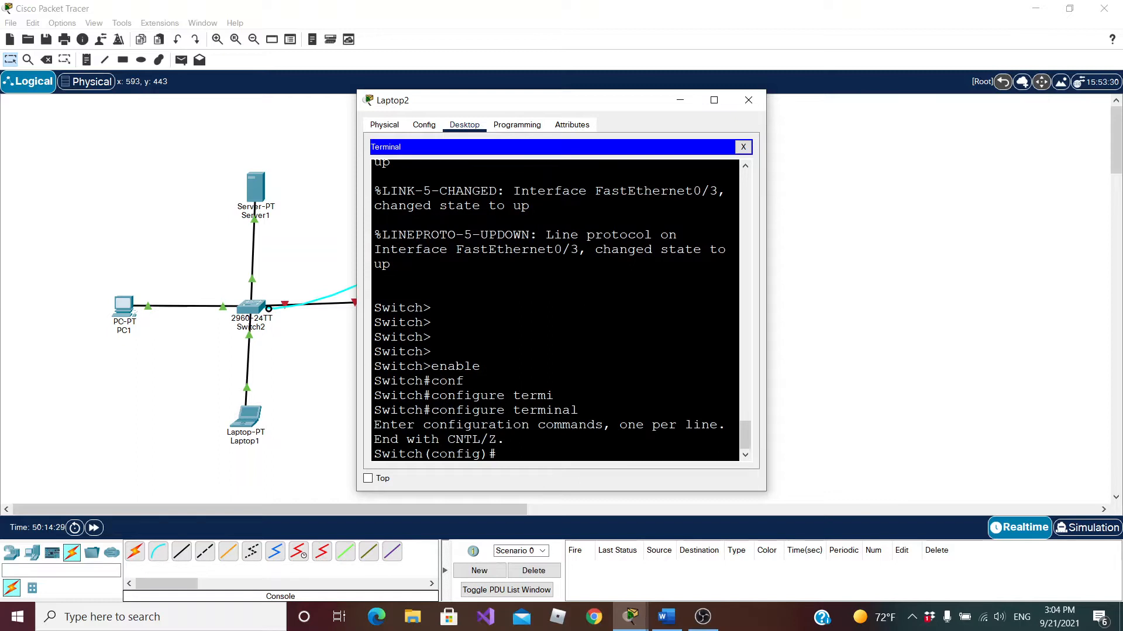
drag(490, 453, 424, 454)
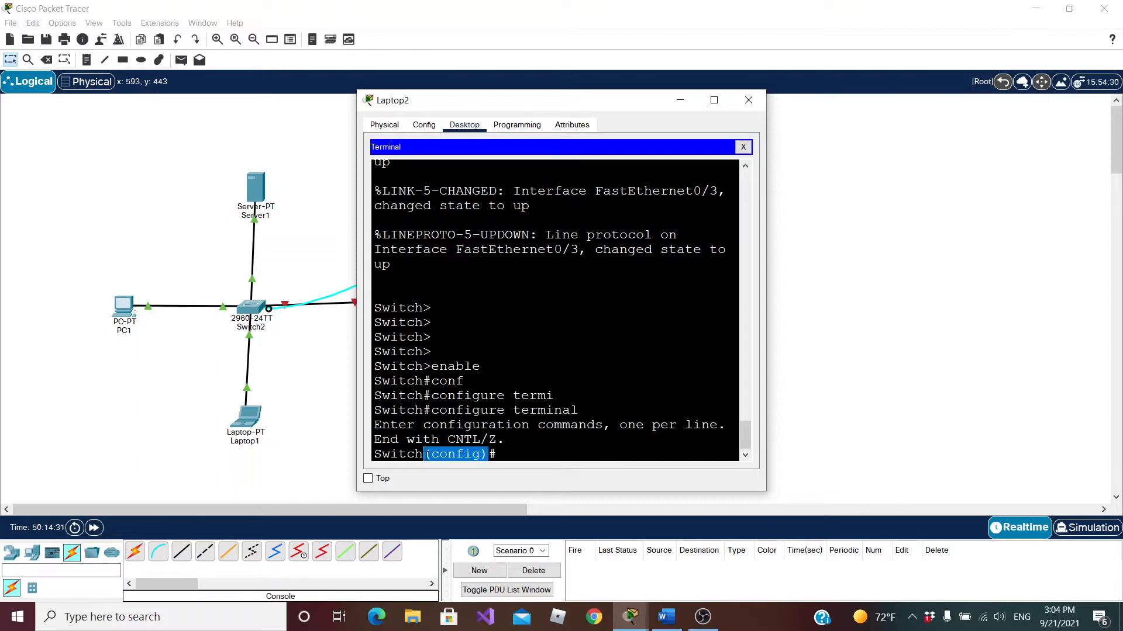
click(500, 454)
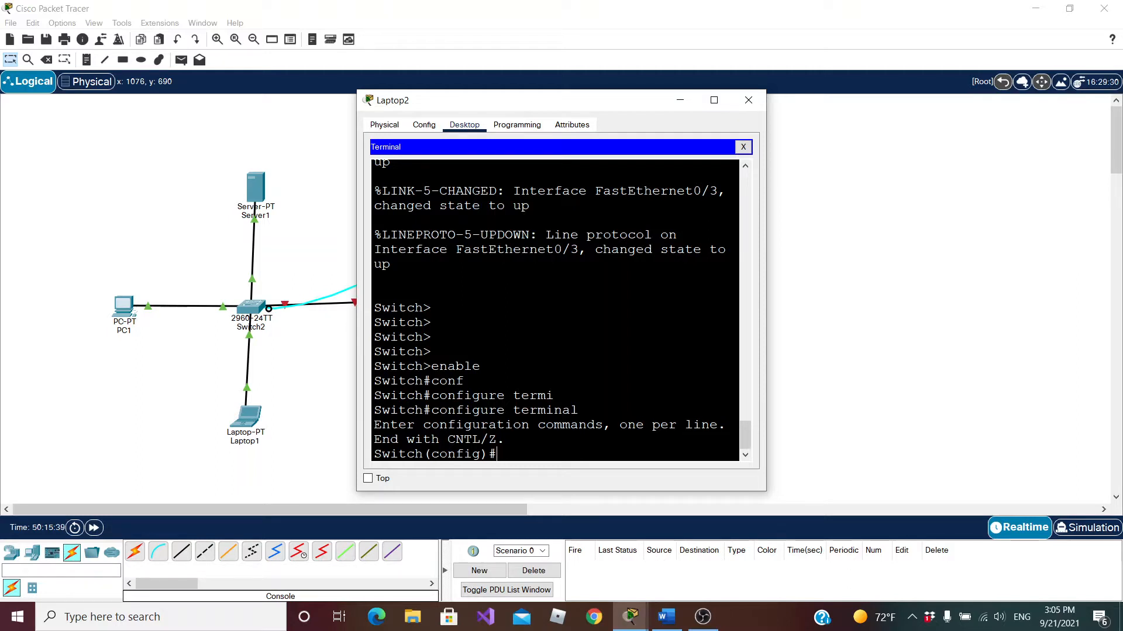
Close Laptop2's window and examine the ports in the physical device view of Switch2
click(382, 124)
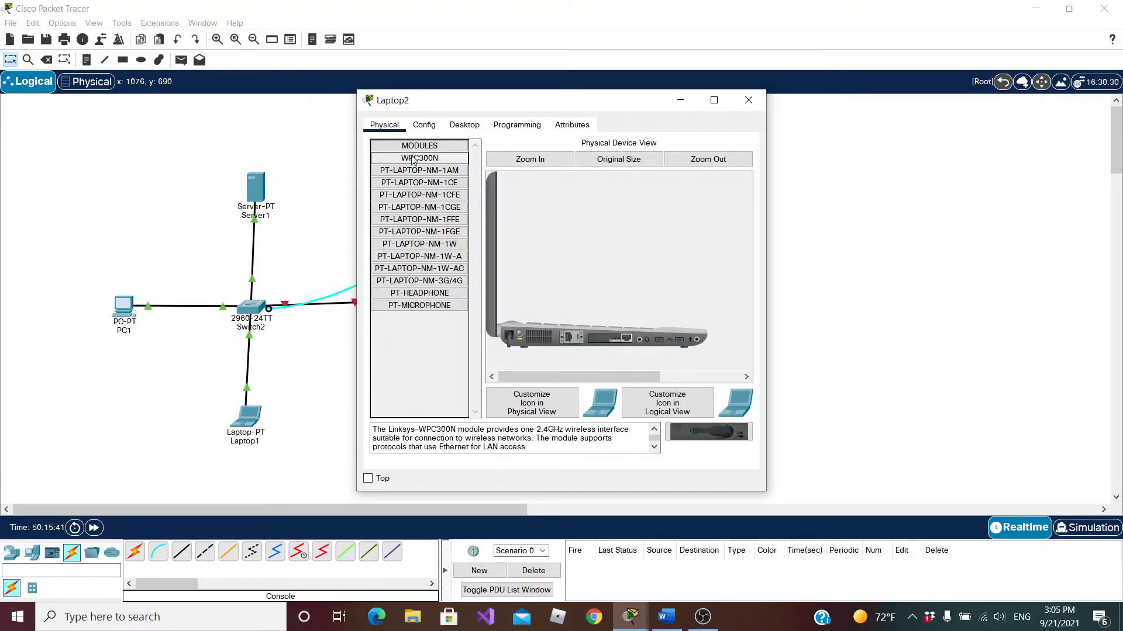
click(748, 100)
click(250, 309)
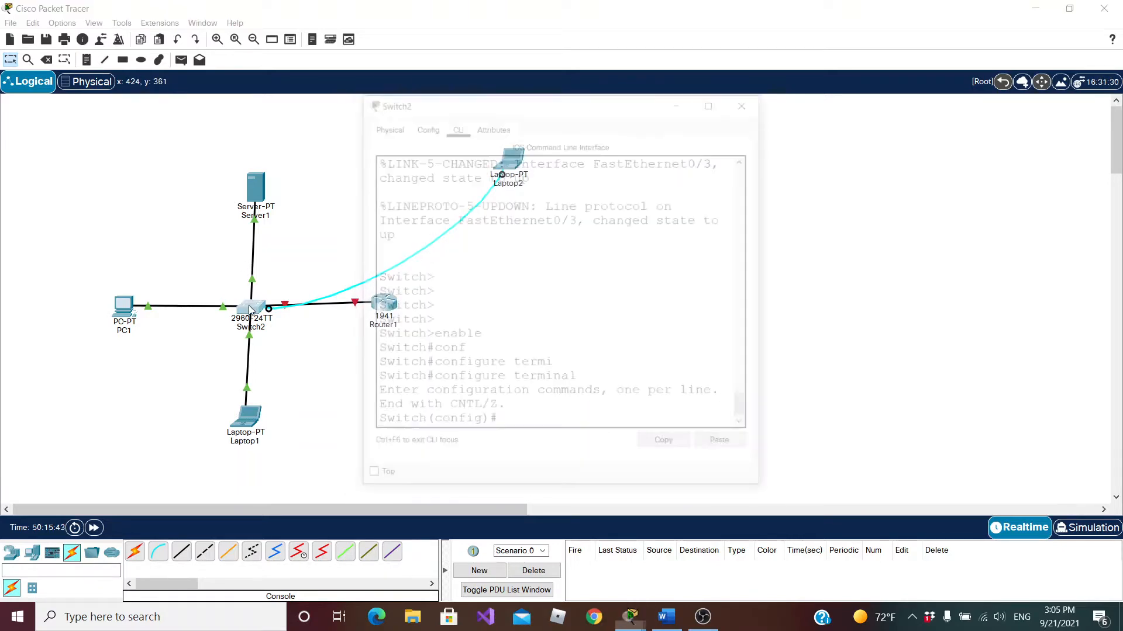
click(384, 125)
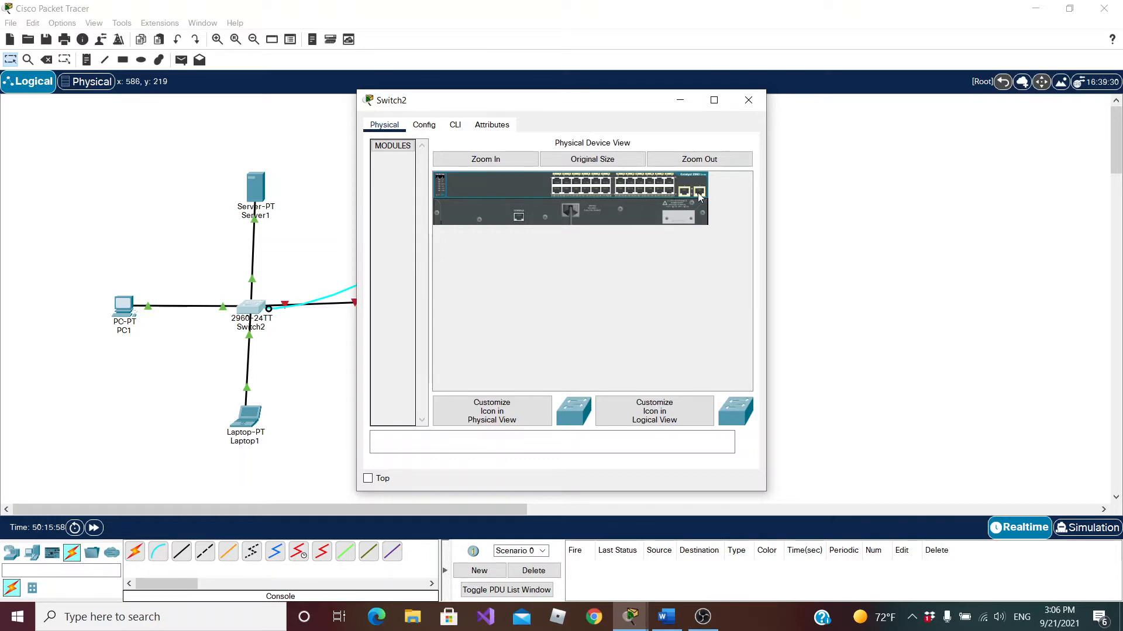
click(748, 100)
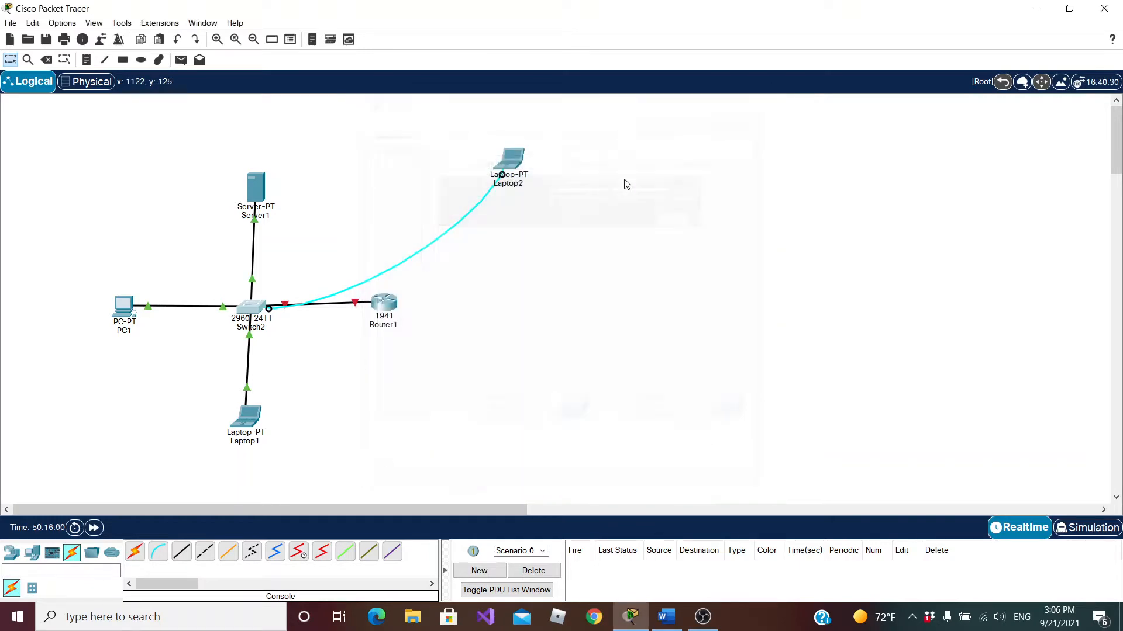
Reopen the terminal session on Laptop2 with the default port settings
click(510, 163)
click(467, 128)
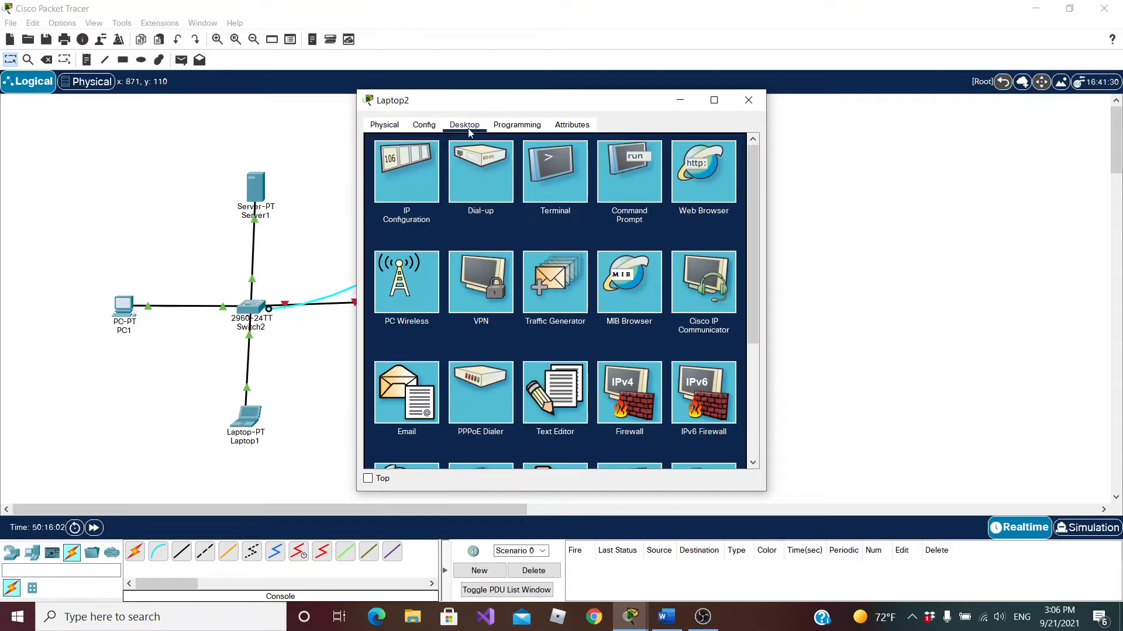
click(560, 172)
click(723, 261)
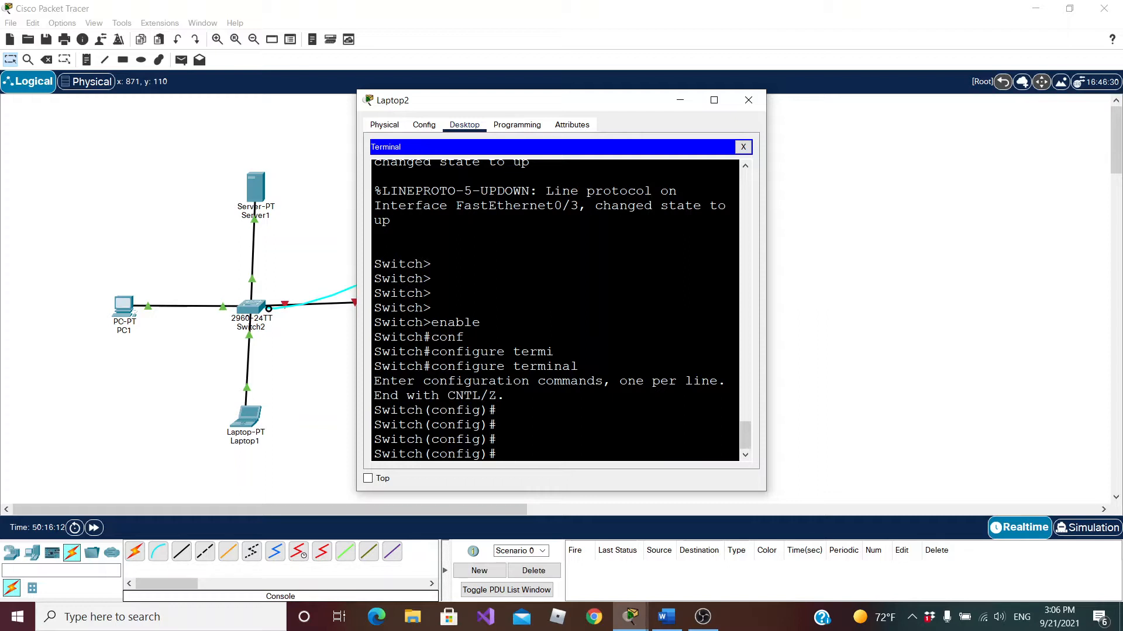
Set the switch's hostname to S1
text(hostname S1)
key(Return)
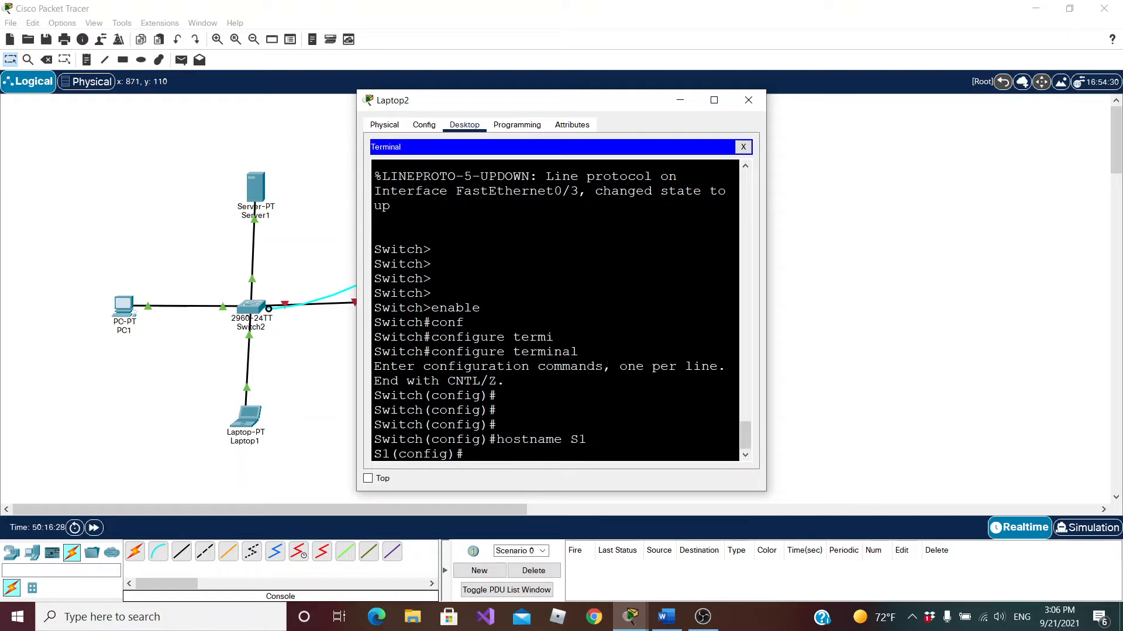
Enter line configuration mode for console line 0, moving the terminal window clear of the network topology
text(line co)
text(n)
key(Tab)
text(0)
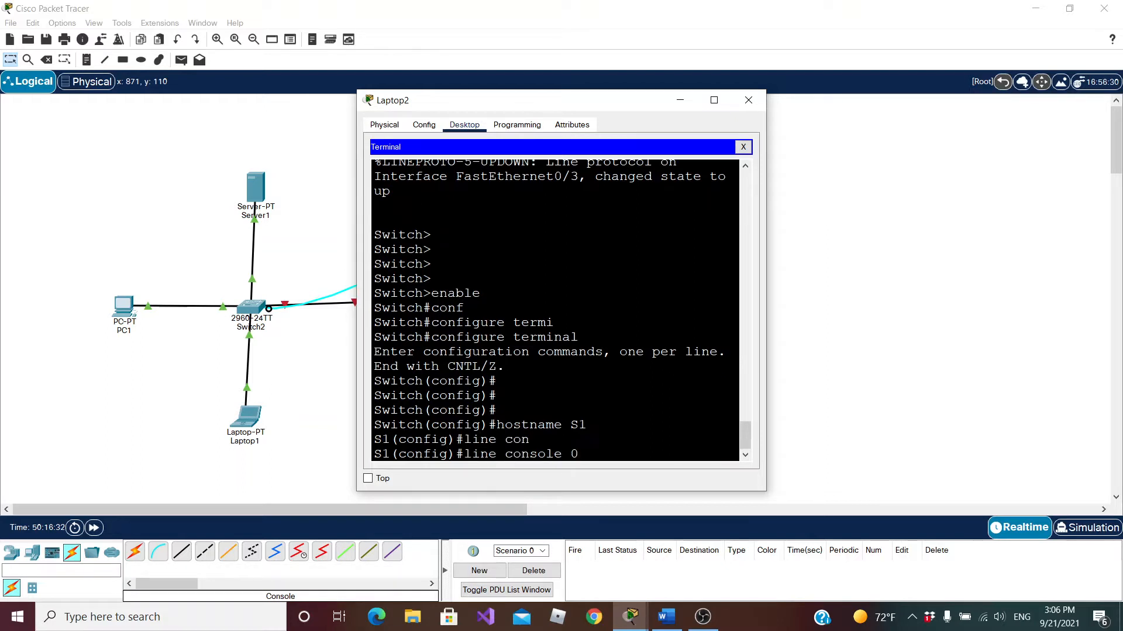
drag(588, 99, 827, 91)
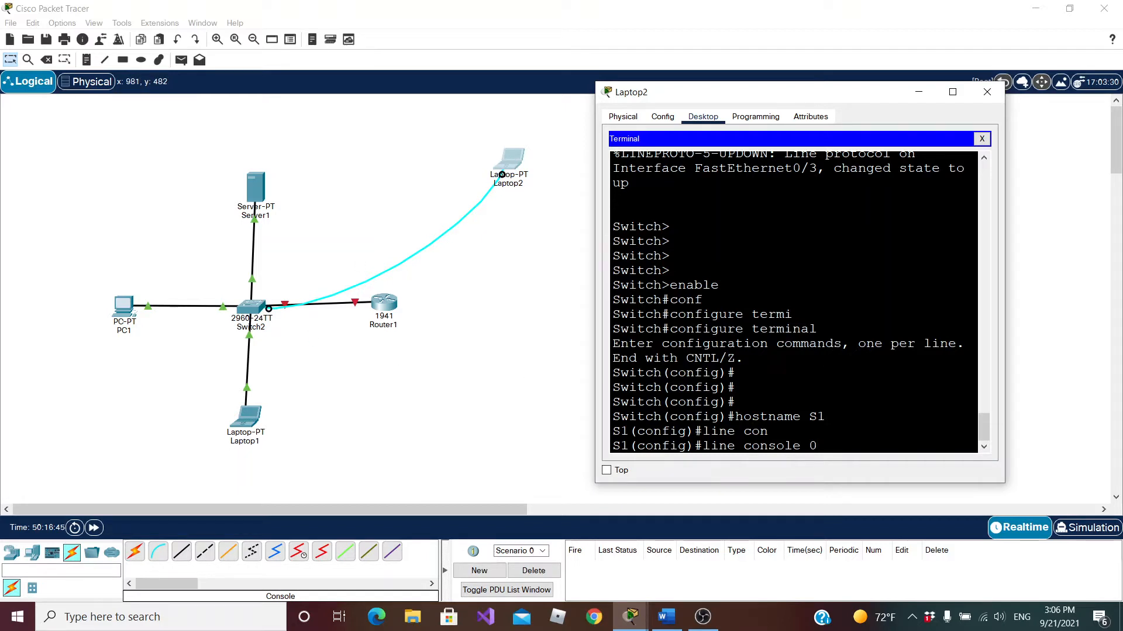
key(Return)
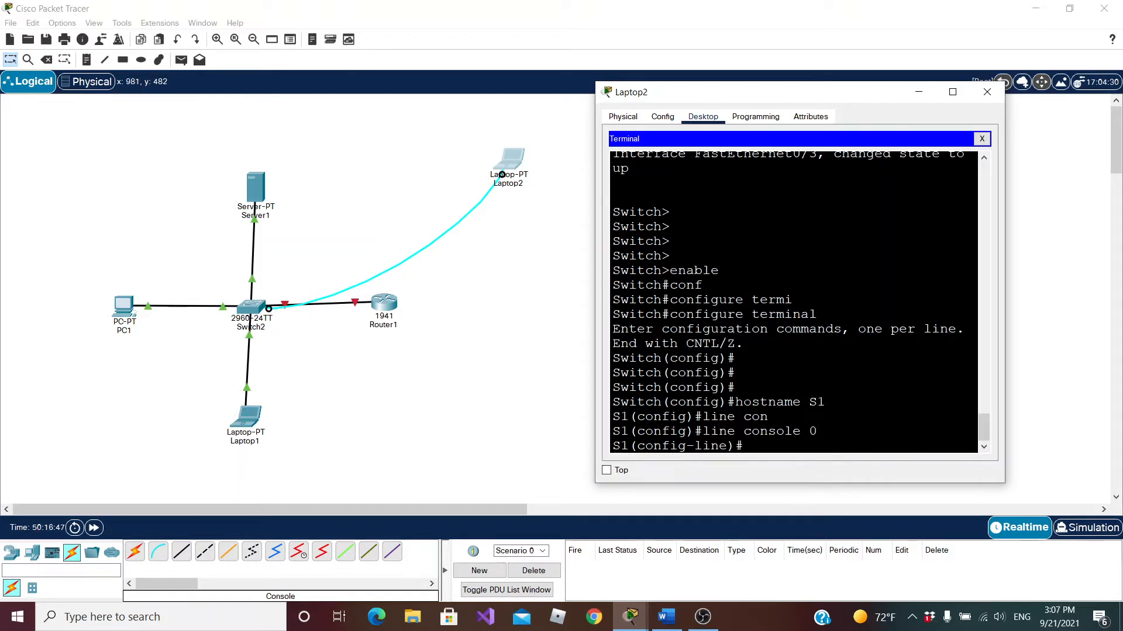
Set the console line's password and enable login on it, returning to global configuration mode
text(pass)
key(Tab)
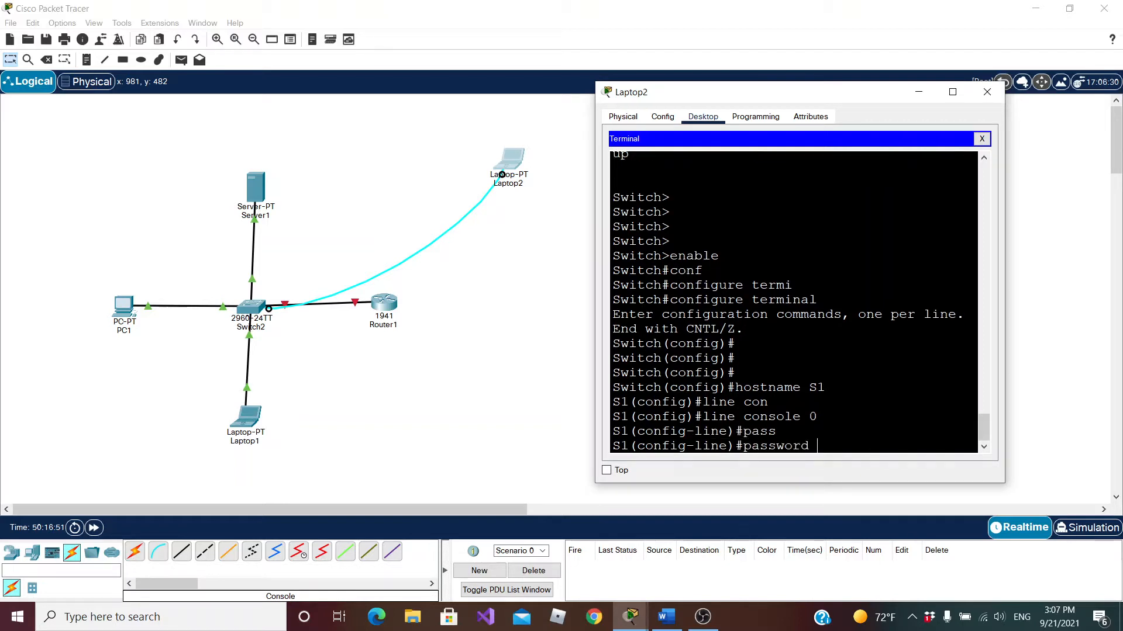
text(cisco)
key(Return)
text(login)
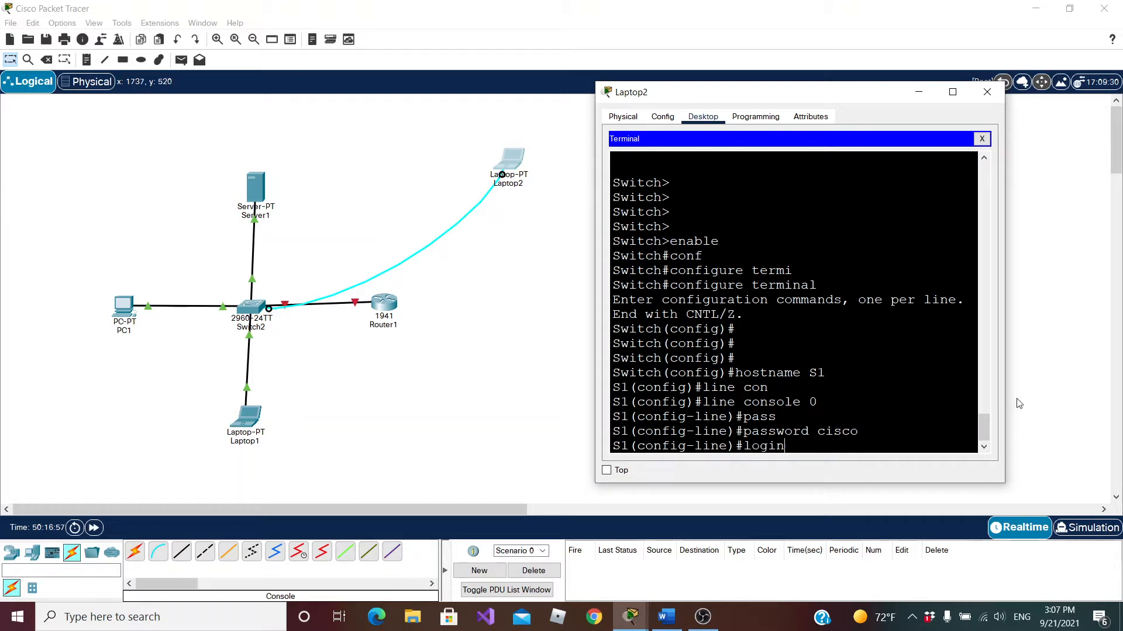
key(Return)
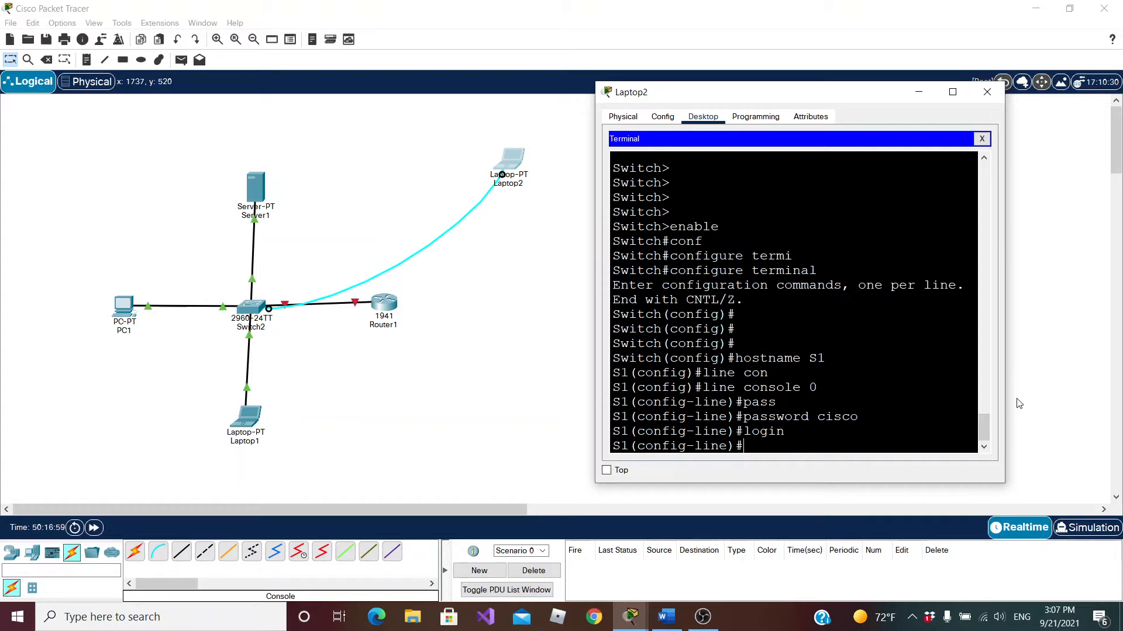
text(exit)
key(Return)
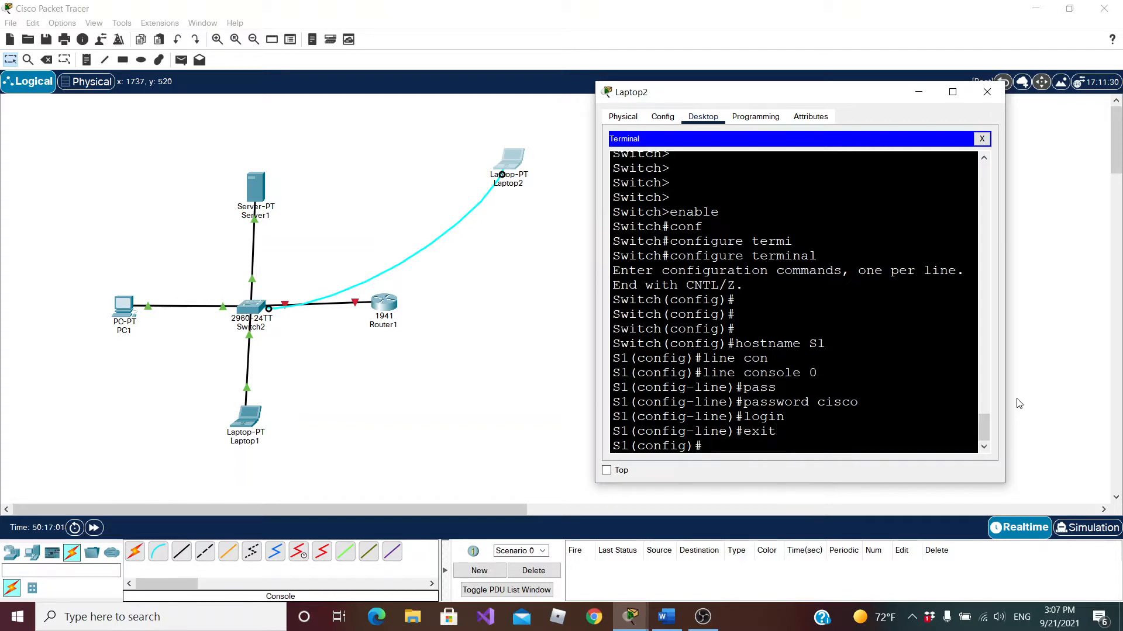
End the switch's console session and log back in with the console line password
text(exit)
key(Return)
text(exit)
key(Return)
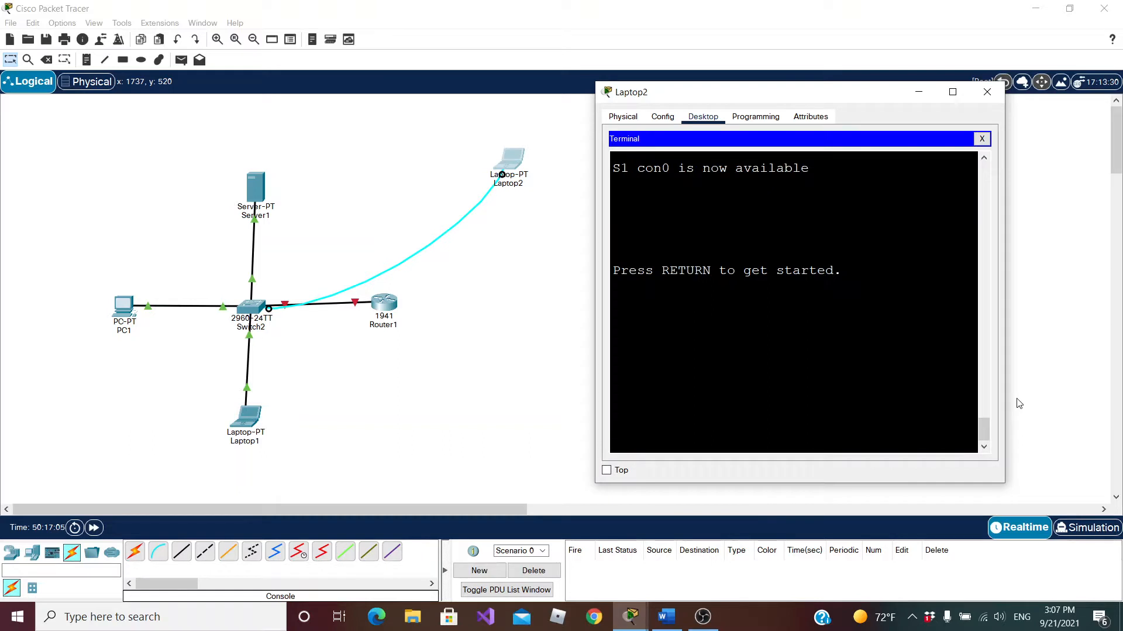
key(Return)
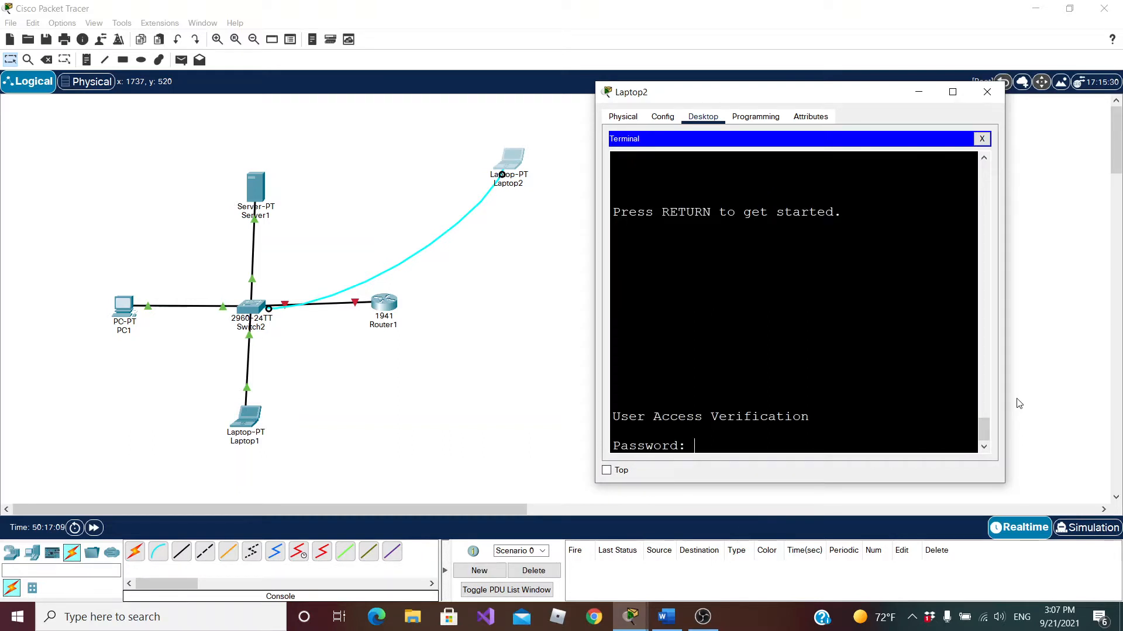
key(Return)
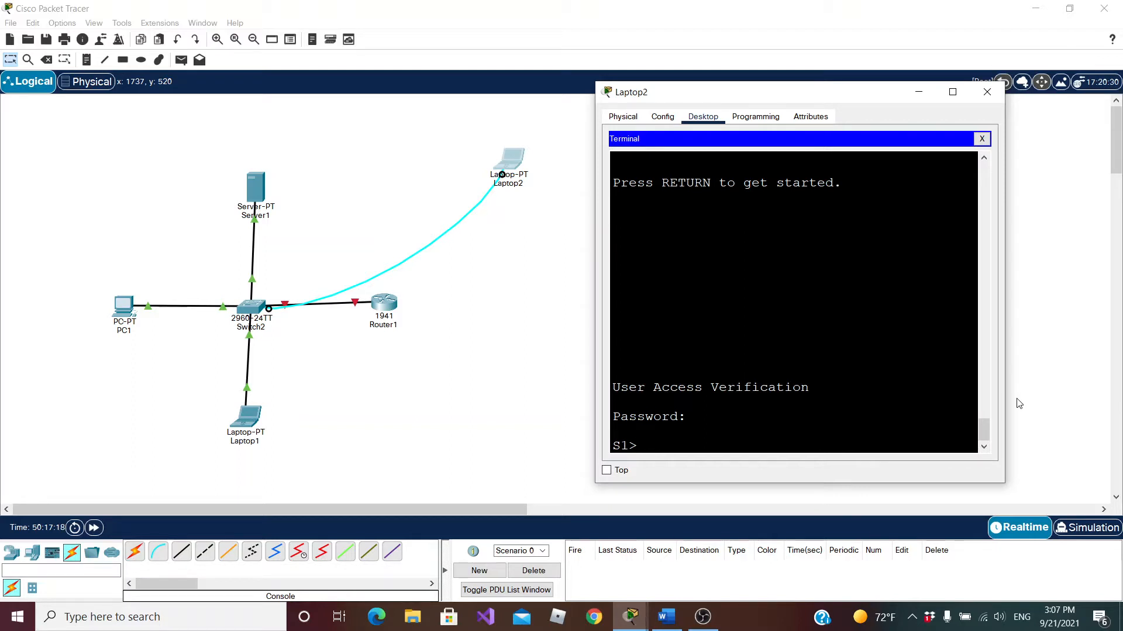
Enter privileged EXEC mode and open global configuration mode on S1
text(enable)
key(Return)
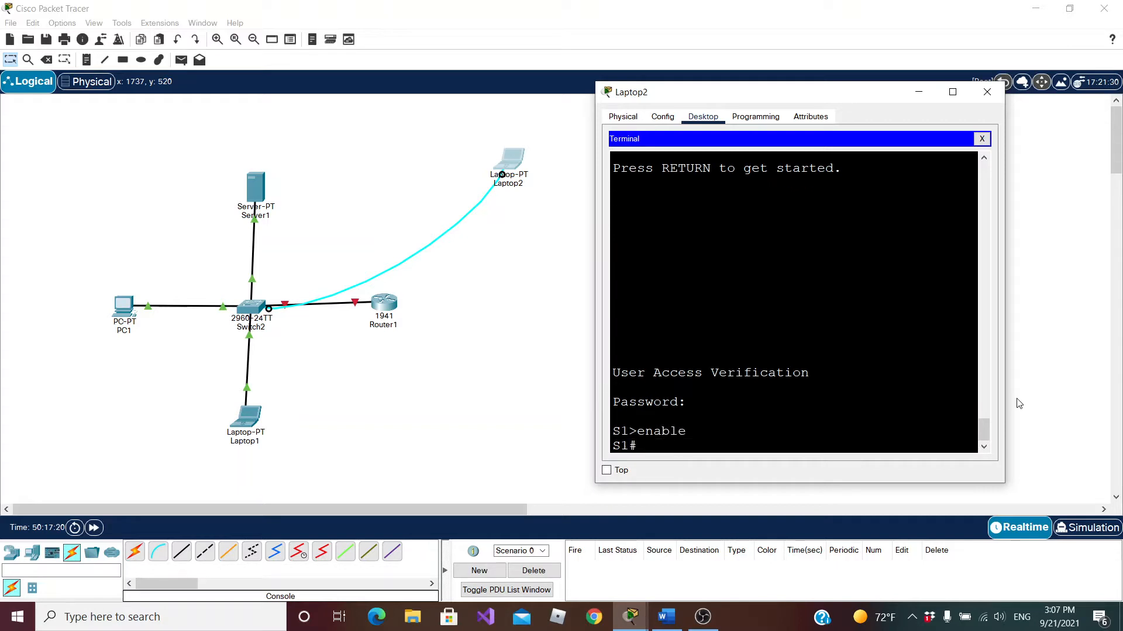
text(conf)
key(Tab)
key(Return)
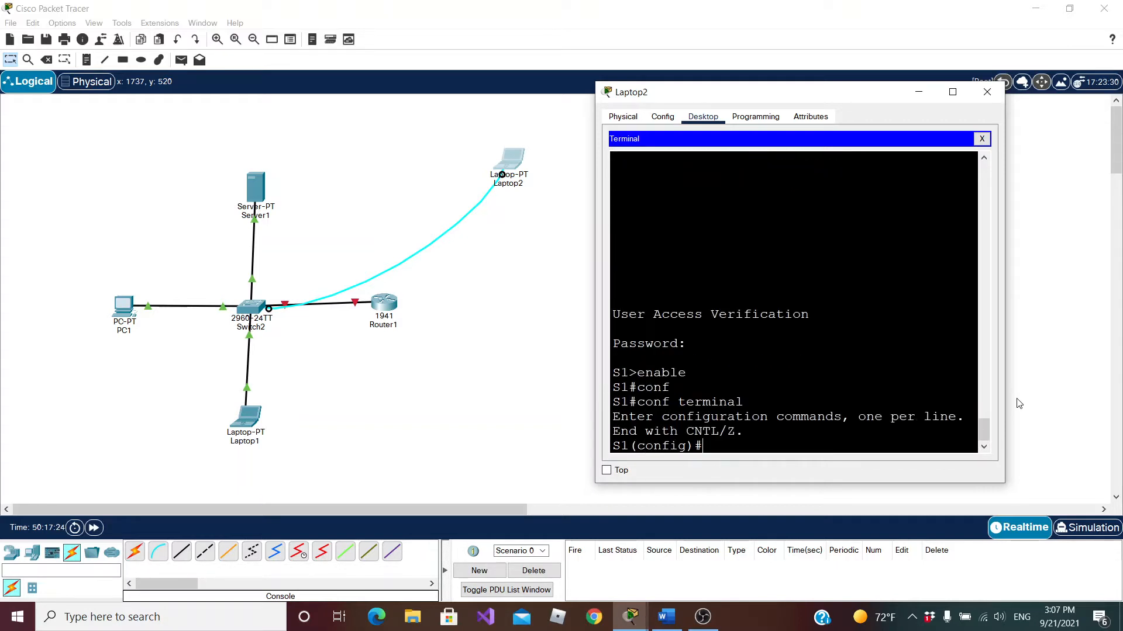
Enter line configuration mode for vty lines 0 to 4, dismissing the mail notification that covers the terminal
text(line vty 04)
key(BackSpace)
text(4)
key(Return)
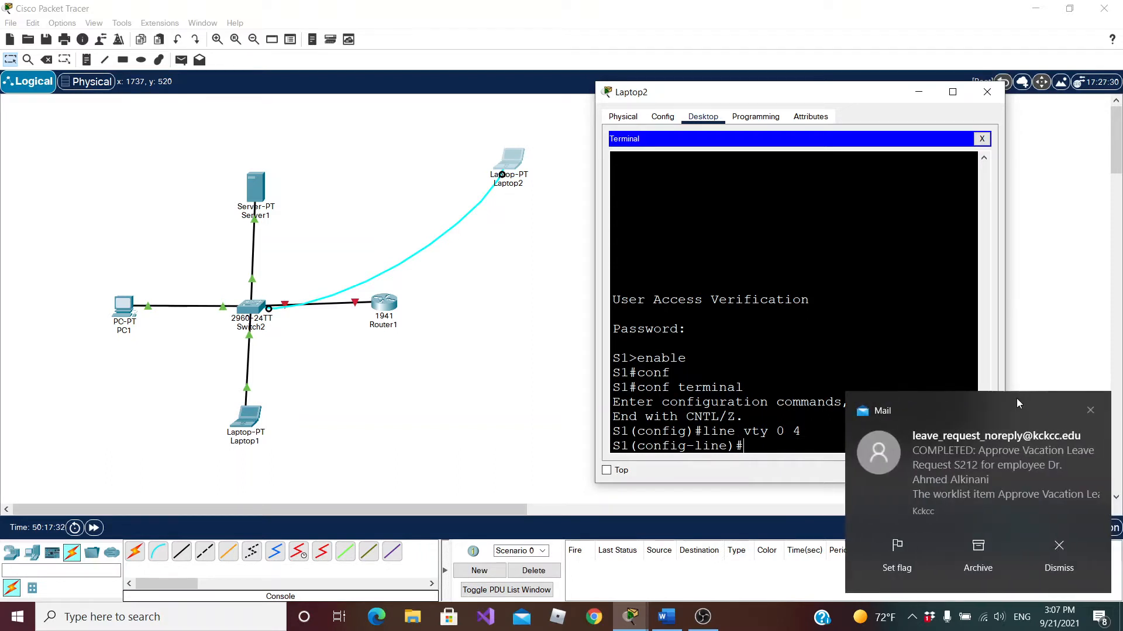
click(1091, 410)
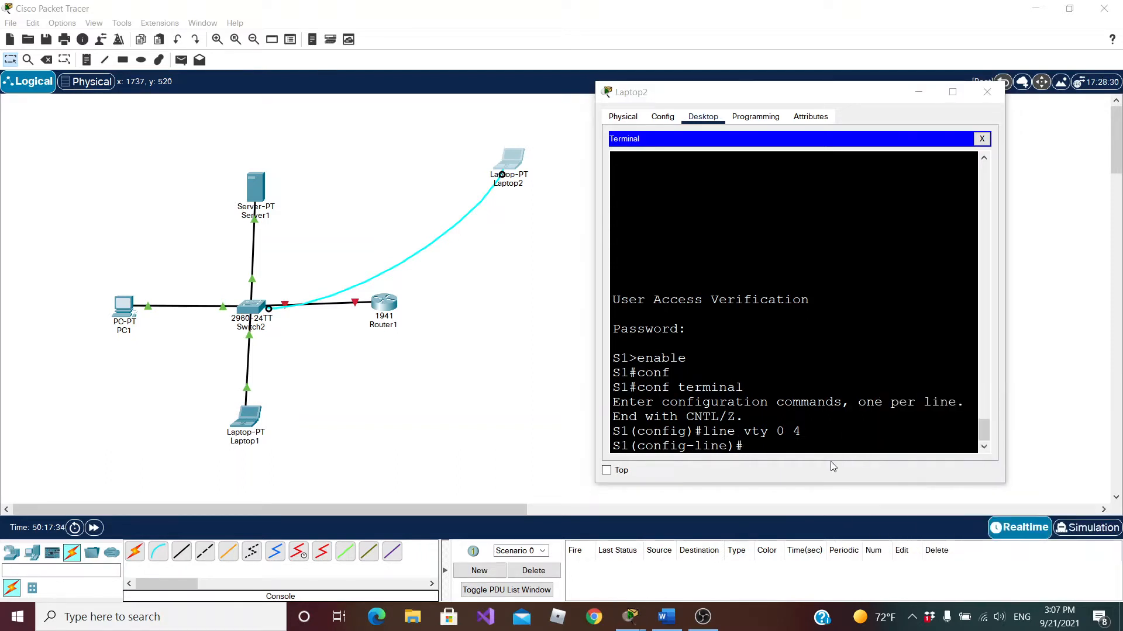
click(1091, 410)
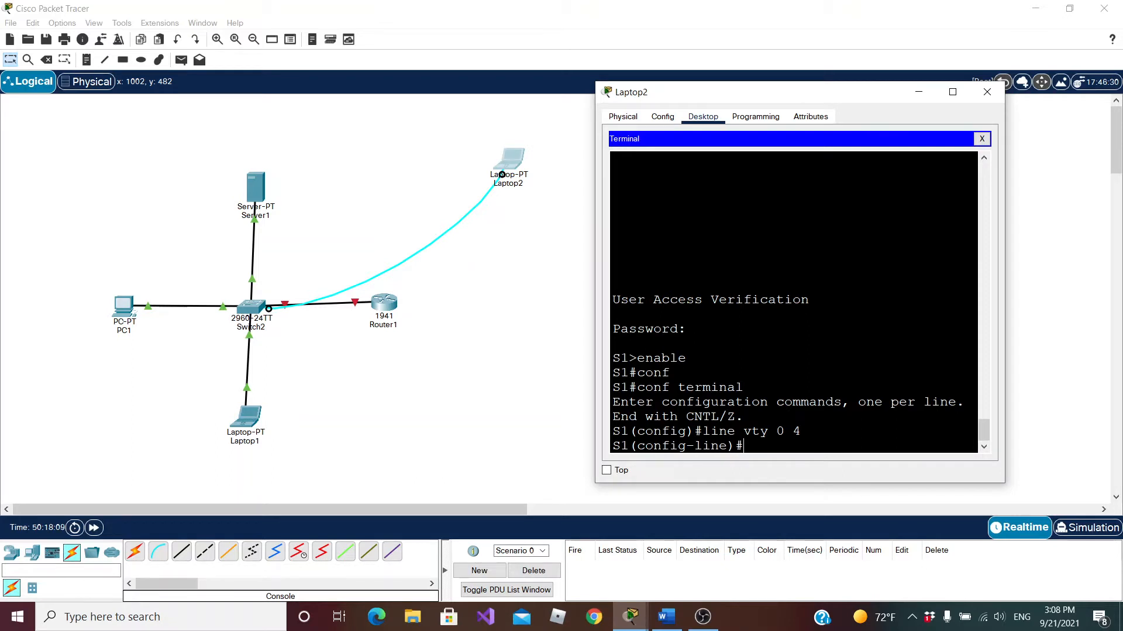
Set the password for vty lines 0 to 4 and enable login on them, returning to global configuration mode
text(pass)
key(Tab)
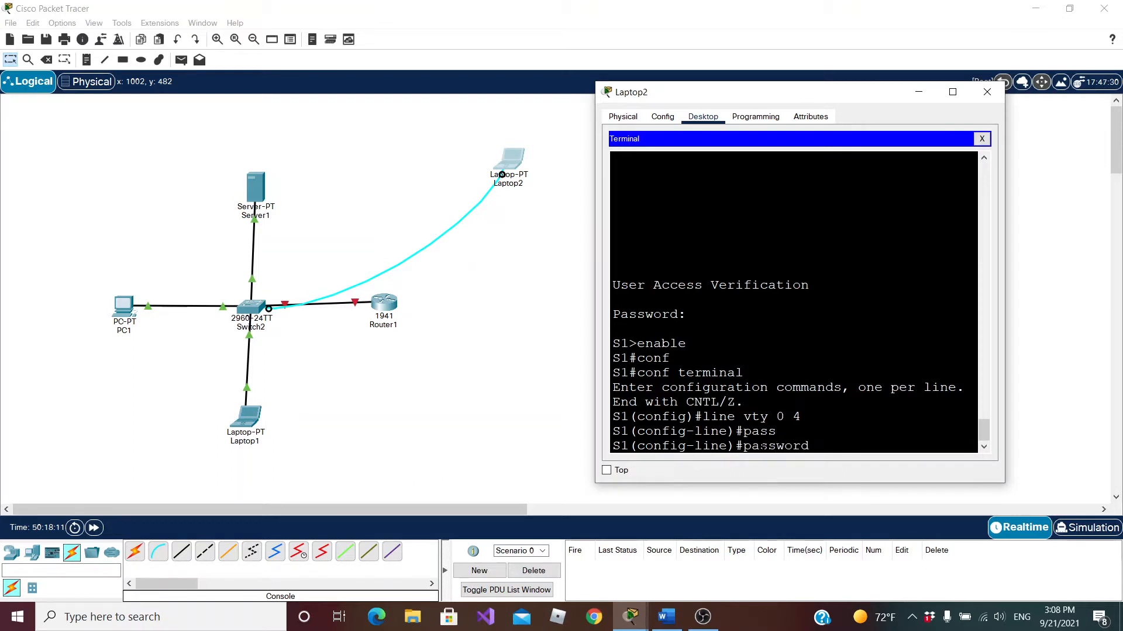
text(cisco)
key(Return)
text(login)
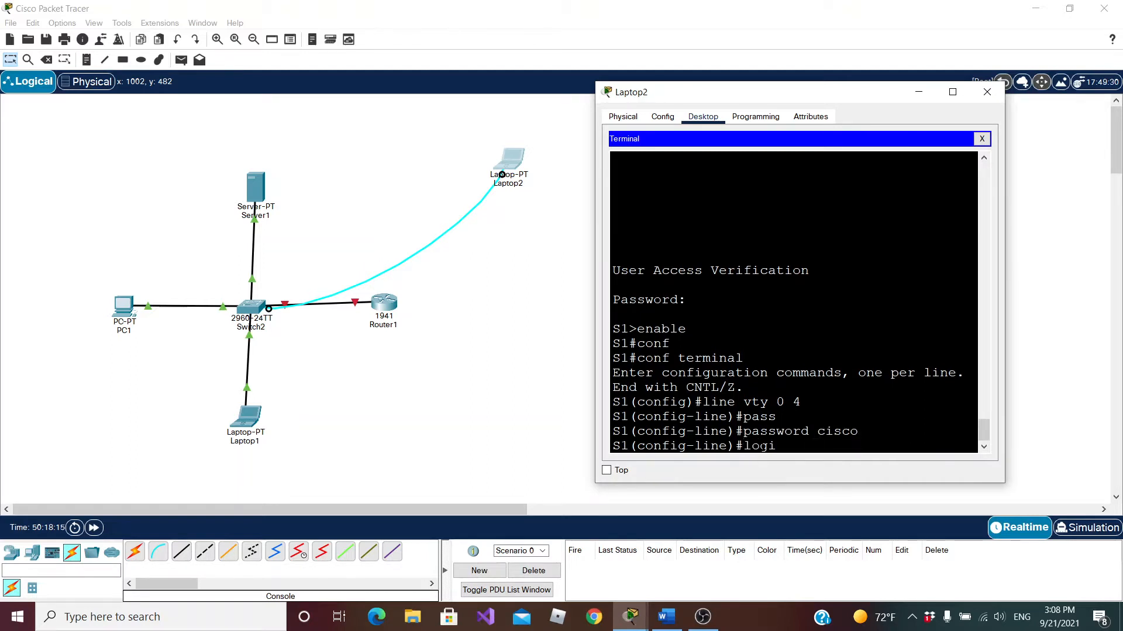
key(Return)
text(exit)
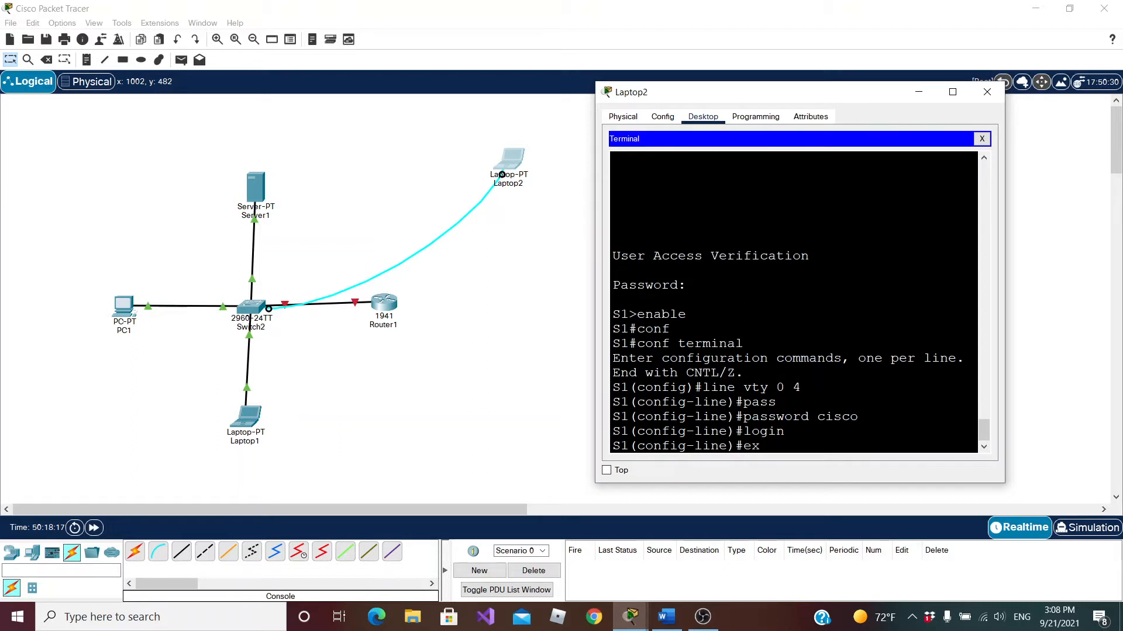
key(Return)
key(Return)
key(Return)
Exit from global configuration mode out of the console session and log in again with the console line password
text(exit)
key(Return)
text(exit)
key(Return)
key(Return)
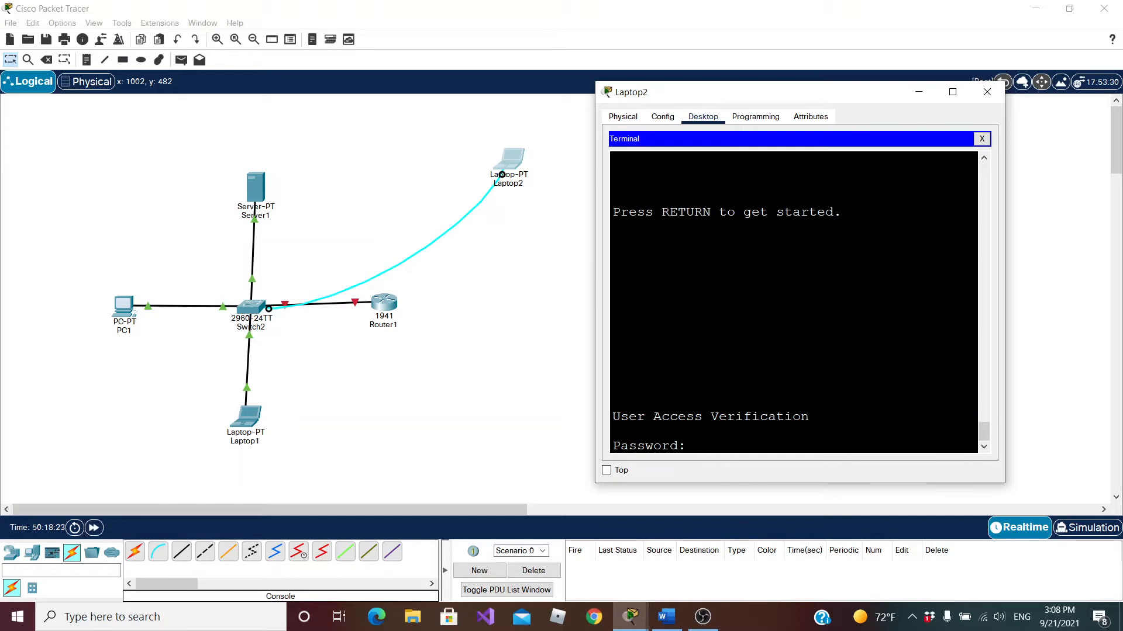
Switch from user EXEC mode to privileged EXEC mode on S1
key(Return)
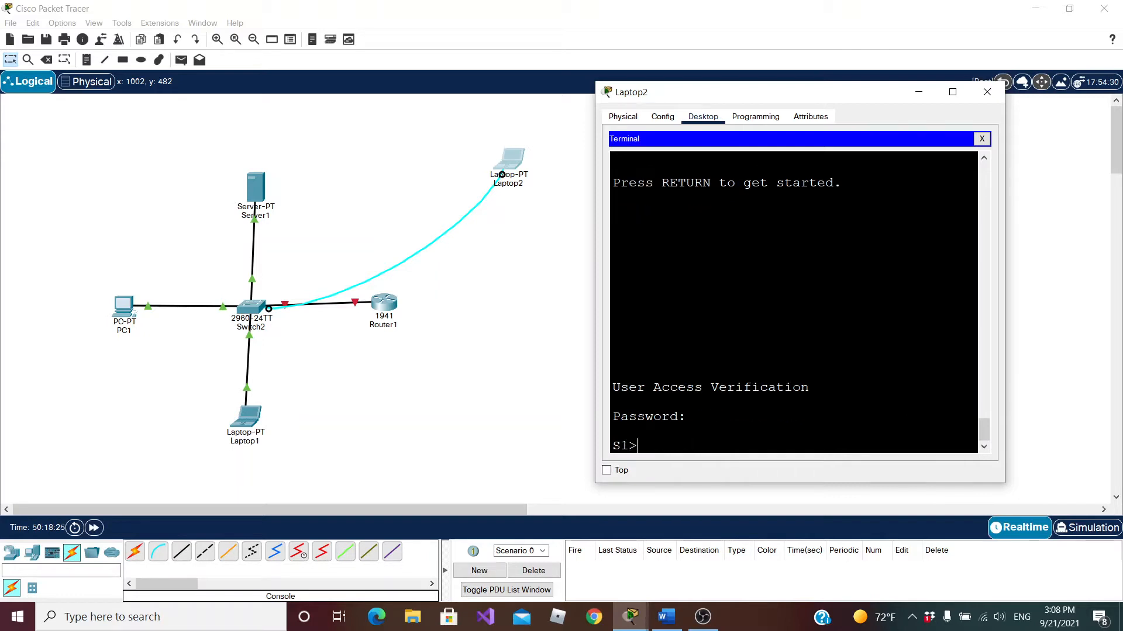
text(enable)
key(BackSpace)
key(BackSpace)
key(BackSpace)
key(BackSpace)
key(BackSpace)
key(BackSpace)
text(enable)
key(Return)
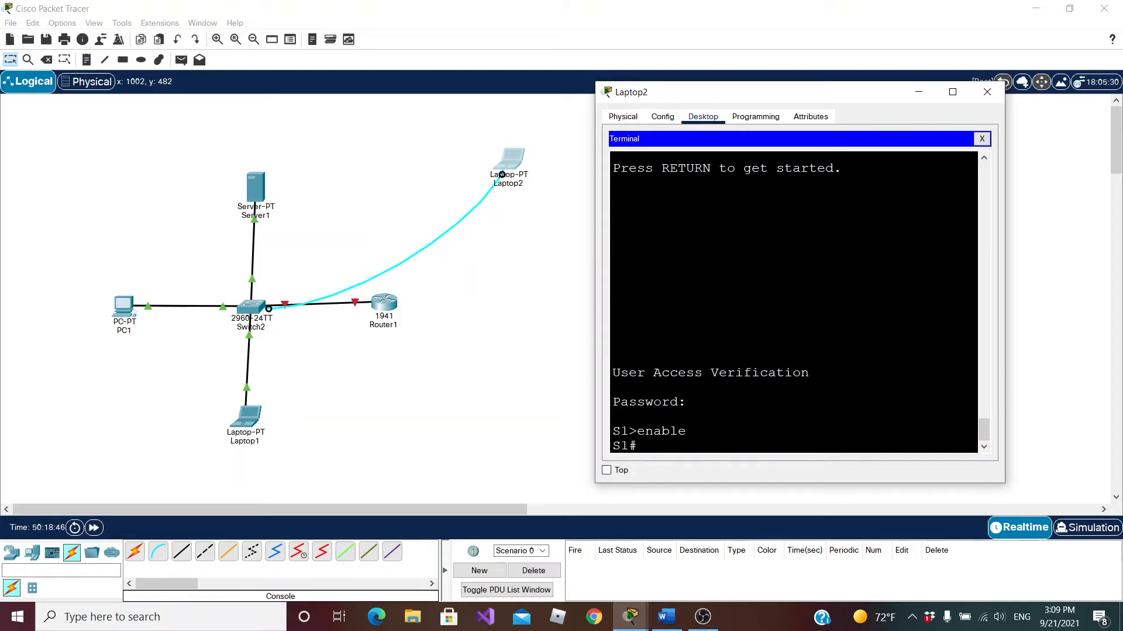
Open global configuration mode on S1 with the conf terminal command
text(conf term)
key(Tab)
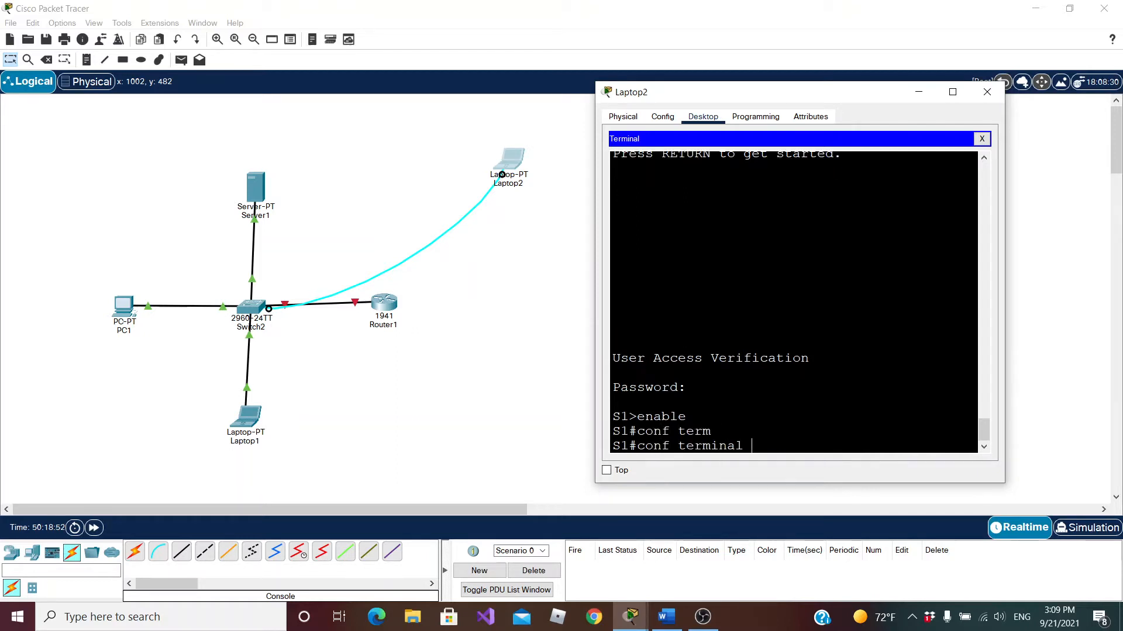
key(Return)
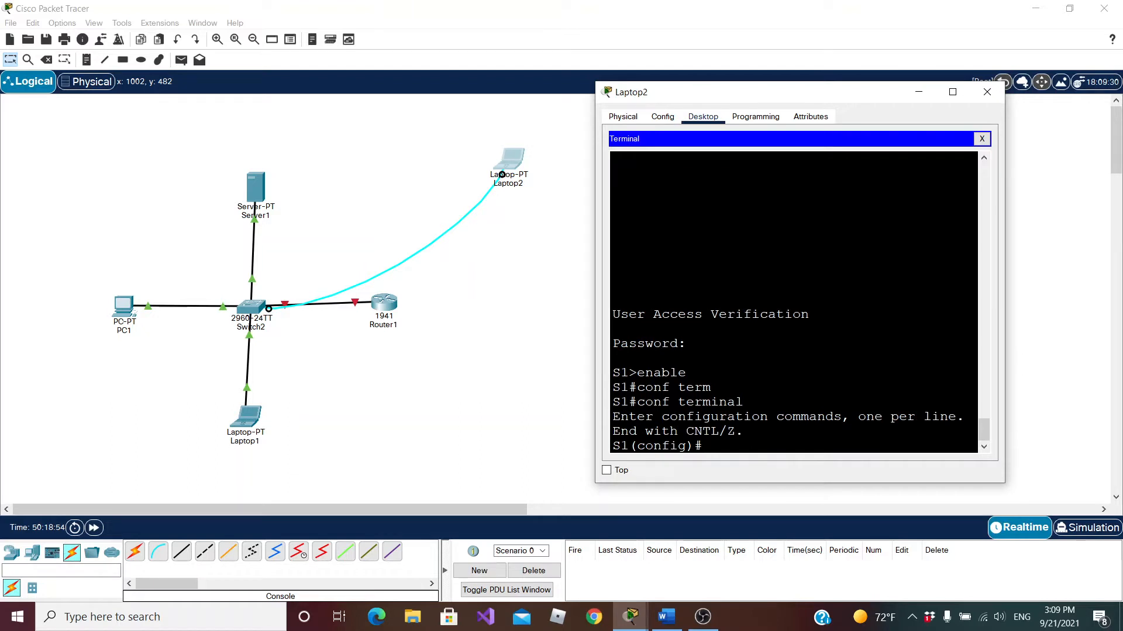
Set the enable password that protects the switch's privileged EXEC mode
text(enable pass)
key(Tab)
text(class)
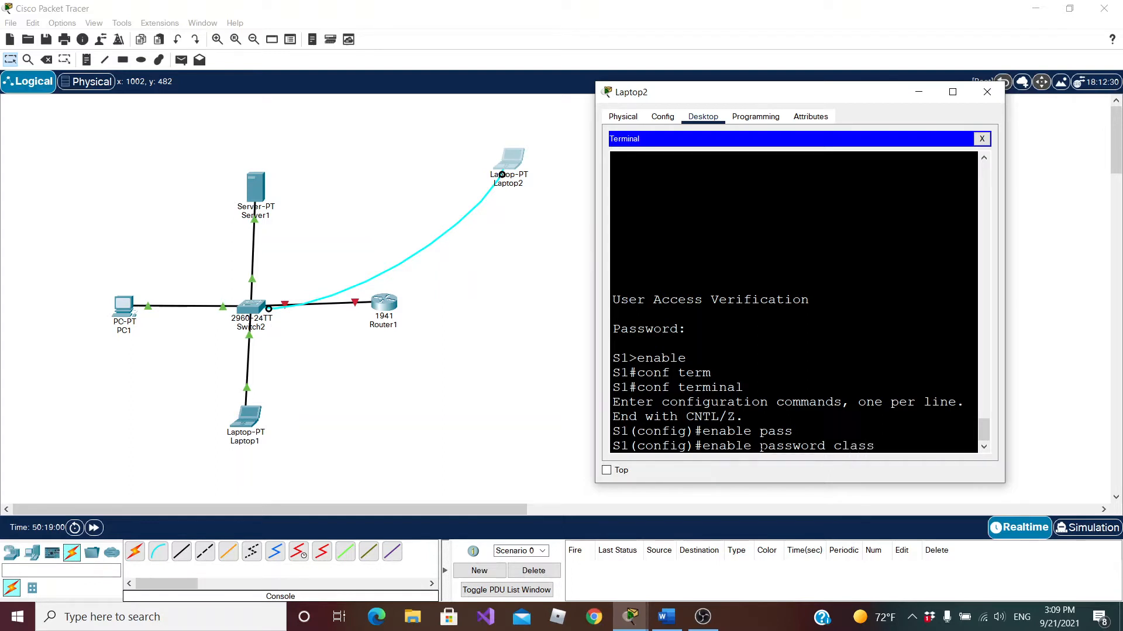
key(Return)
Leave global configuration mode, end the console session and bring up its login prompt again
text(eixt)
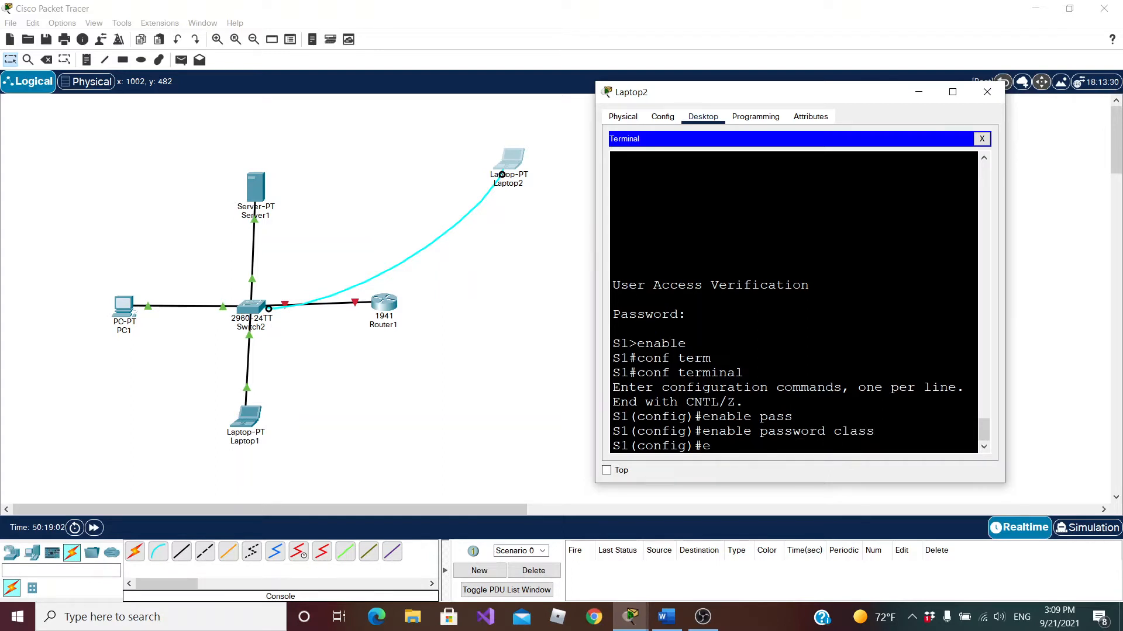
key(Return)
key(Return)
text(exit)
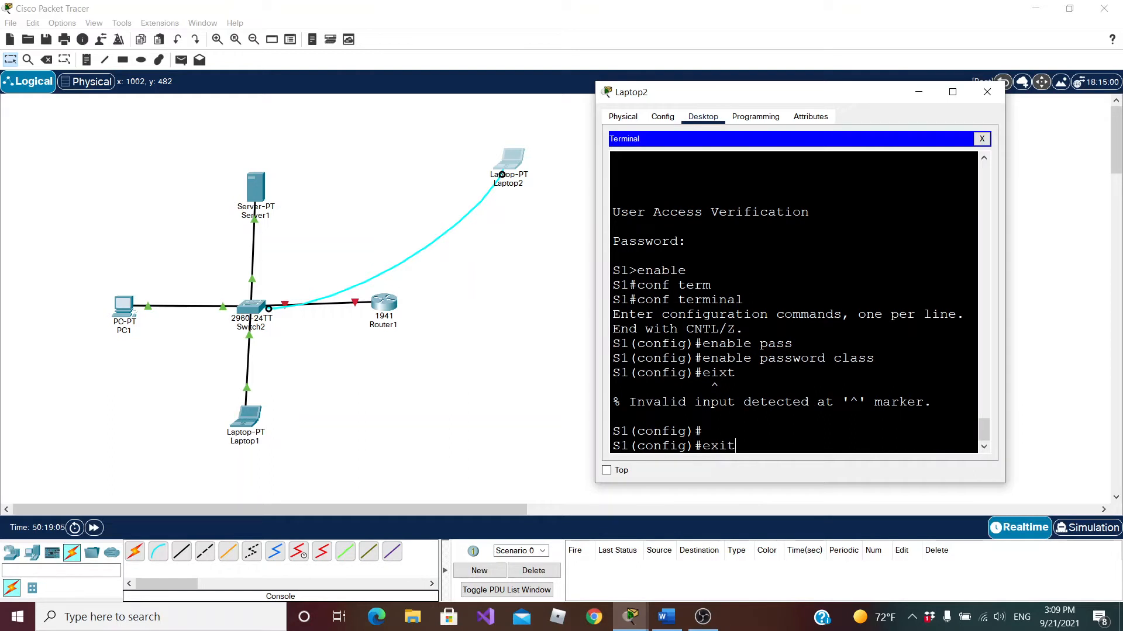
key(Return)
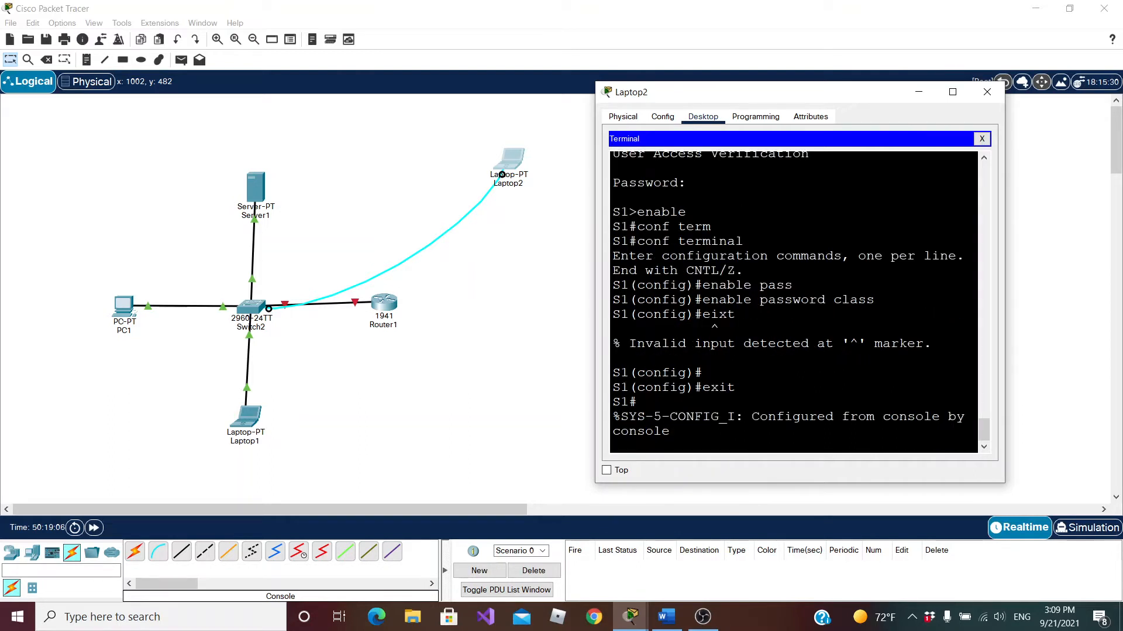
key(Return)
text(exit)
key(Return)
key(Return)
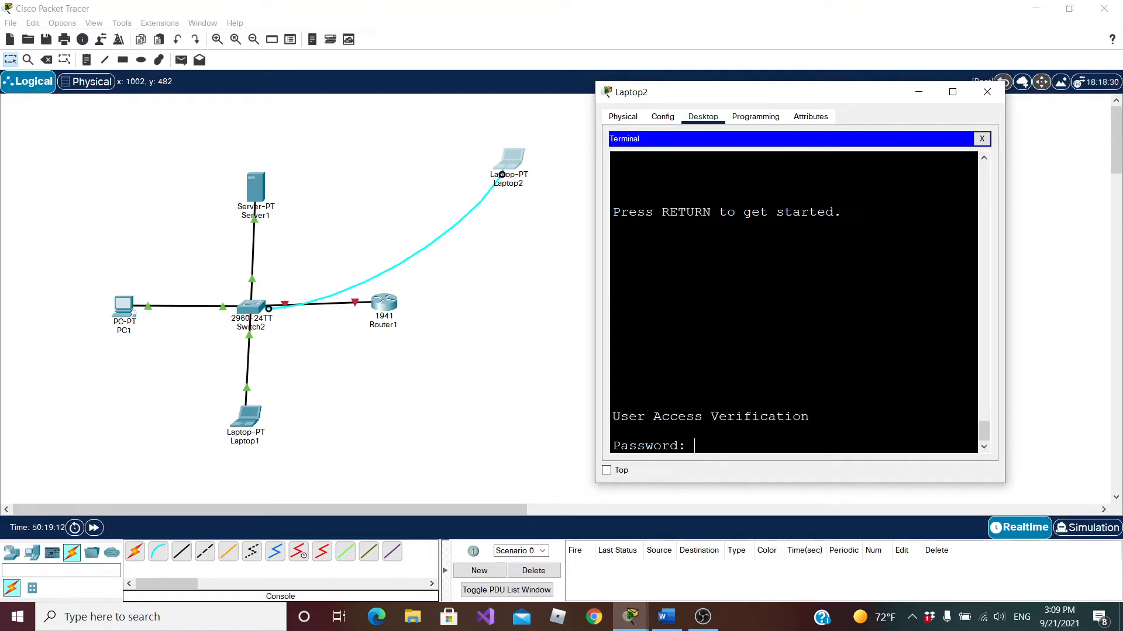
Log in with the console line password and enter privileged EXEC mode with the enable password
key(Return)
text(enable)
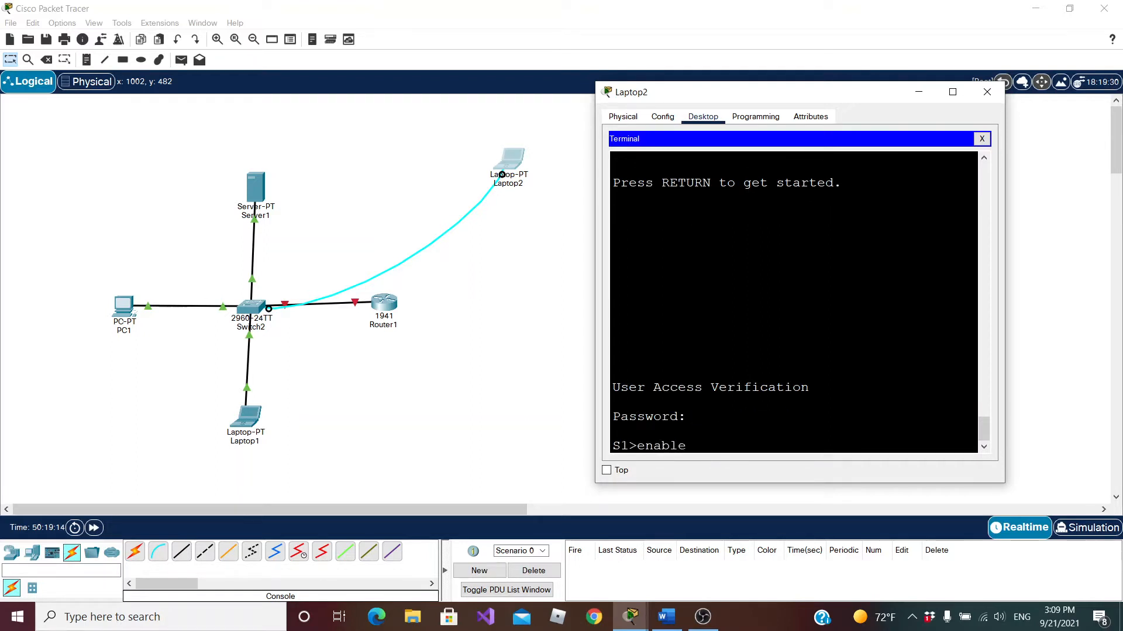
key(Return)
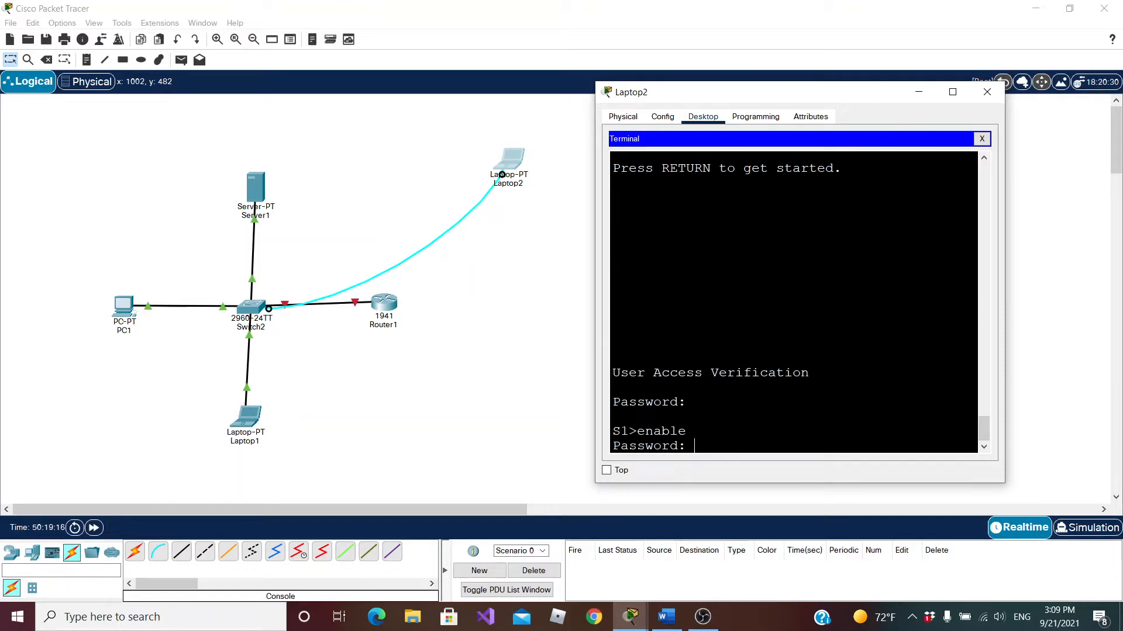
key(Return)
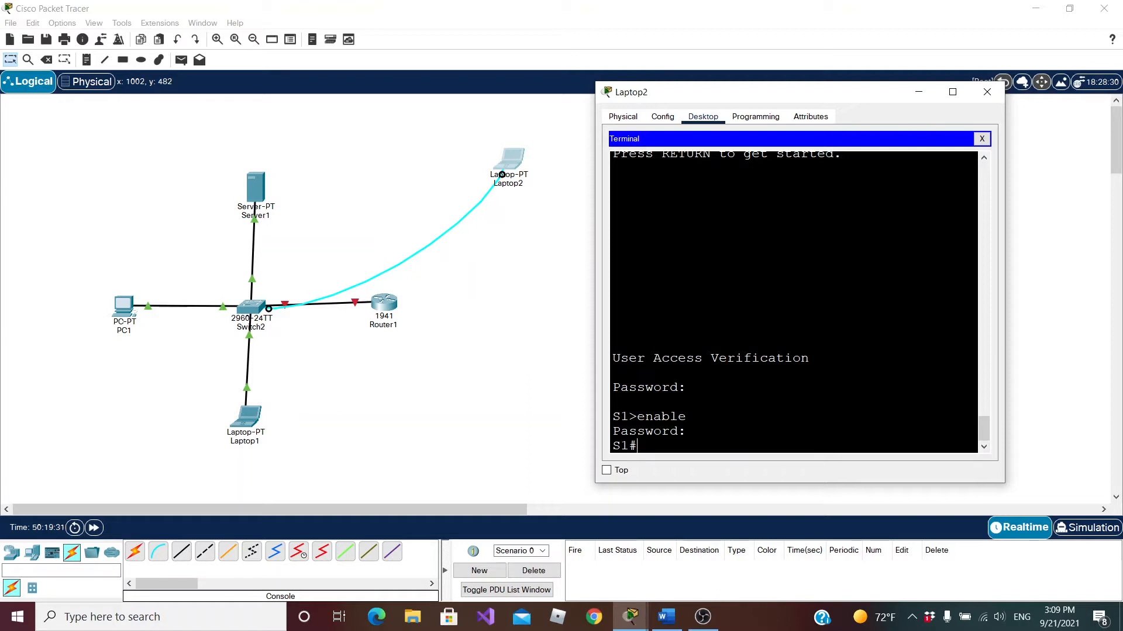
Try the abbreviated conf term command to enter global configuration mode, returning to privileged EXEC mode
text(conf term)
key(Return)
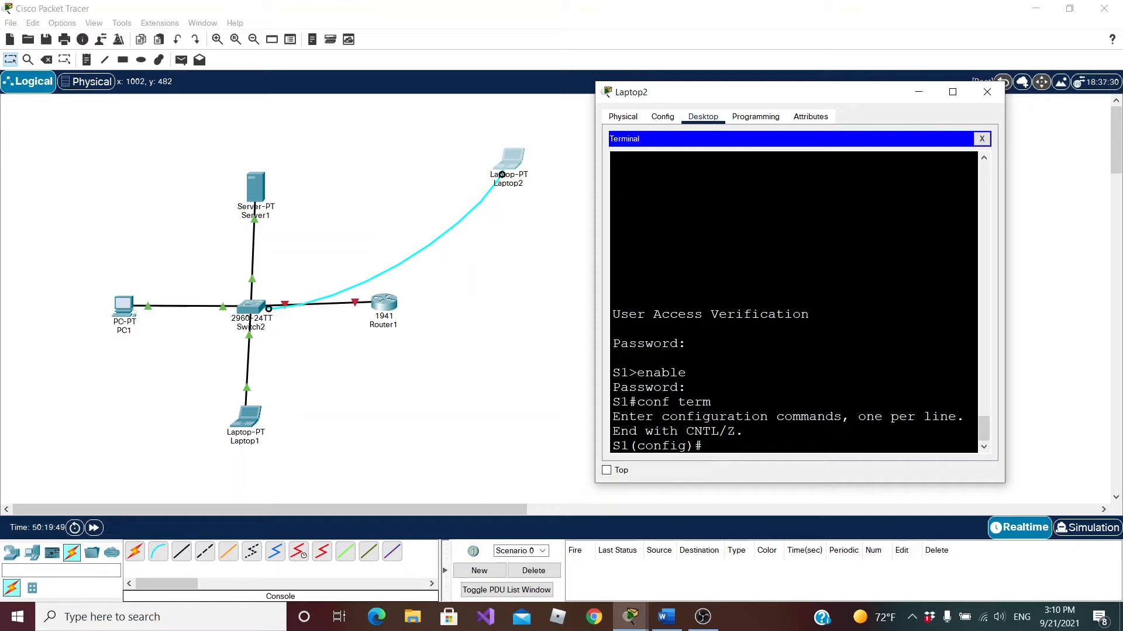
text(exit)
key(Return)
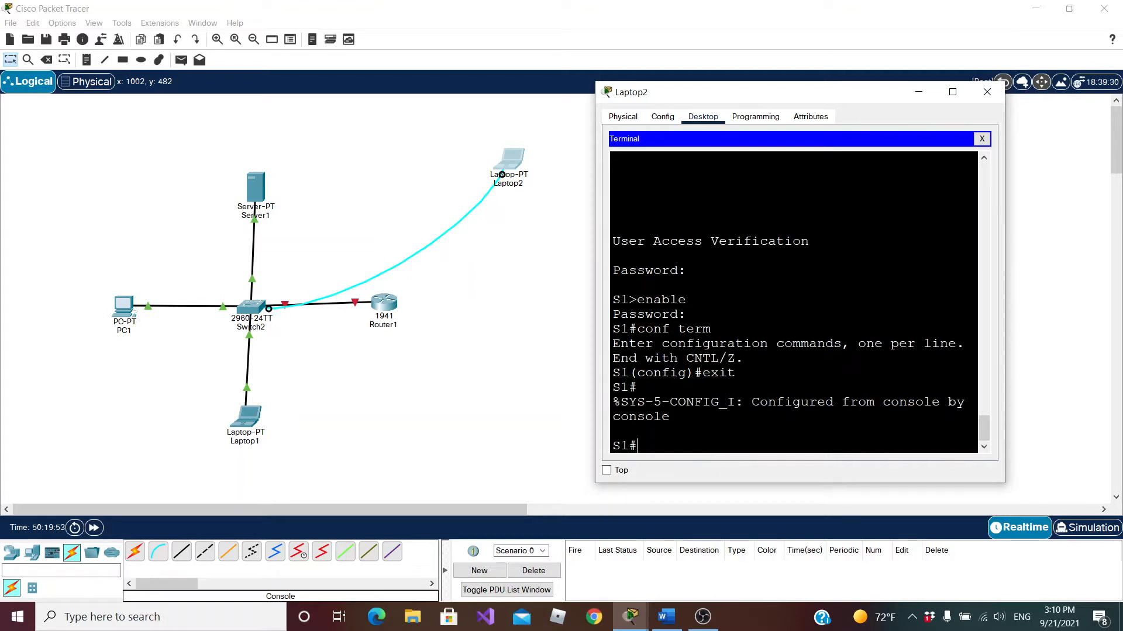
Test command completion on conf and con, and list the commands that begin with con
text(conf)
key(Tab)
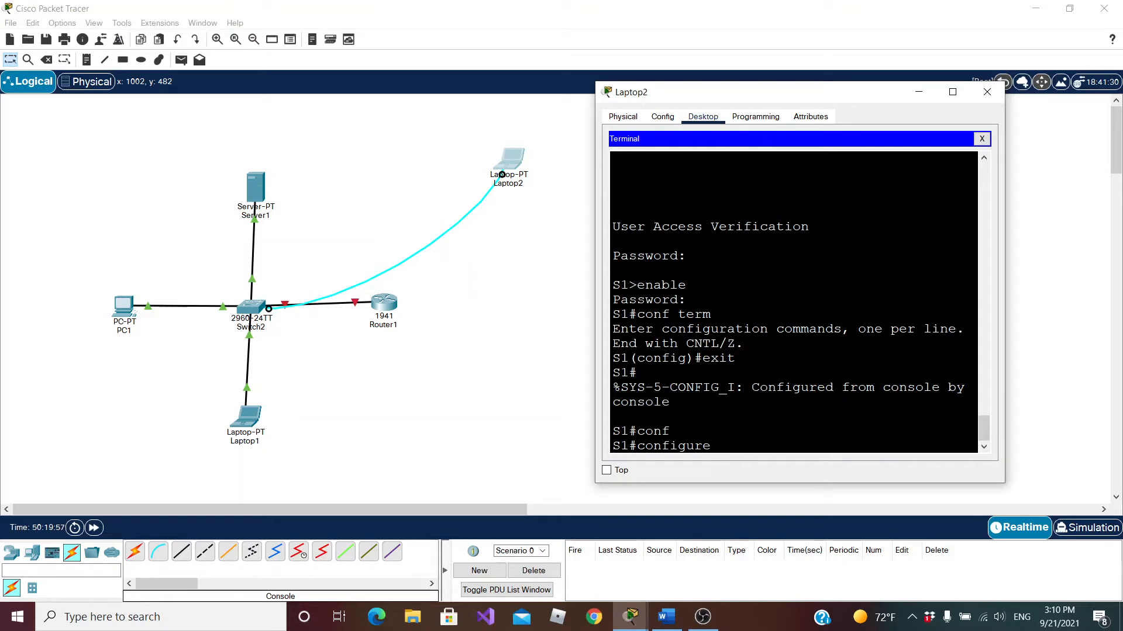
key(BackSpace)
key(BackSpace)
key(BackSpace)
key(BackSpace)
key(BackSpace)
key(BackSpace)
key(BackSpace)
key(Tab)
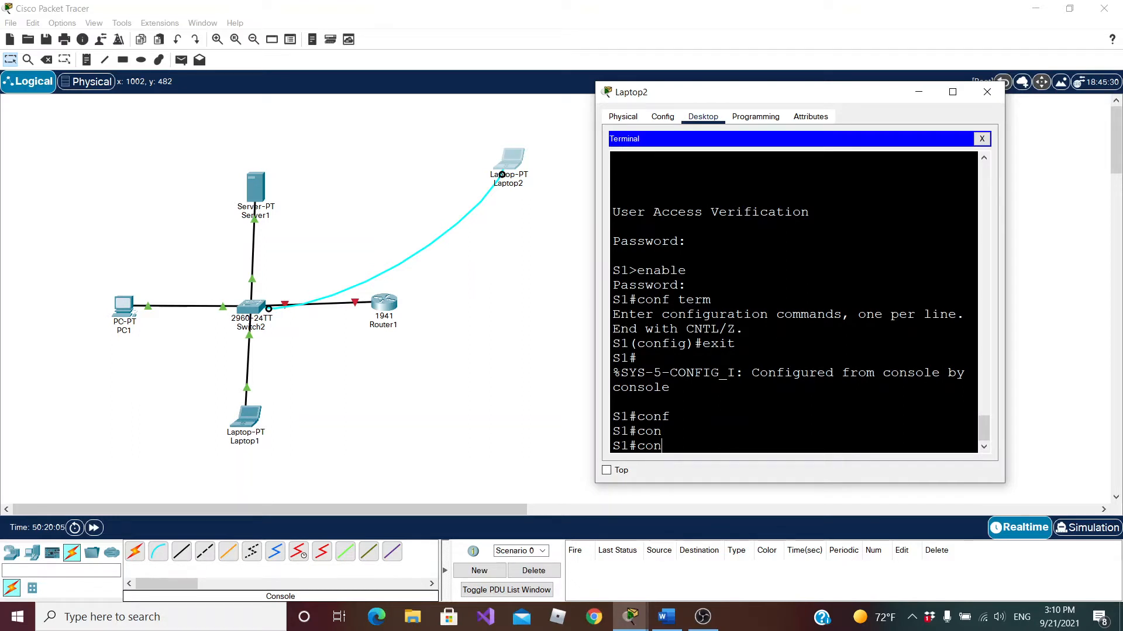
text(?)
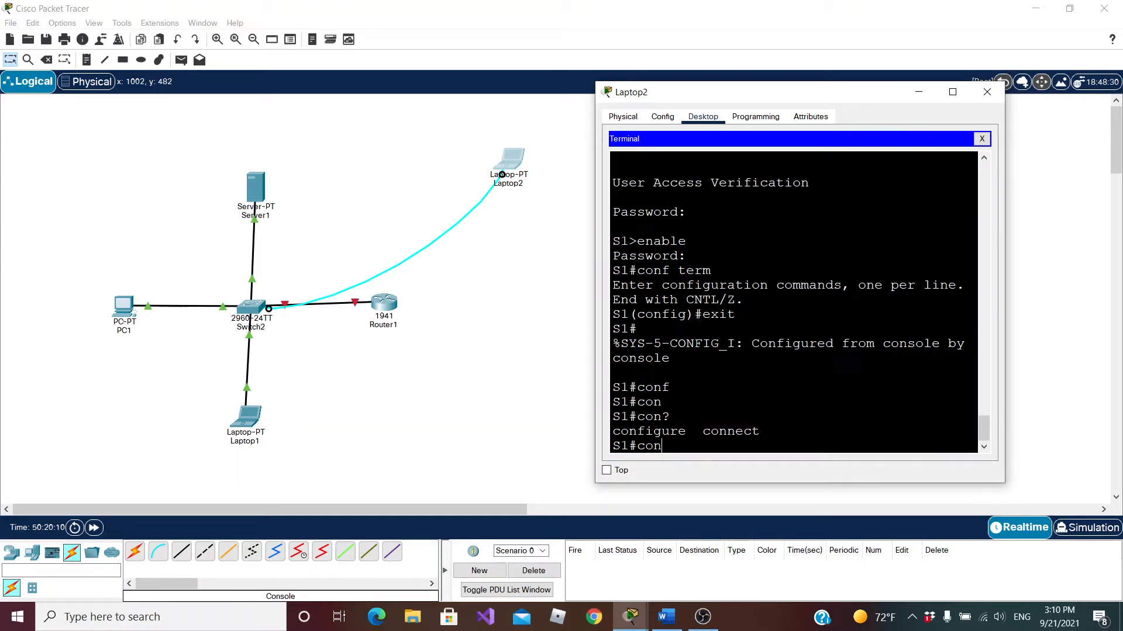
Show the help options of the configure command and enter global configuration mode with configure terminal
text(f)
key(Tab)
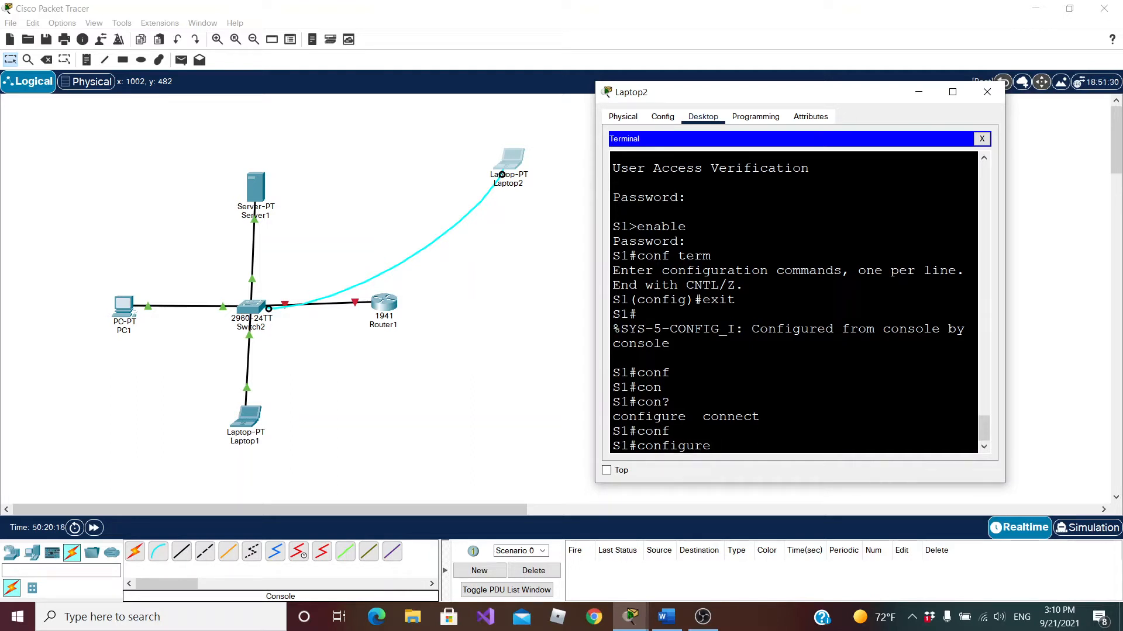
text(?)
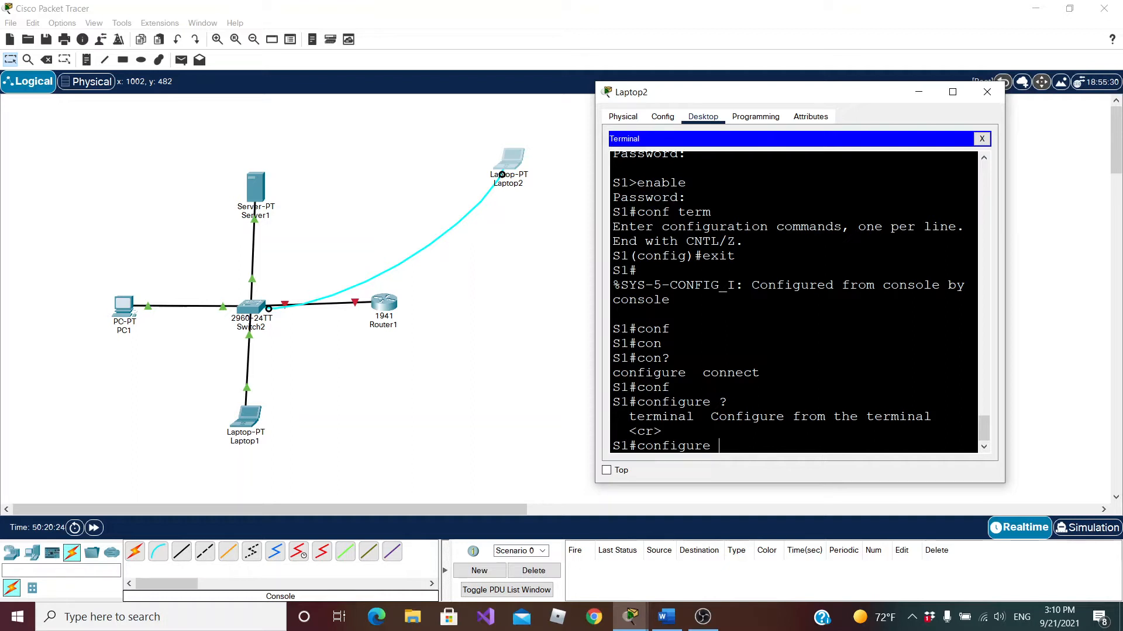
text(term)
key(Tab)
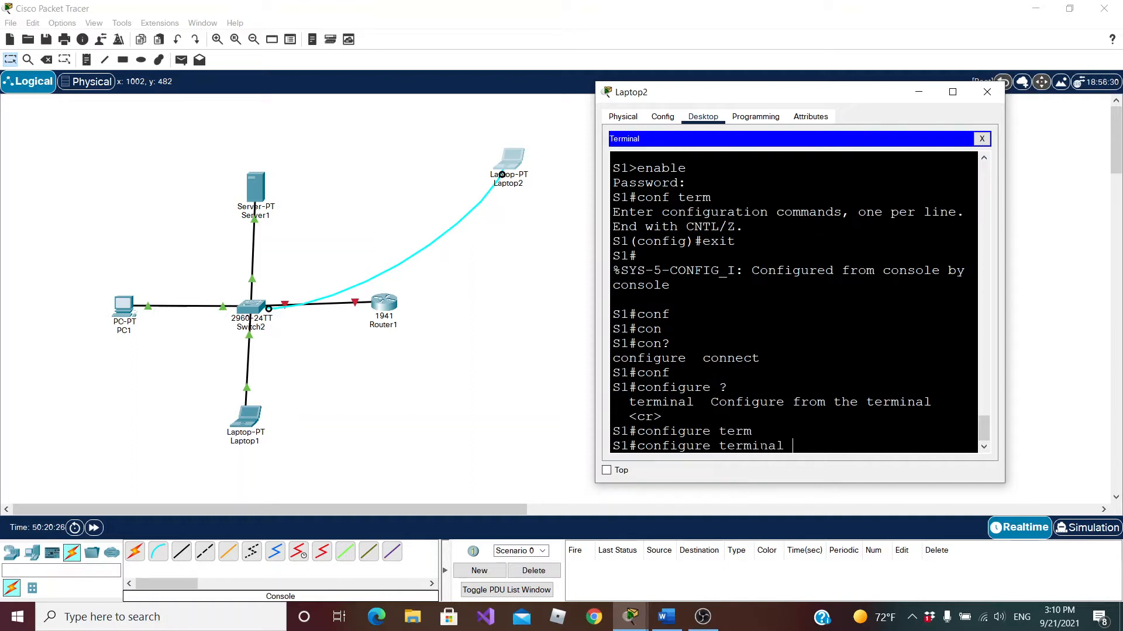
key(Return)
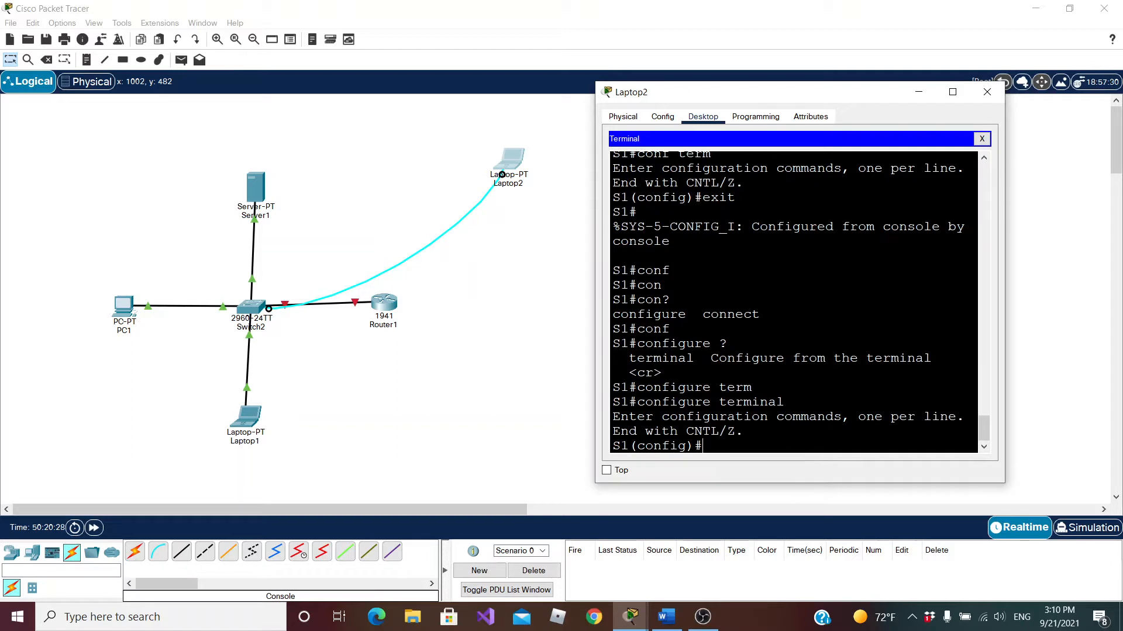
Try to complete and run the misspelled command c0nfi in global configuration mode
text(c0nfi)
key(Tab)
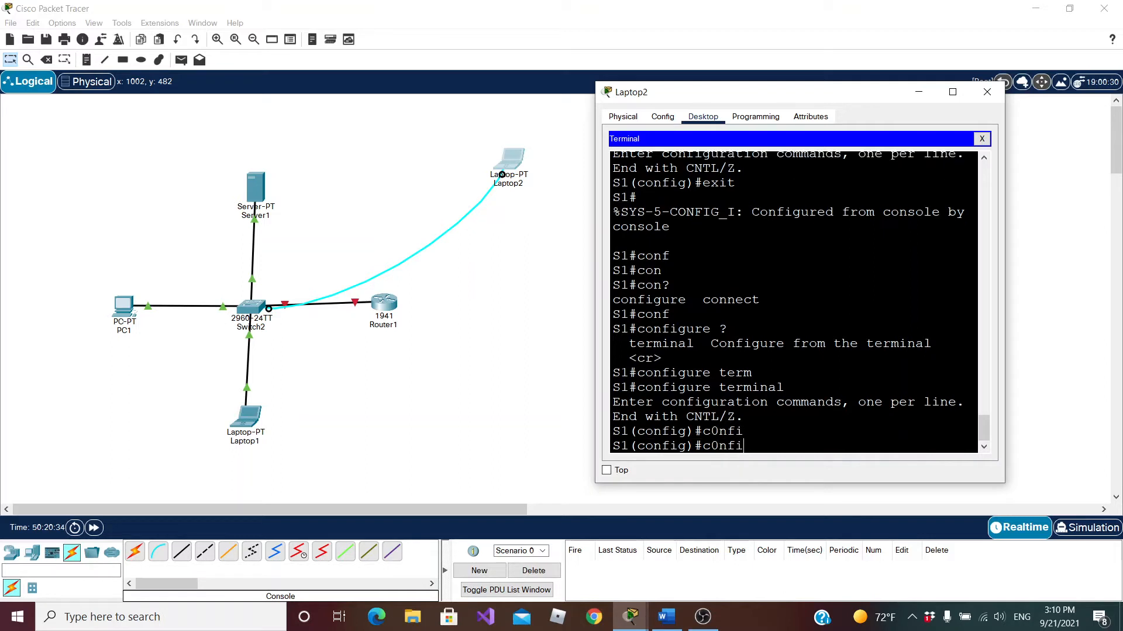
key(Return)
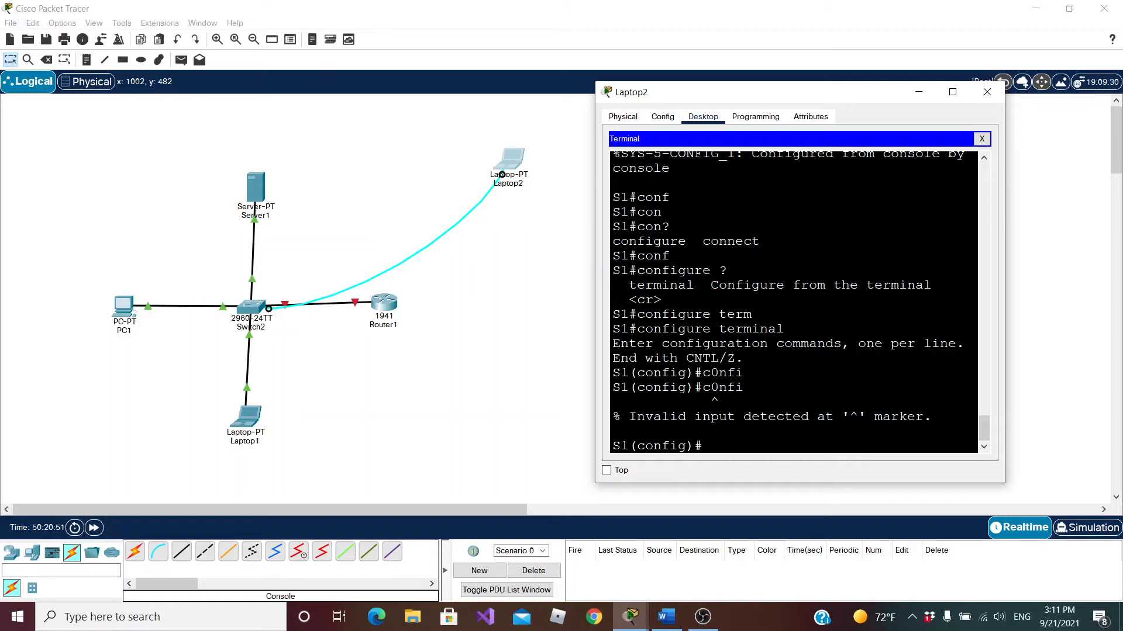
Set the switch's message-of-the-day banner to "Access is not allowed" with the banner motd command
text(bann)
key(Tab)
text(motd)
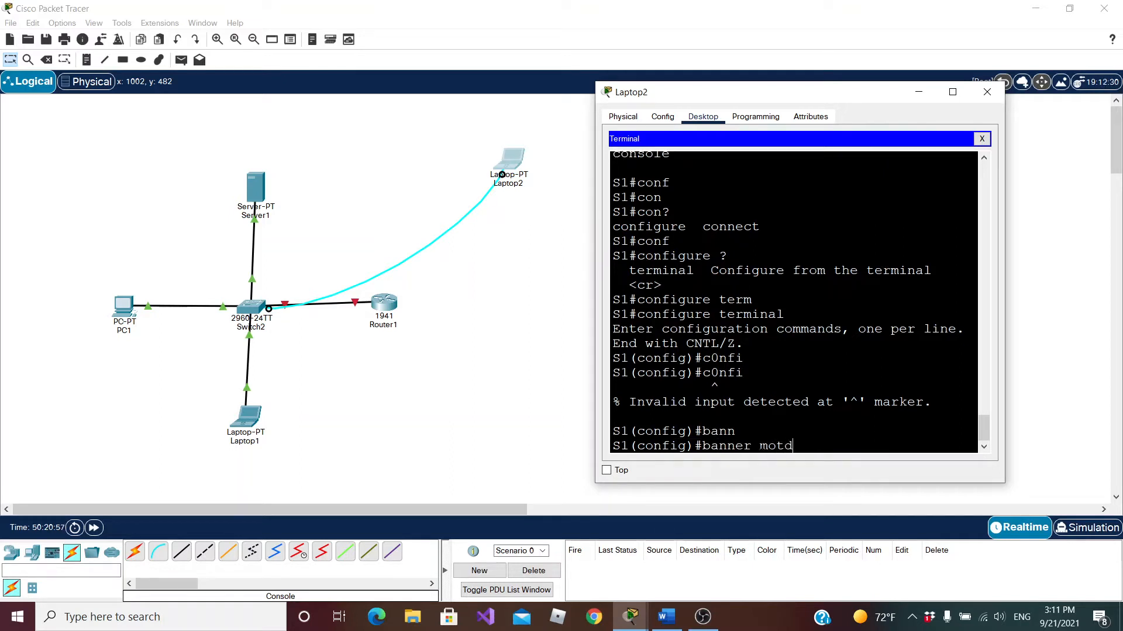
text( "")
text(Access is)
text( not a)
text(llowed)
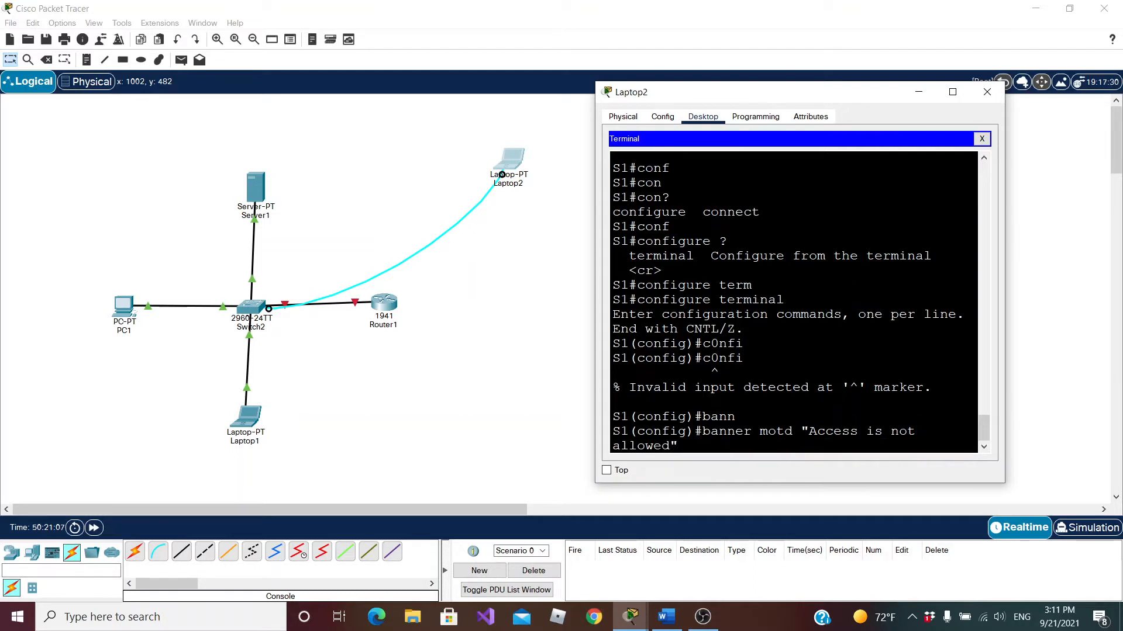
text(")
key(Return)
Exit configuration mode and the console session, then reopen the login prompt to check the banner
text(exit)
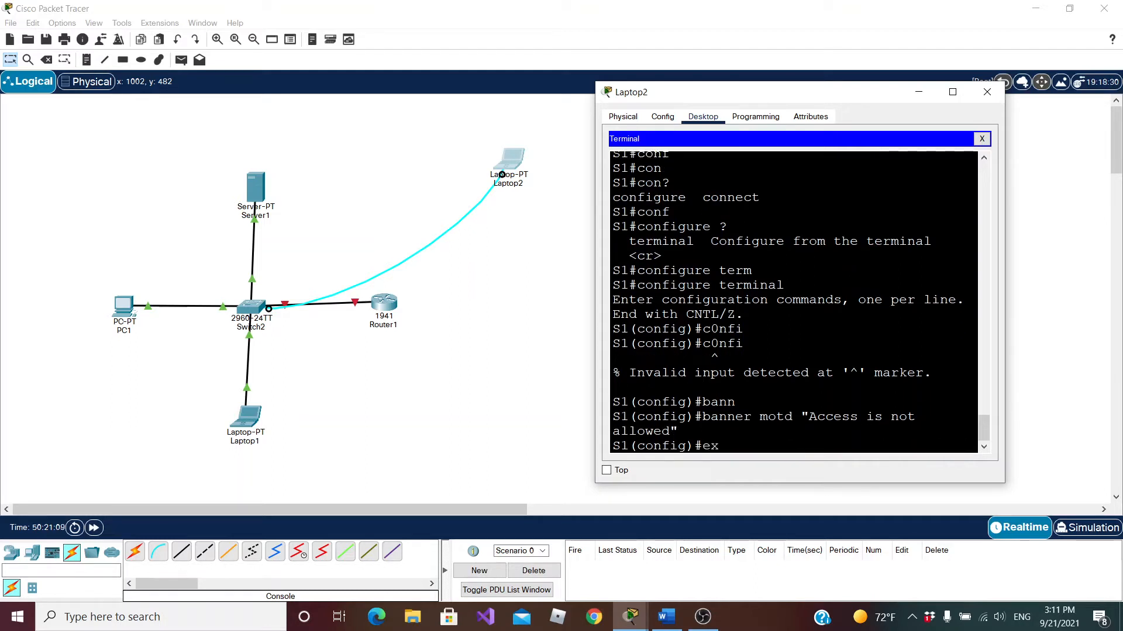
key(Return)
text(exit)
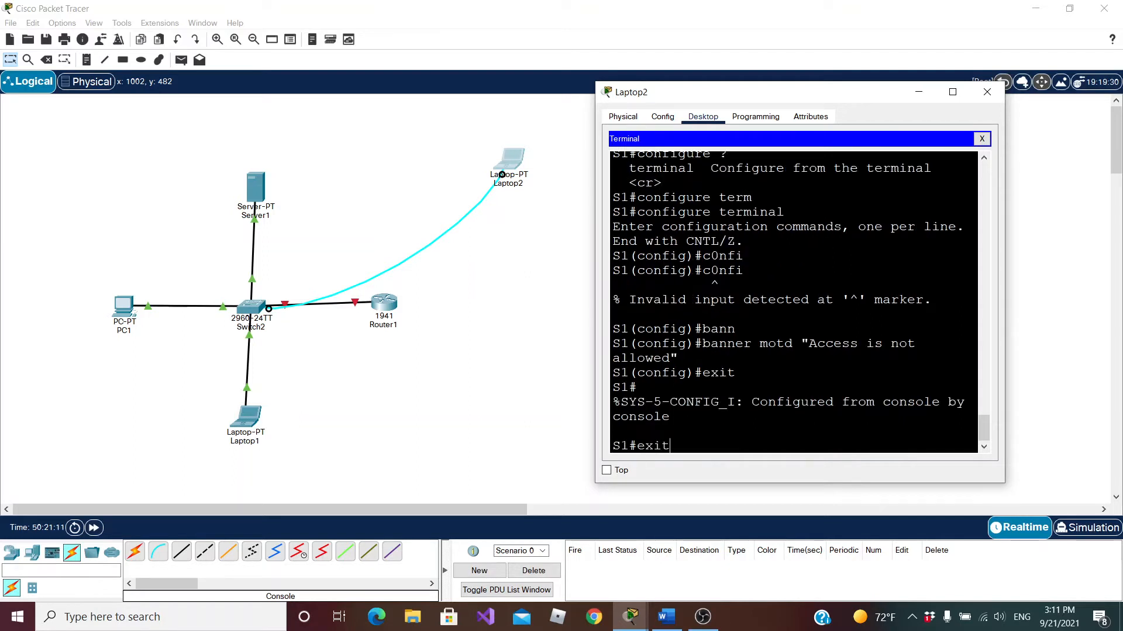
key(Return)
key(Return)
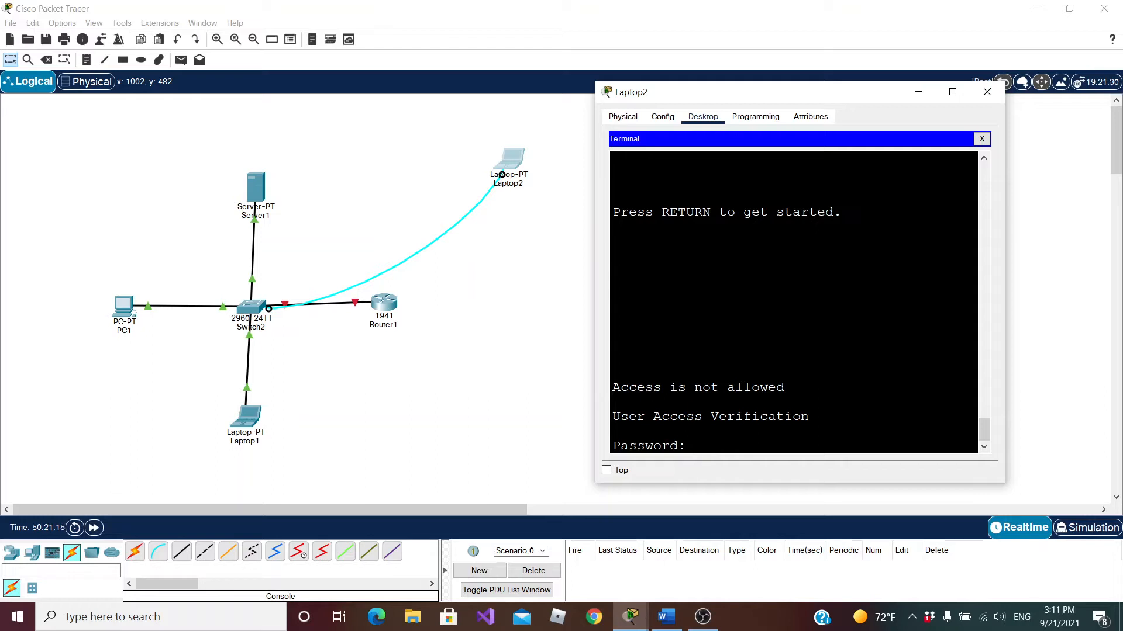
Log in with the console password and enter privileged EXEC mode using enable and the enable password
key(Return)
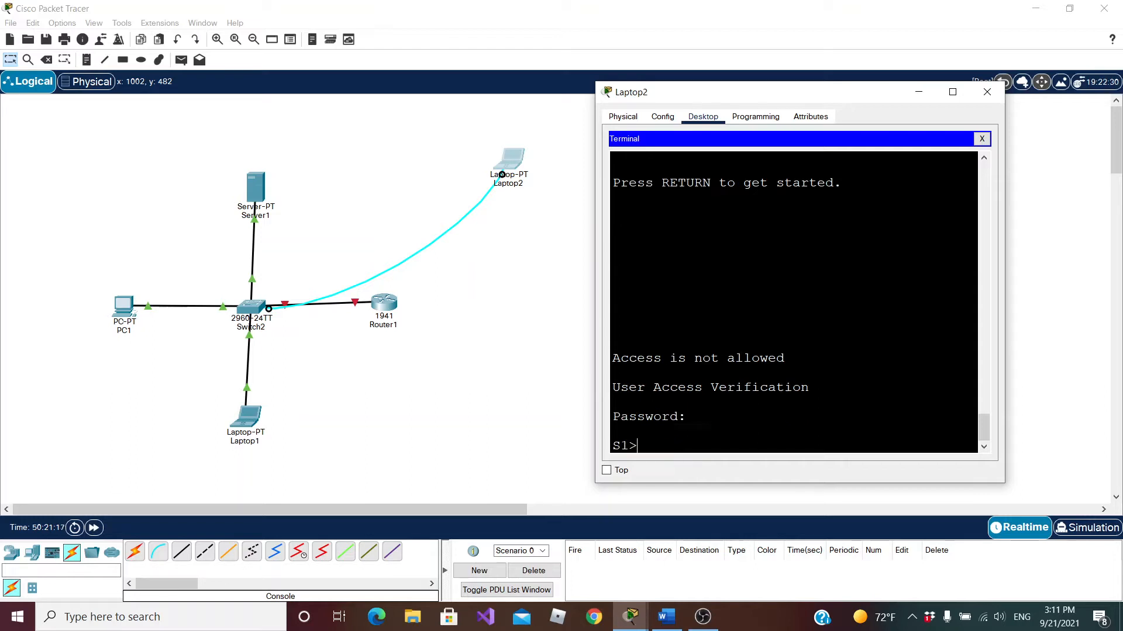
text(enable)
key(Return)
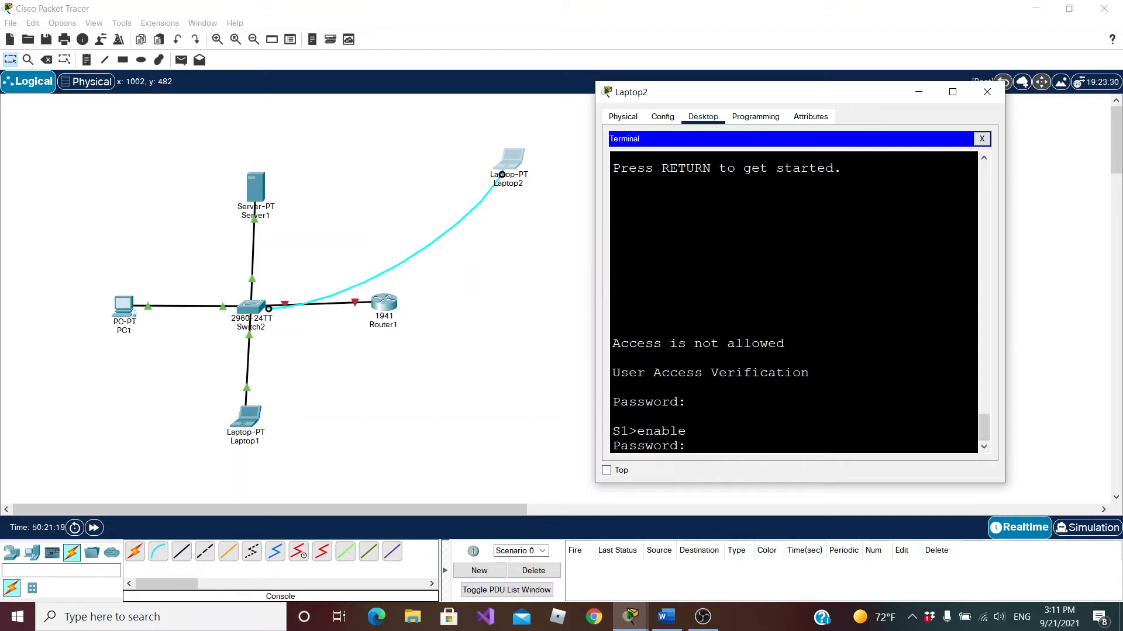
key(Return)
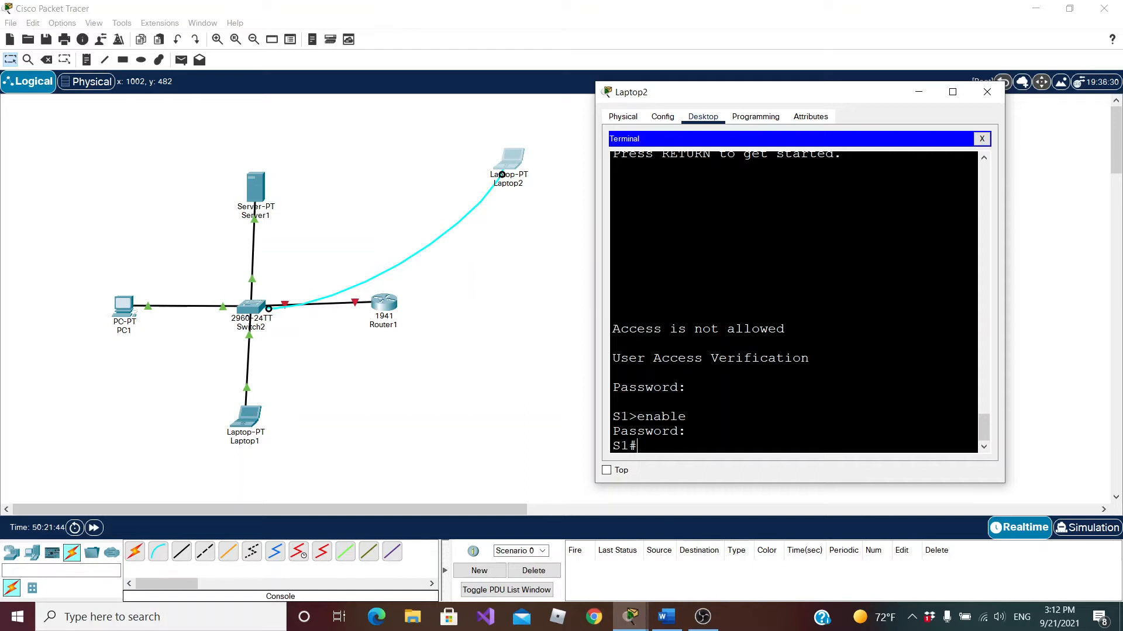
Display the full running configuration with show running-config and examine the console and vty line passwords
text(show runn)
key(Tab)
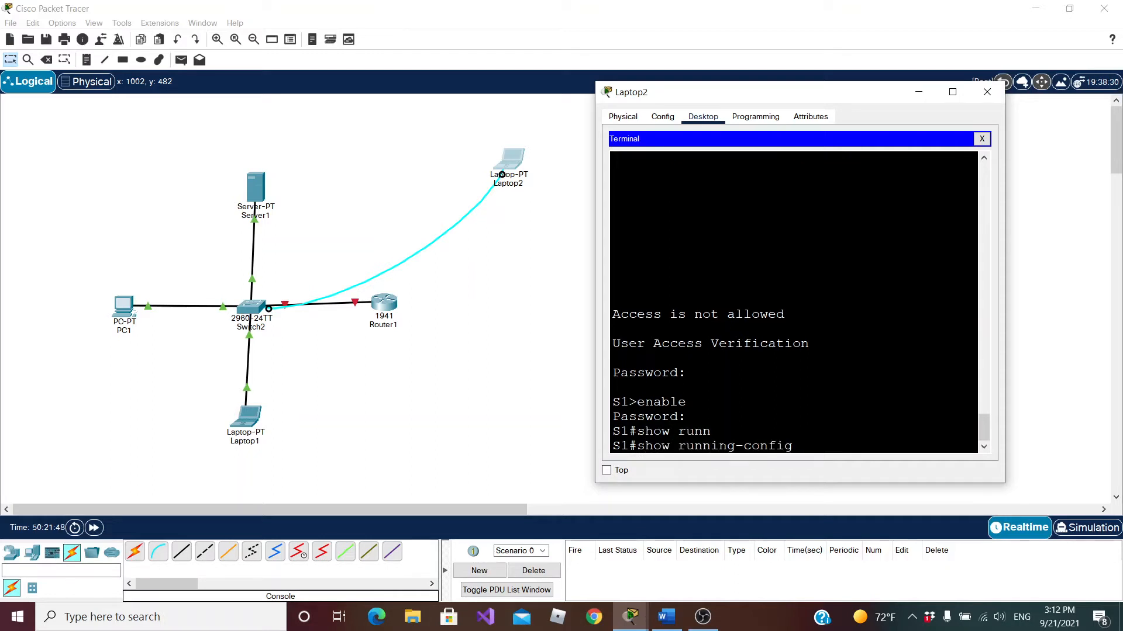
key(Return)
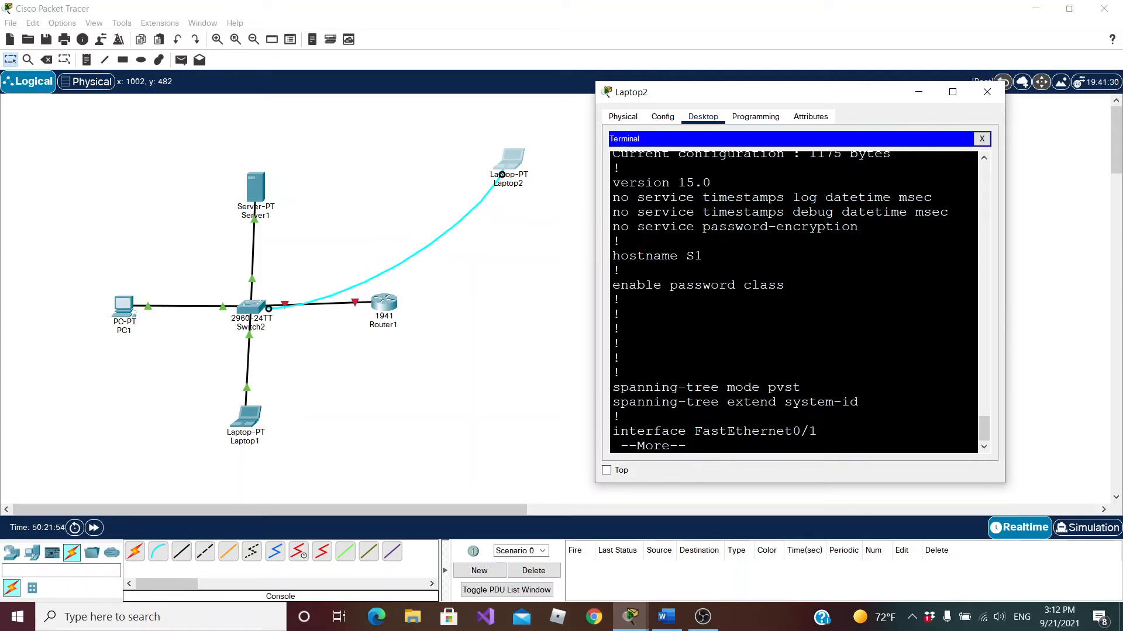
key(space)
key(space)
key(space)
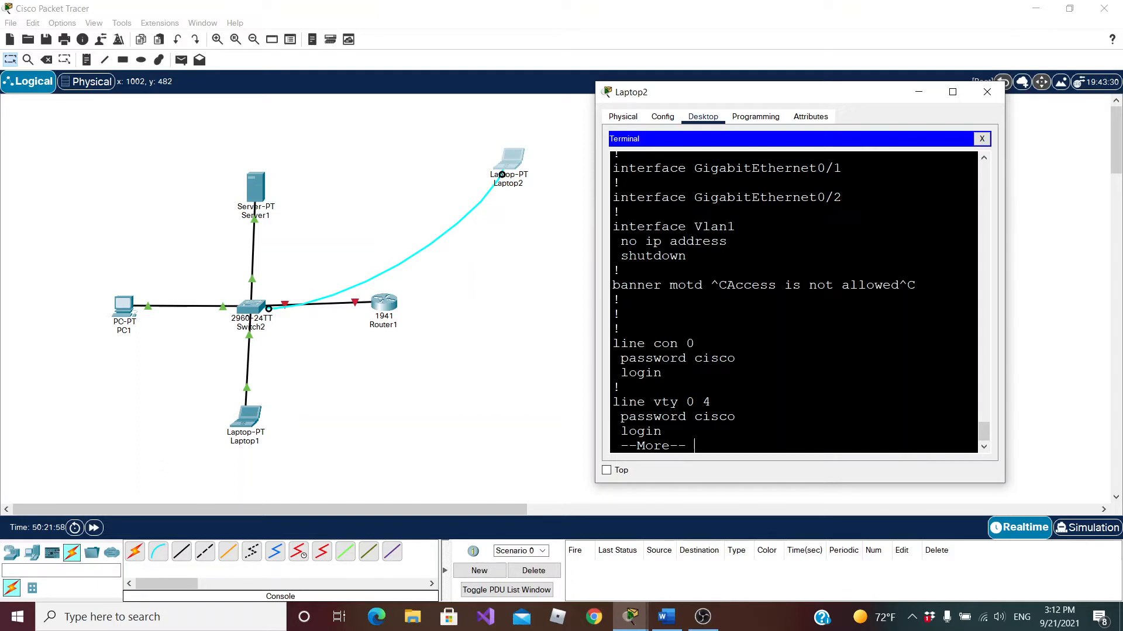
double_click(715, 357)
drag(694, 416, 735, 416)
key(space)
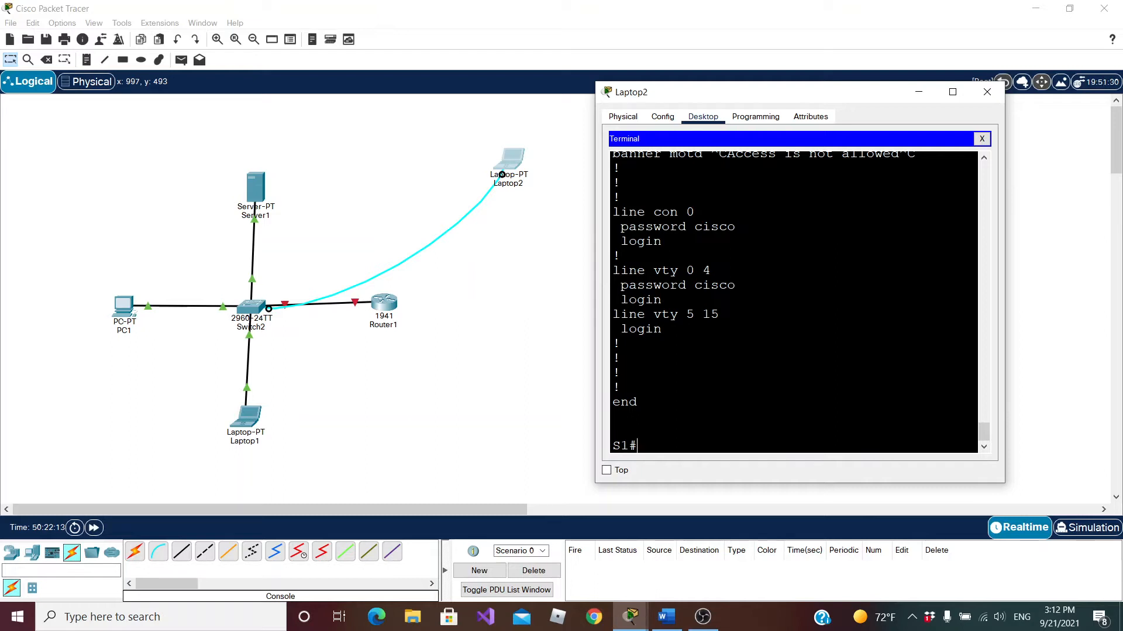
Enter global configuration mode with conf terminal
text(conf term)
key(Tab)
key(Return)
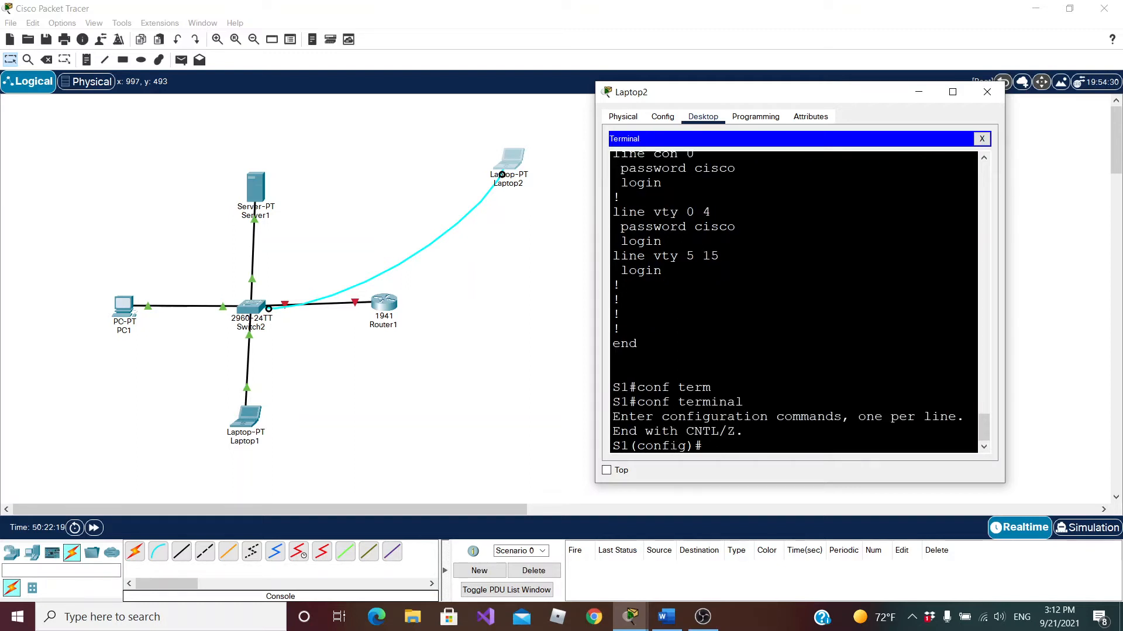
Turn on password encryption with service password-encryption and return to privileged EXEC mode
text(serv)
key(Tab)
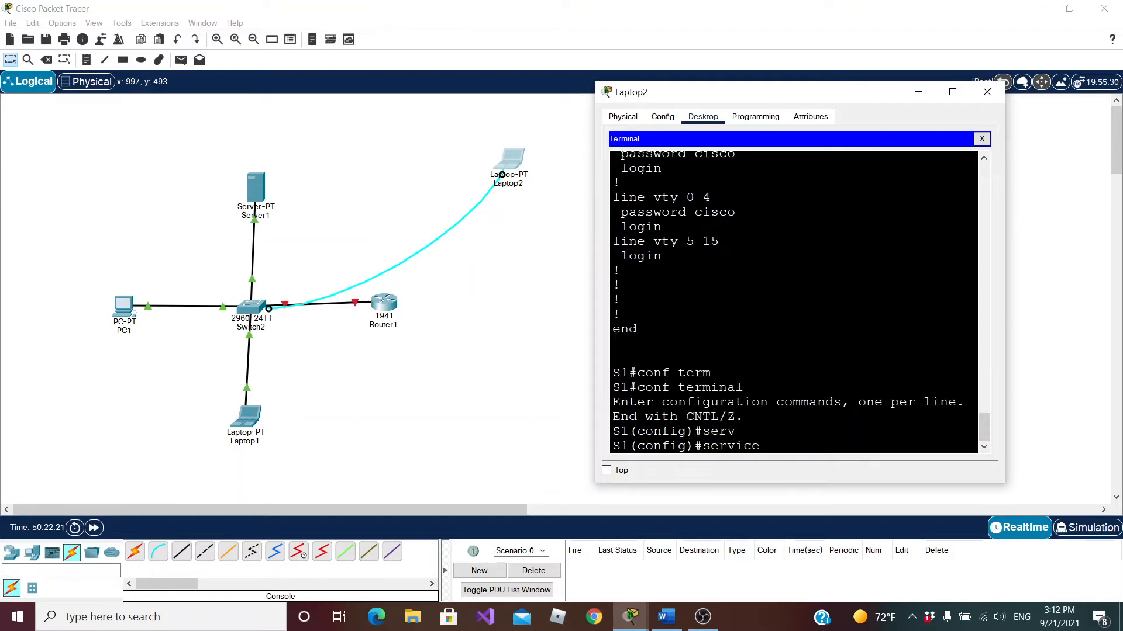
text(pass)
key(Tab)
key(Return)
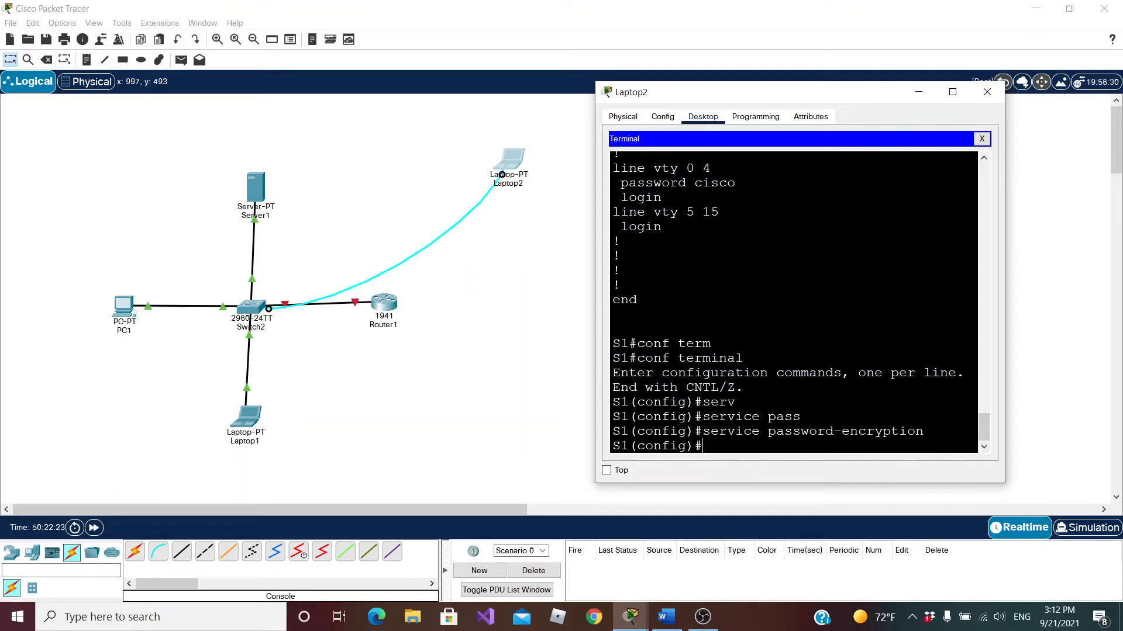
text(exit)
key(Return)
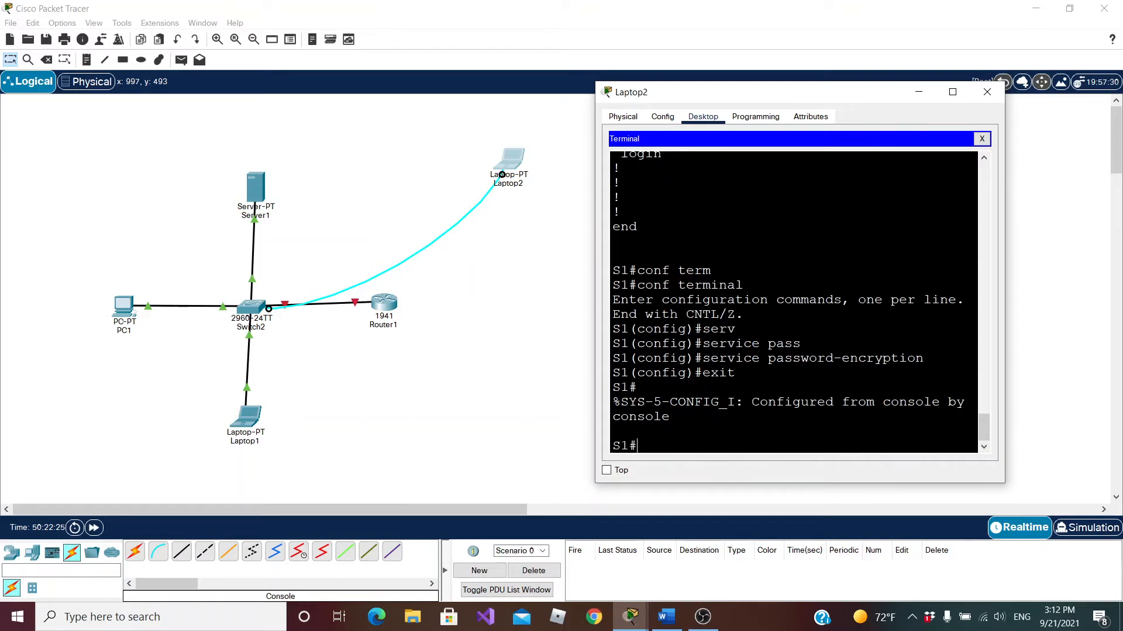
Recall show running-config from the command history and run it again
key(Up)
key(Up)
key(Down)
key(Down)
key(Up)
key(Up)
key(Up)
key(Down)
key(Down)
key(Down)
key(Up)
key(Up)
key(Up)
key(Down)
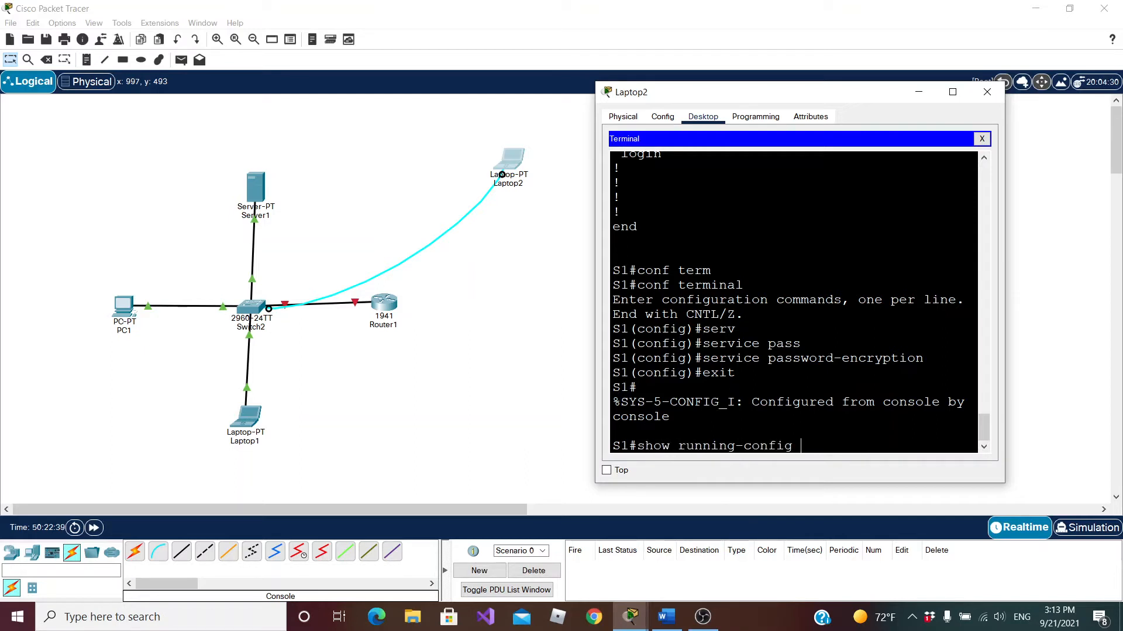
key(Return)
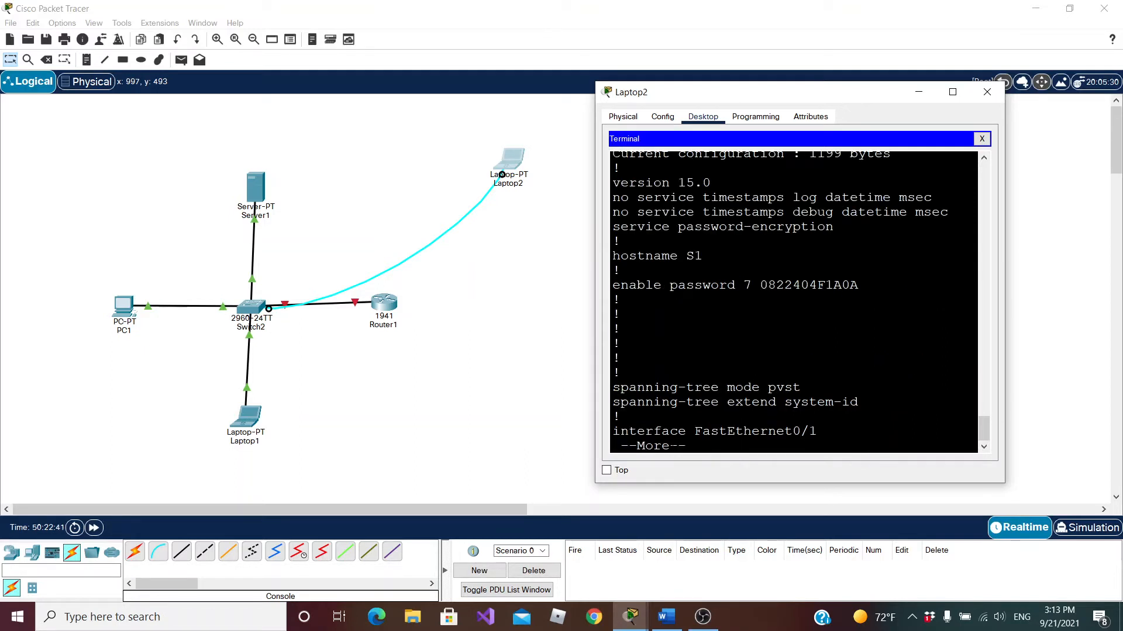
Page through the running configuration and examine the encrypted enable, console and vty passwords
drag(760, 284, 858, 285)
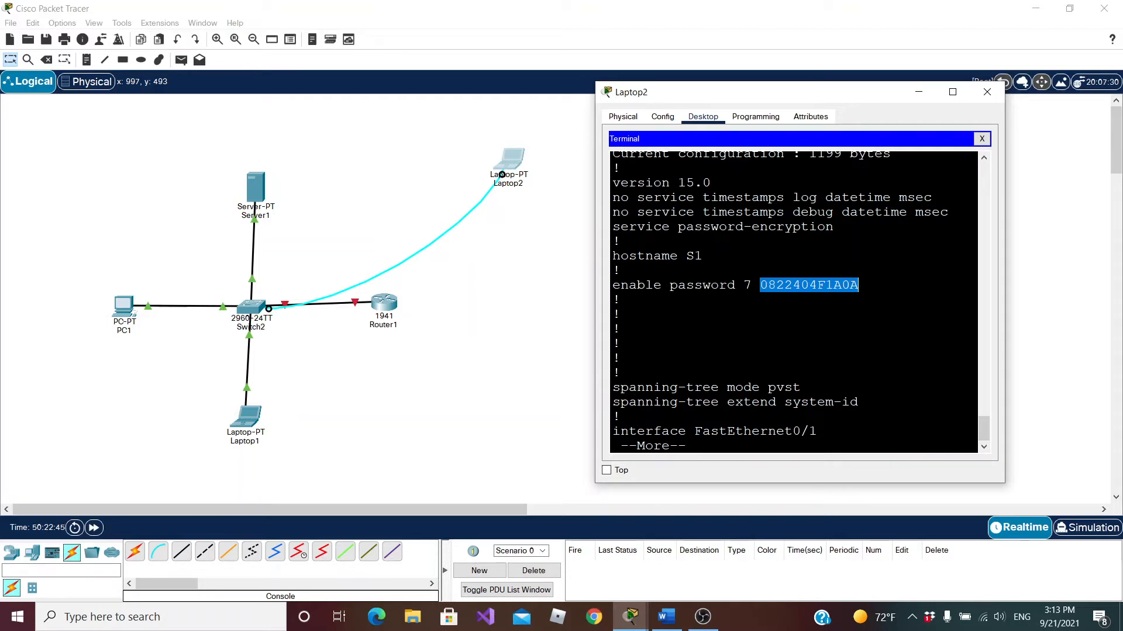
key(space)
key(space)
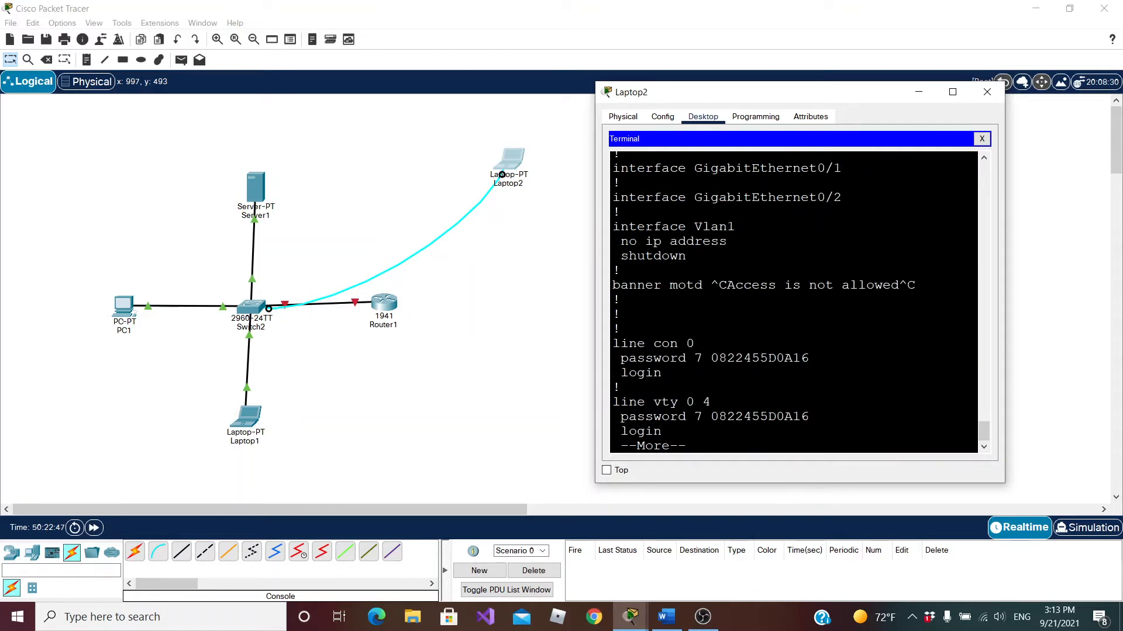
drag(711, 358, 808, 358)
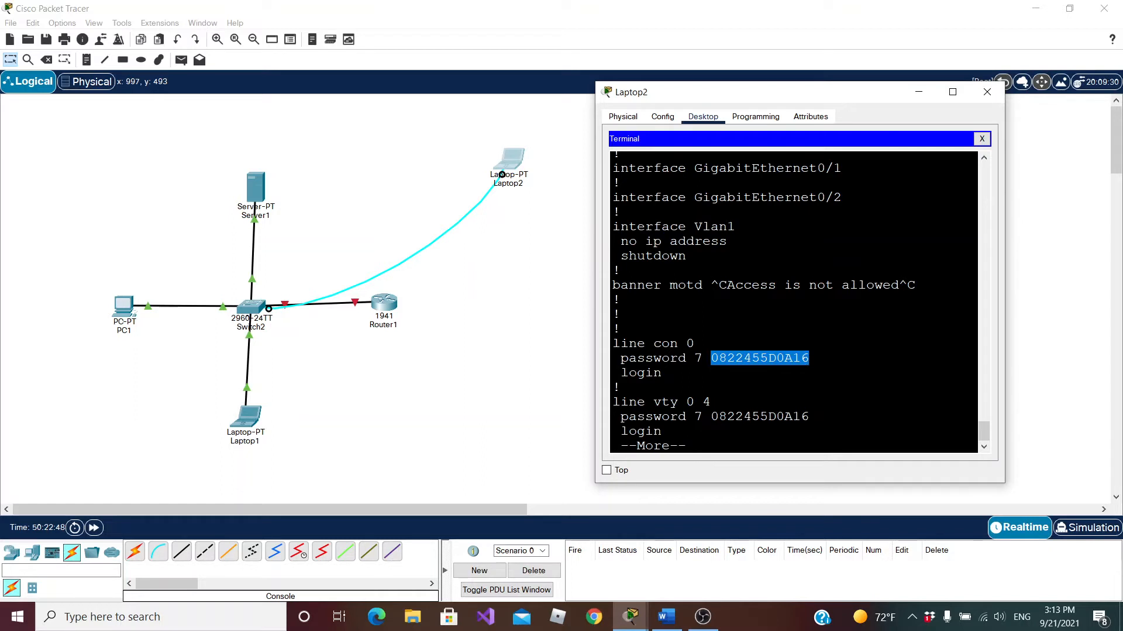
click(711, 417)
drag(711, 416, 809, 416)
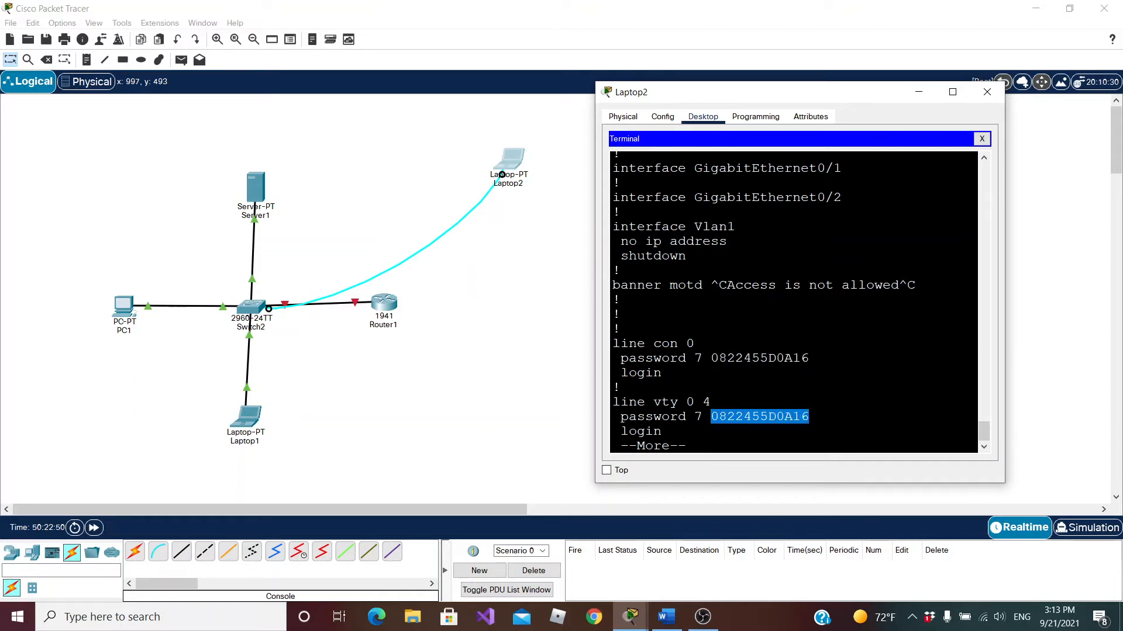
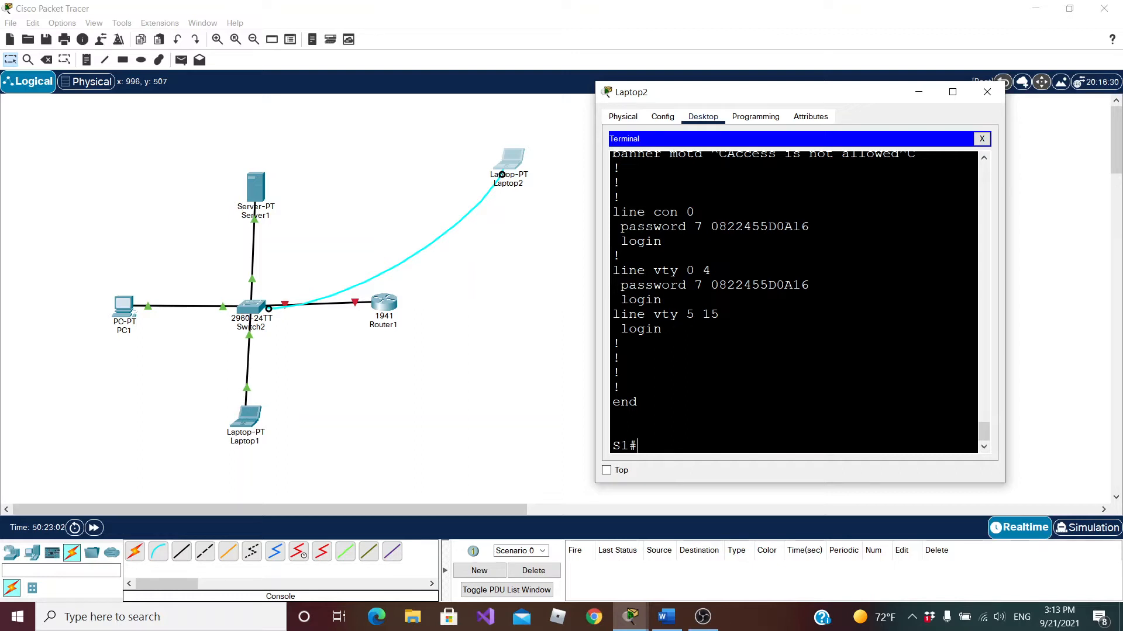
Set the enable secret password in global configuration mode with enable secret, and return to privileged EXEC mode
text(conf term)
key(Return)
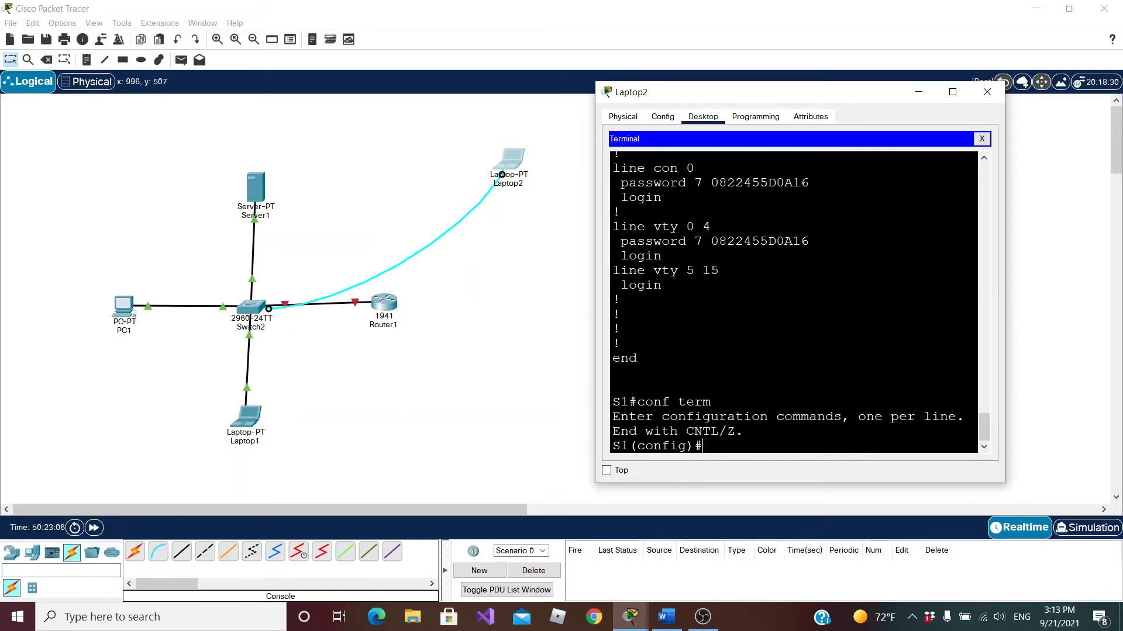
text(enable sec)
key(Tab)
text(`)
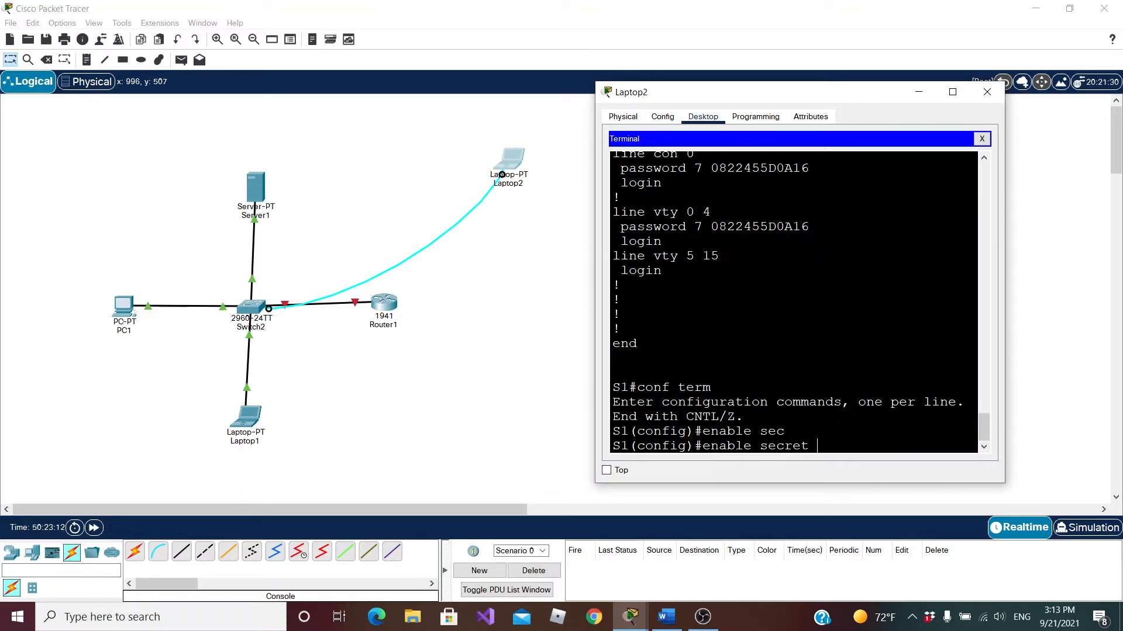
text(cist)
key(Return)
text(ex)
key(BackSpace)
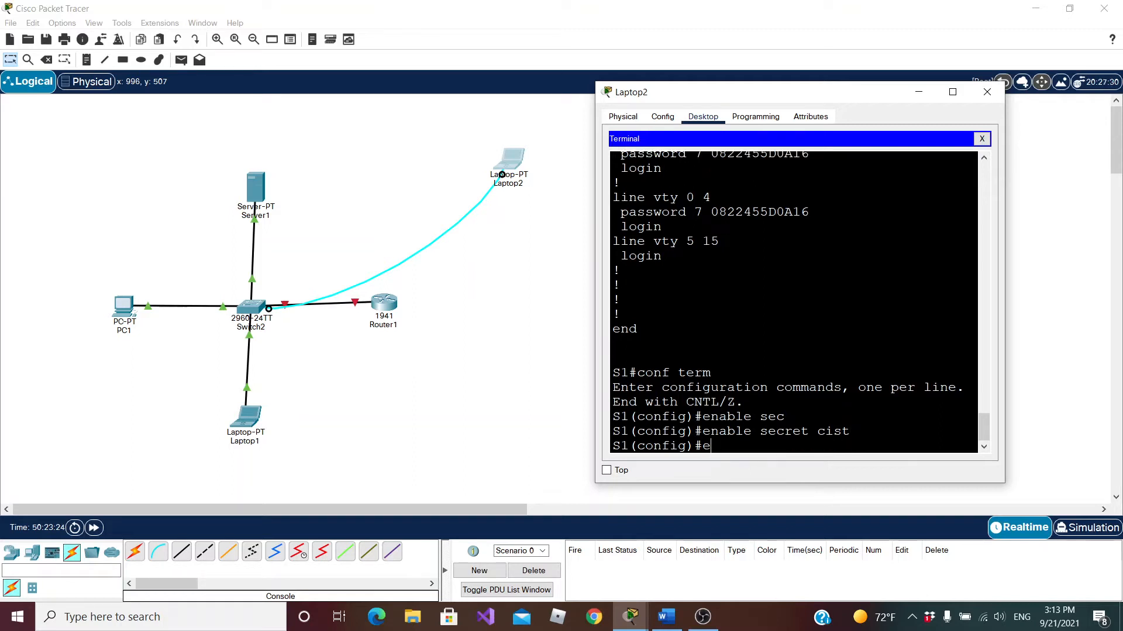
key(BackSpace)
text(exit)
key(Return)
Run show running-config, widen the terminal window, and highlight the encrypted string on the enable secret line
text(show running-config)
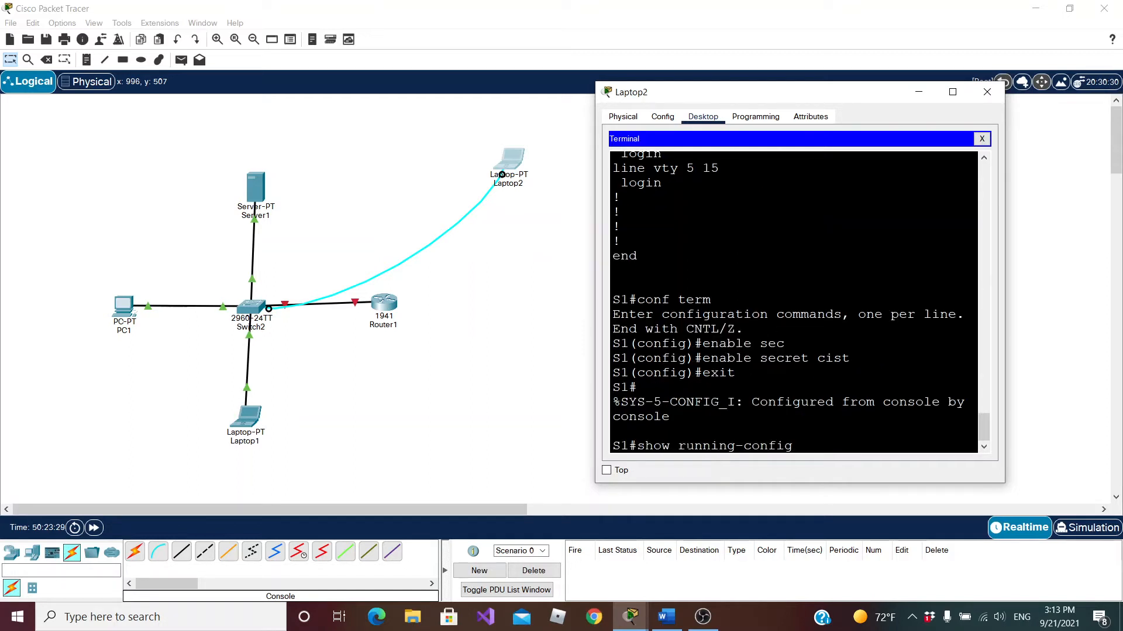
key(Return)
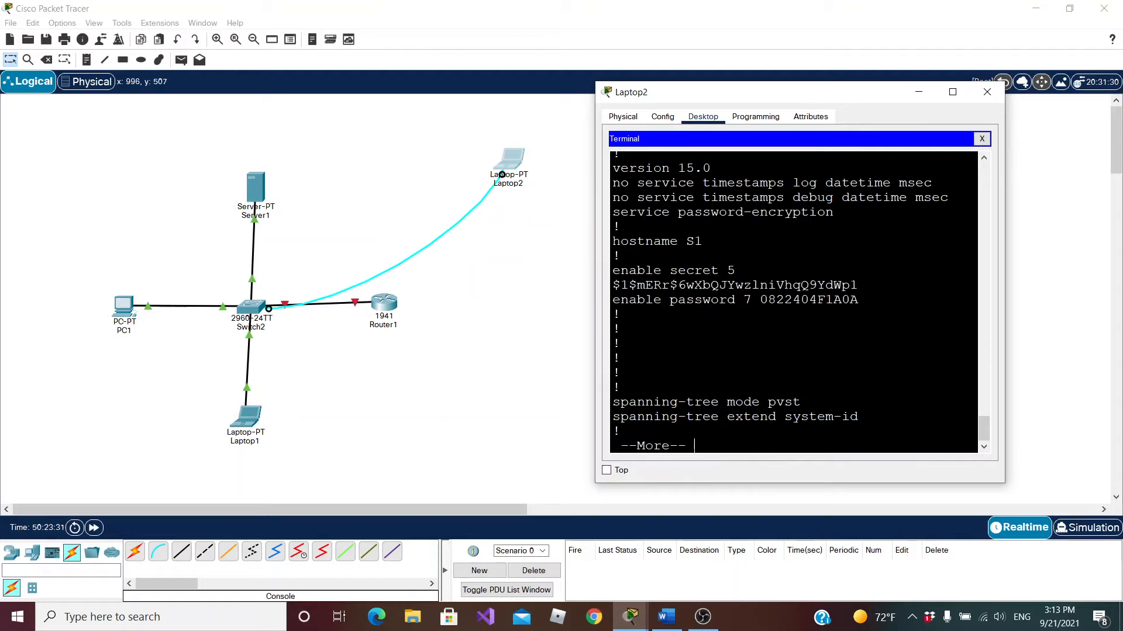
drag(596, 316, 417, 302)
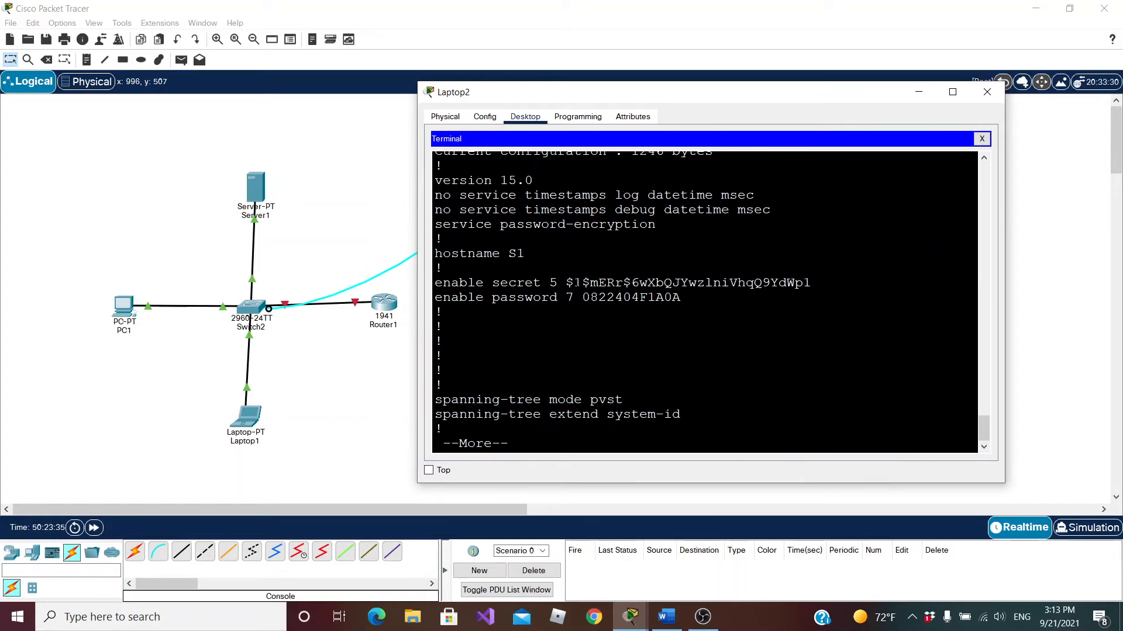
drag(566, 283, 811, 284)
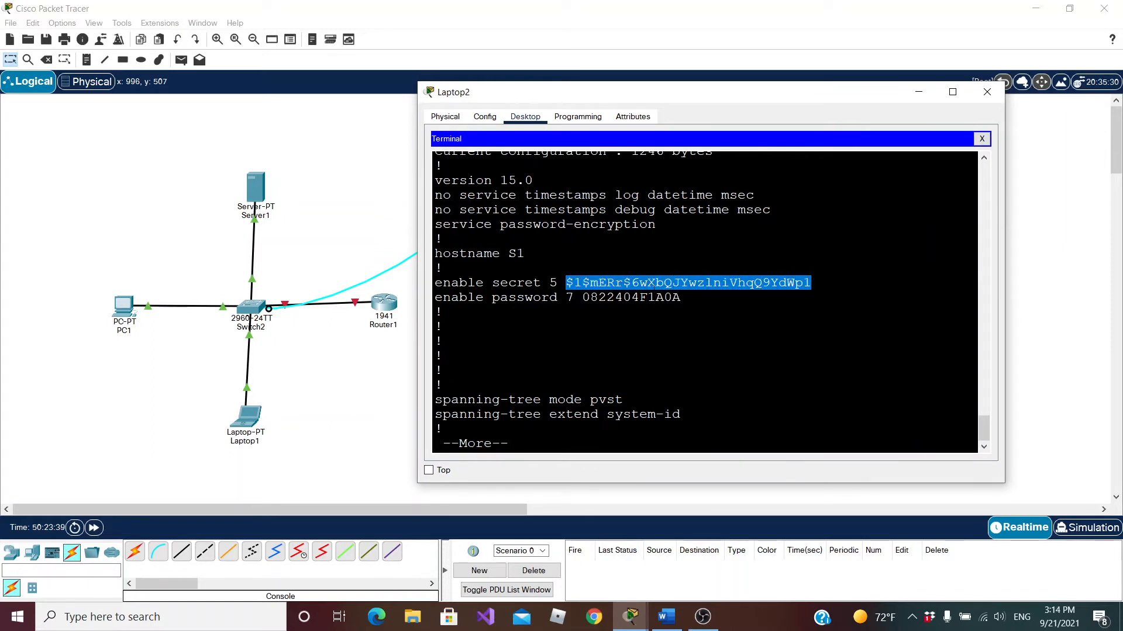
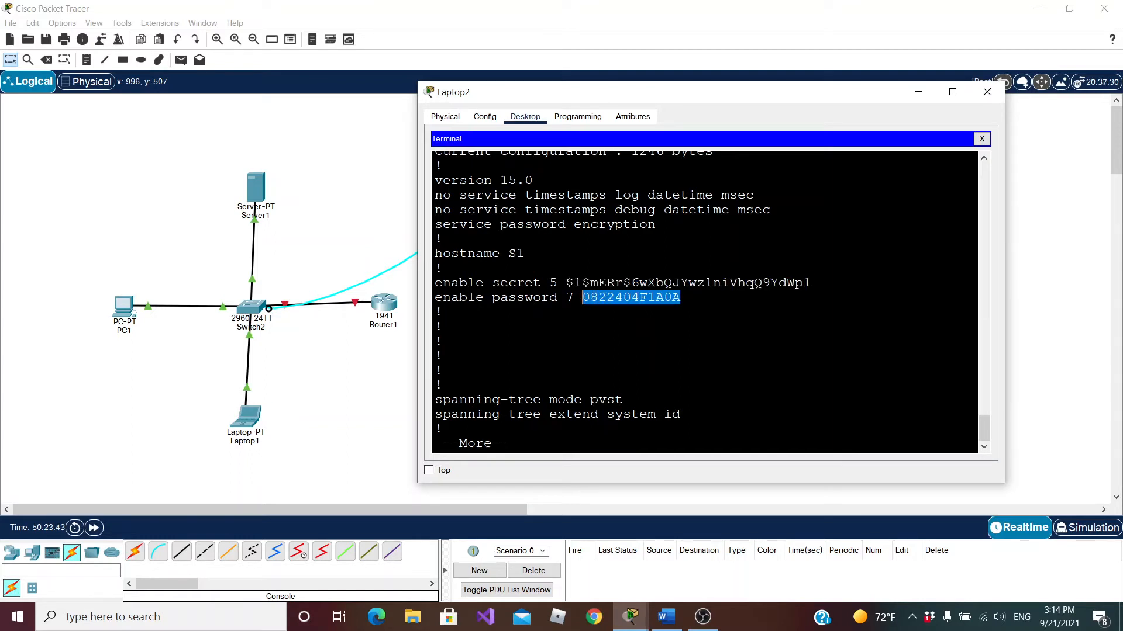
Compare the encrypted strings on the enable secret and enable password lines, and page through the rest of the running configuration
drag(566, 282, 811, 283)
drag(680, 297, 582, 298)
key(space)
key(space)
key(space)
key(space)
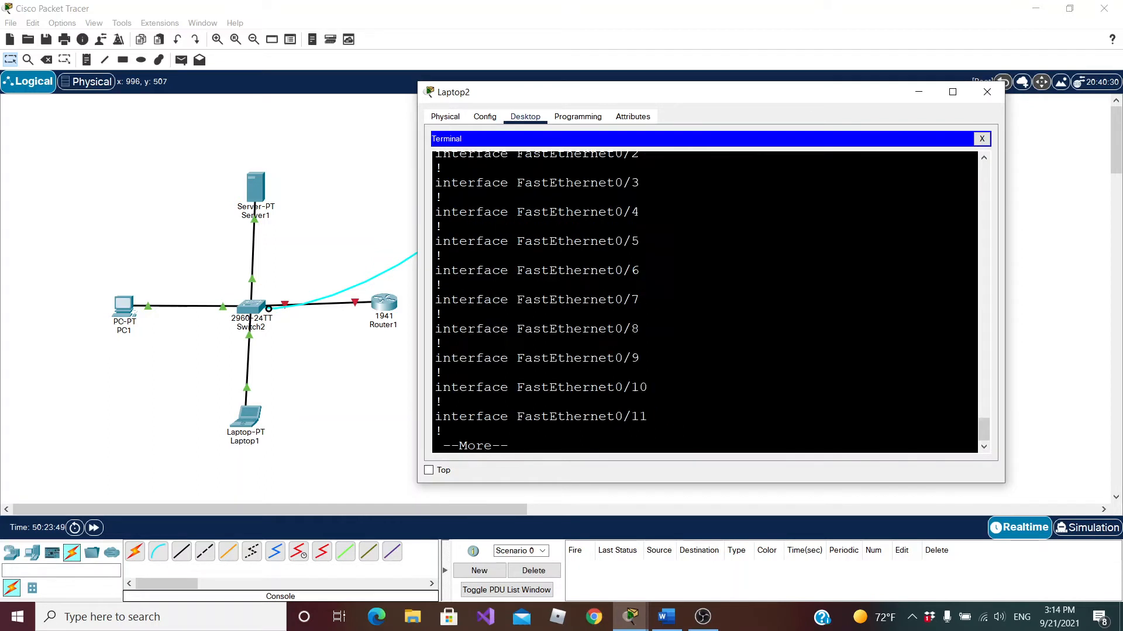
scroll(704, 301, up, 20)
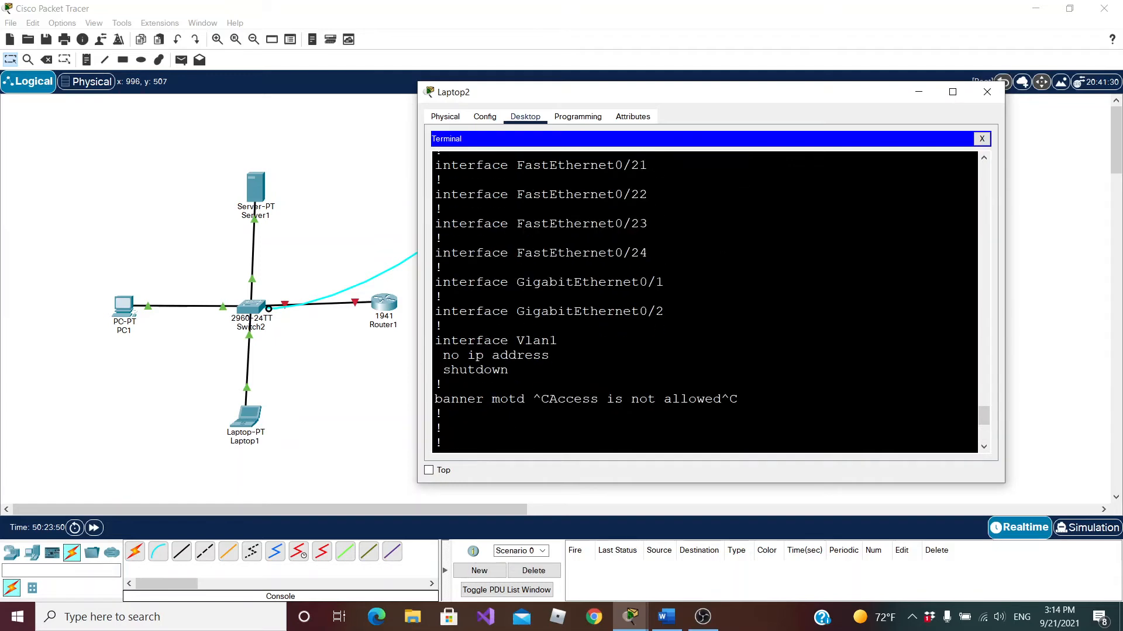
scroll(704, 301, up, 3)
scroll(704, 301, down, 2)
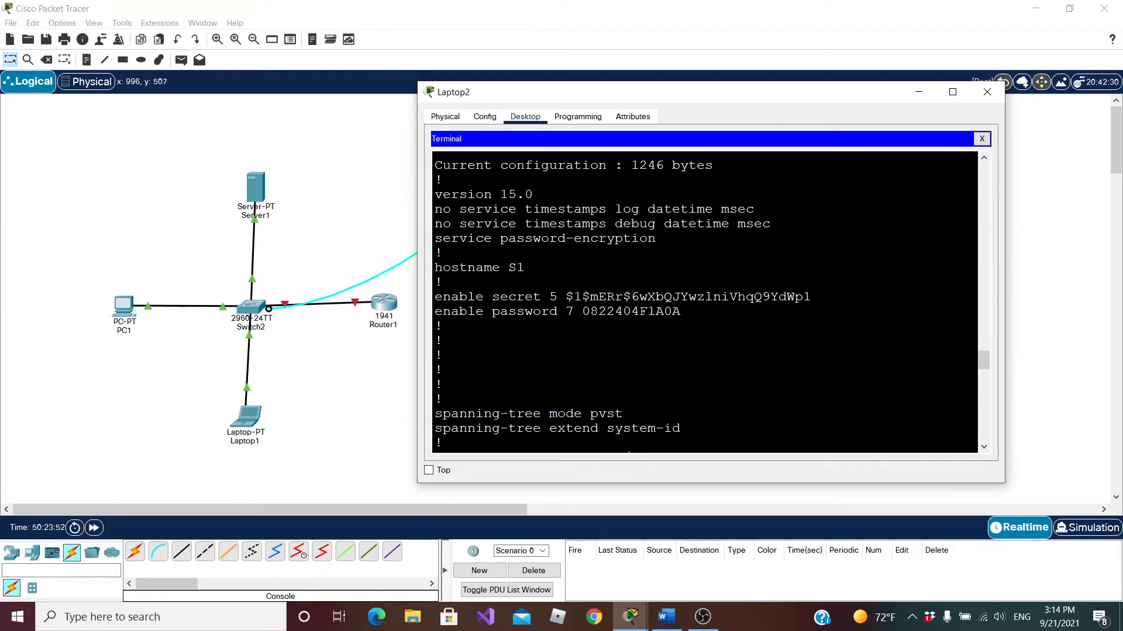
drag(566, 298, 812, 297)
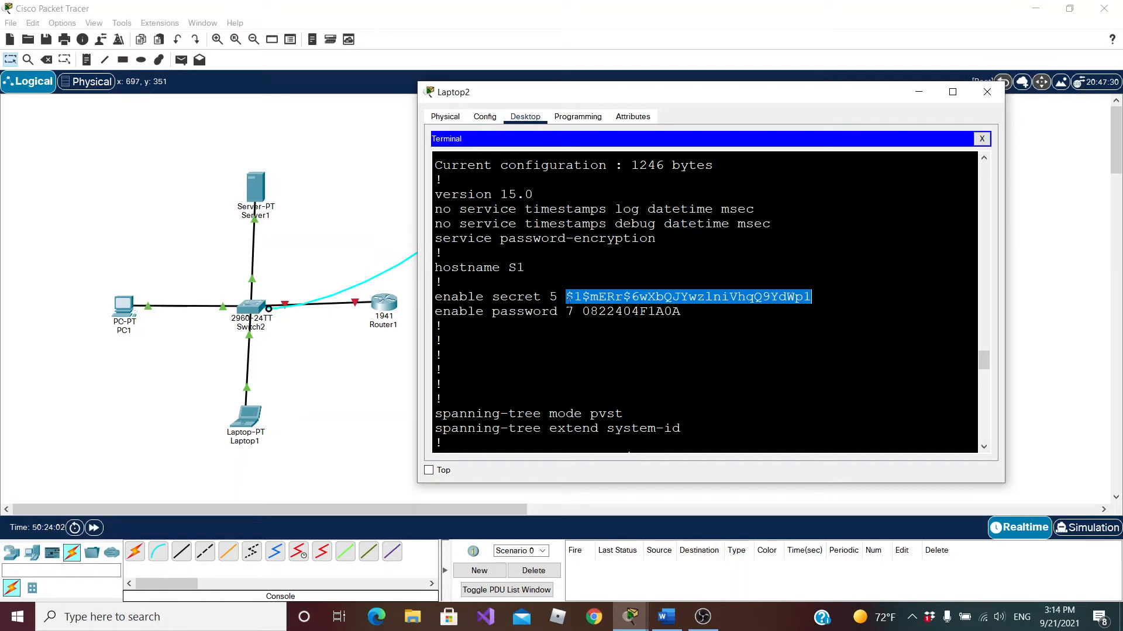
scroll(567, 299, down, 15)
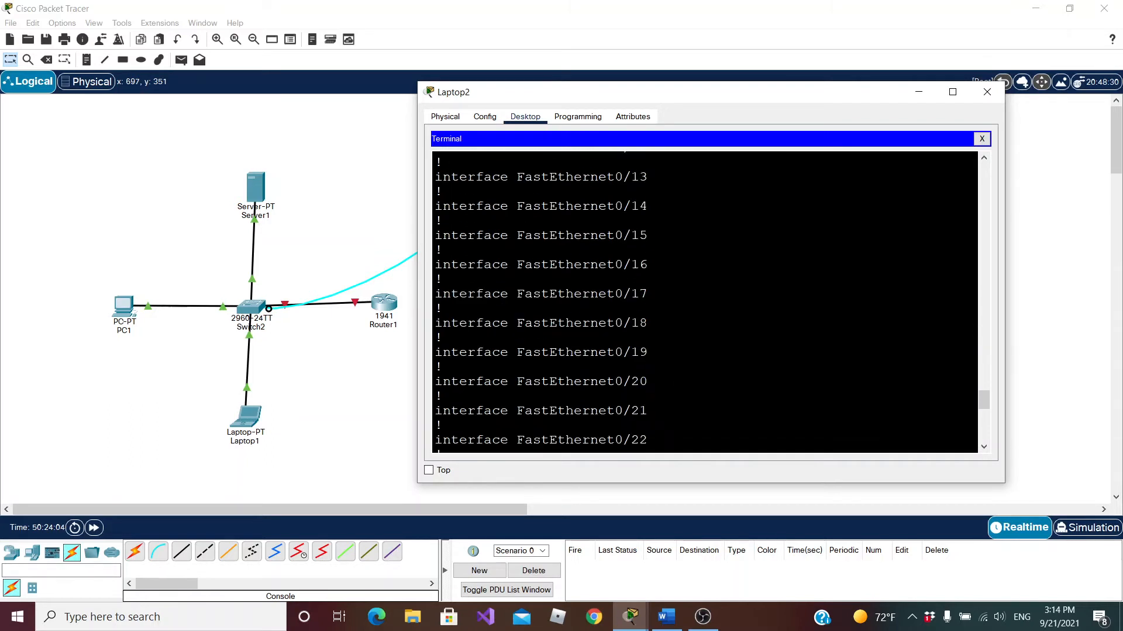
scroll(567, 299, down, 1)
Exit the console session, then log back in to privileged EXEC mode by entering the console password and the enable secret password
text(enable)
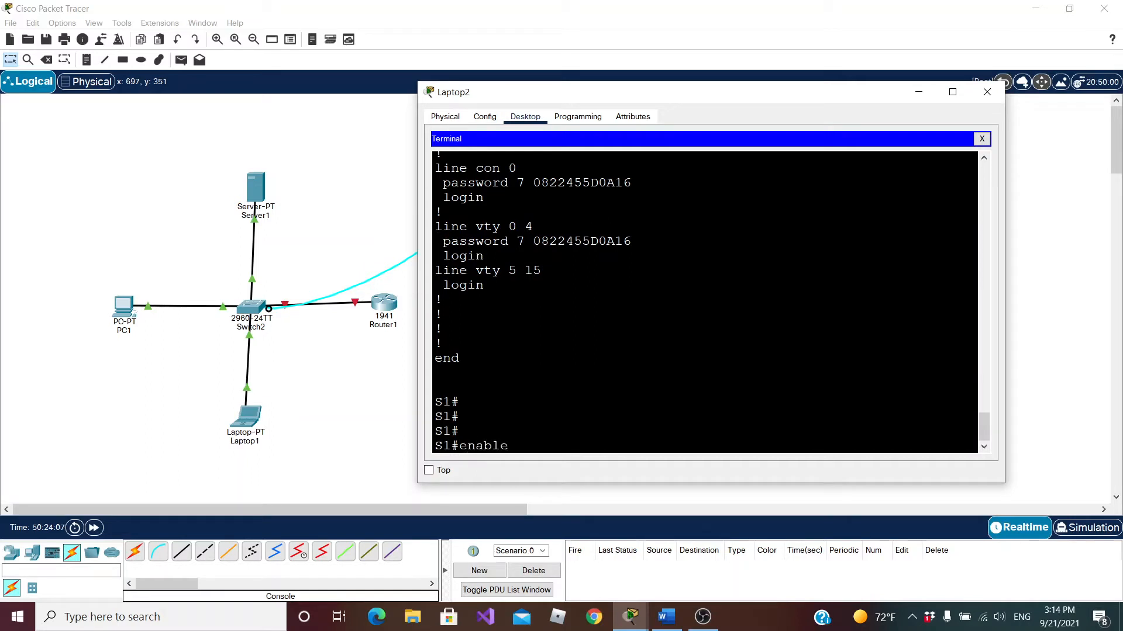
key(Return)
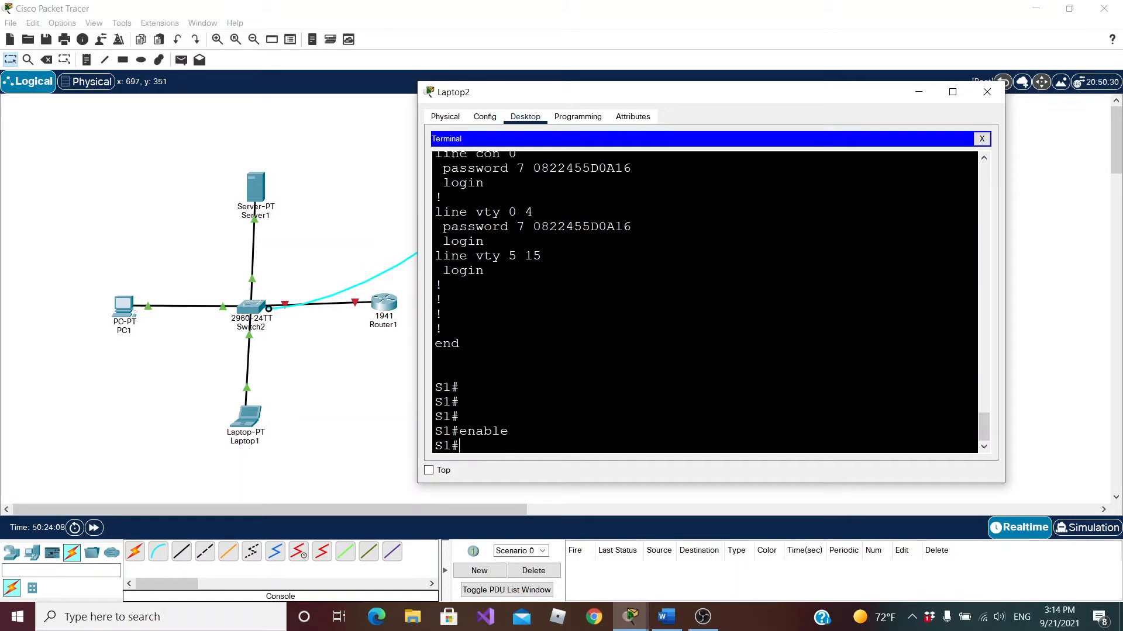
text(exit)
key(Return)
key(Return)
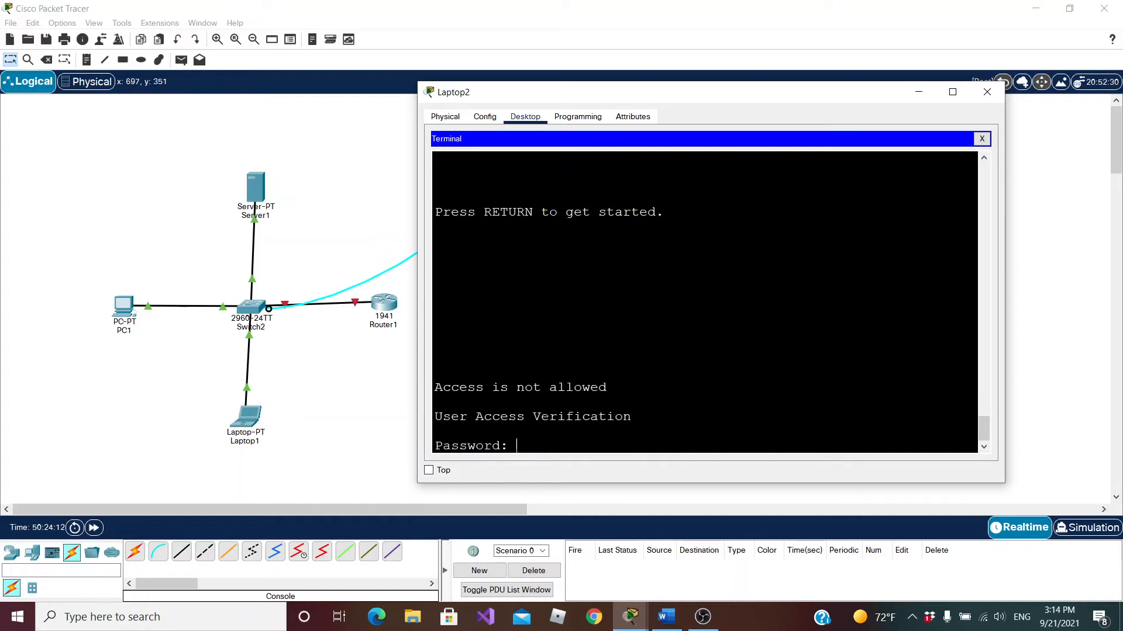
key(Return)
text(enable)
key(Return)
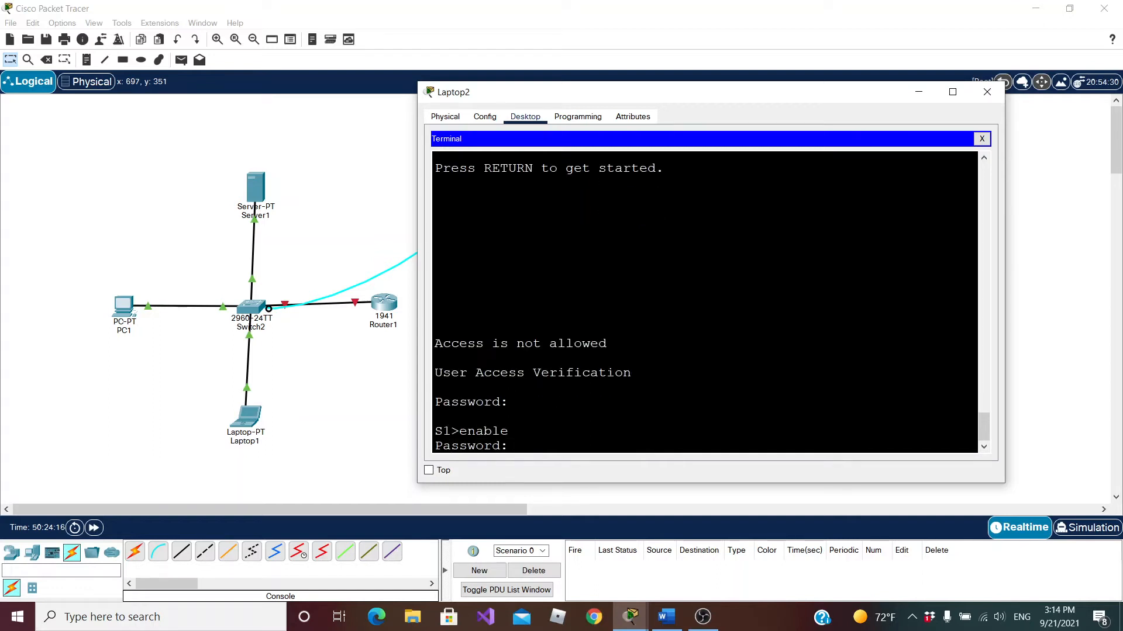
key(Return)
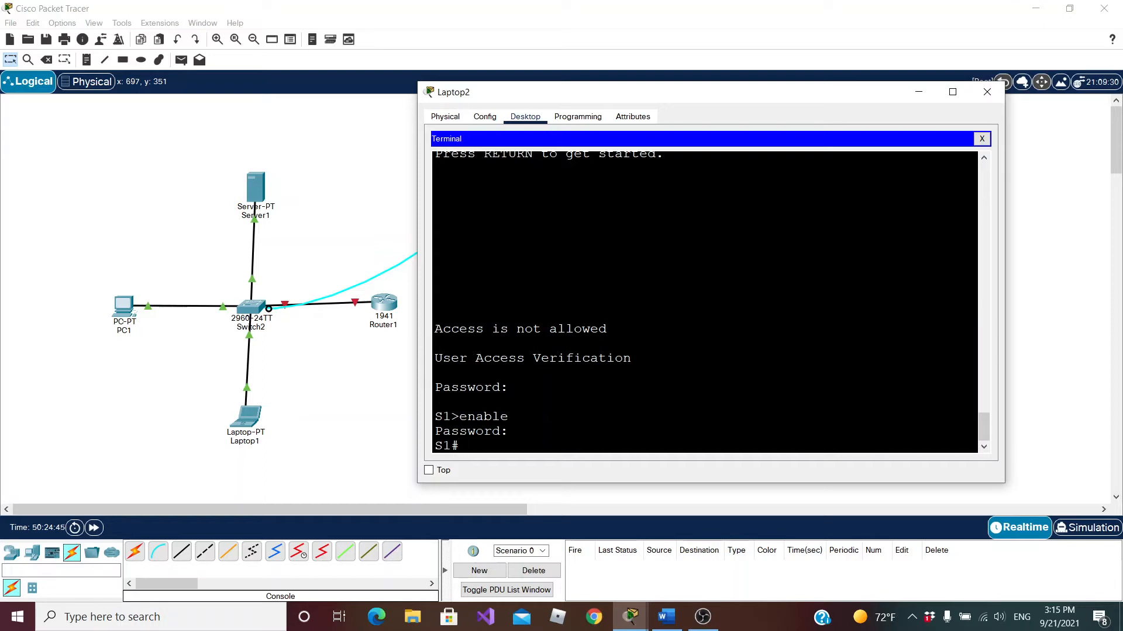
Run show ip int bri, widen the terminal window leftwards, and review the status of all switch interfaces
text(show runn)
key(BackSpace)
key(BackSpace)
key(BackSpace)
key(BackSpace)
text(ip int bri)
key(Return)
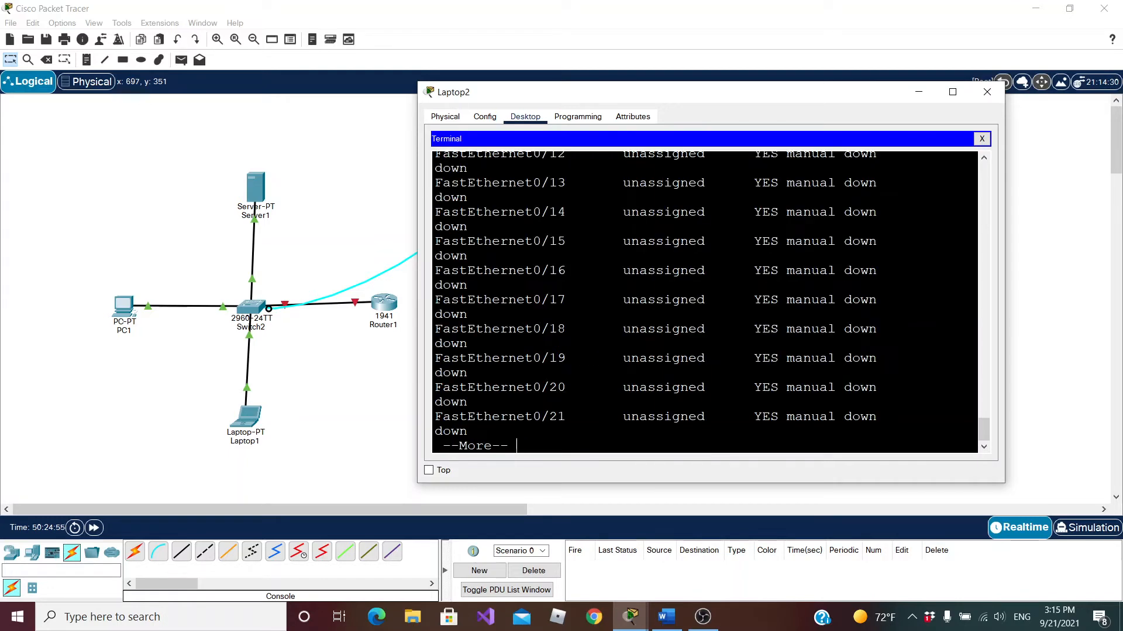
drag(418, 285, 131, 275)
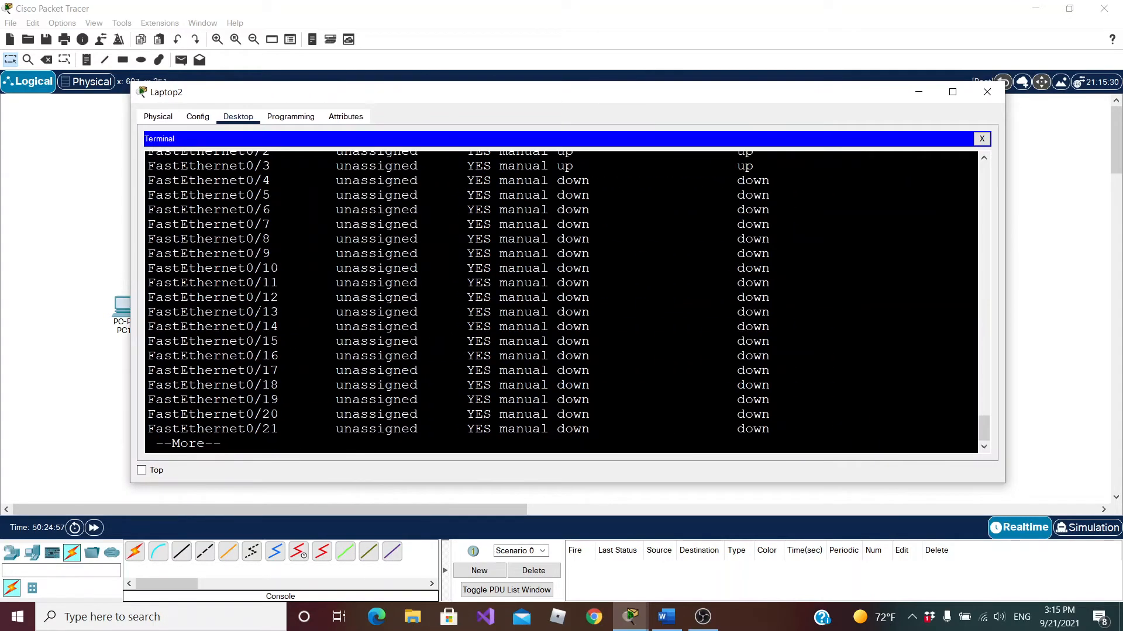
key(space)
scroll(259, 309, up, 6)
scroll(260, 310, down, 3)
scroll(259, 310, up, 3)
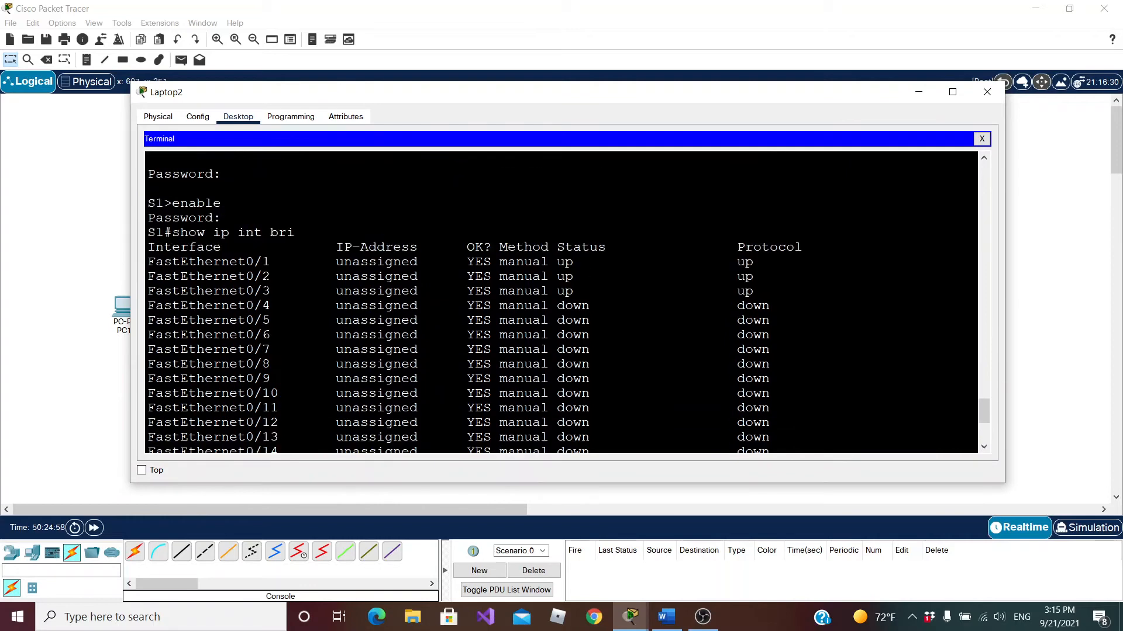
scroll(561, 303, down, 5)
scroll(561, 303, up, 6)
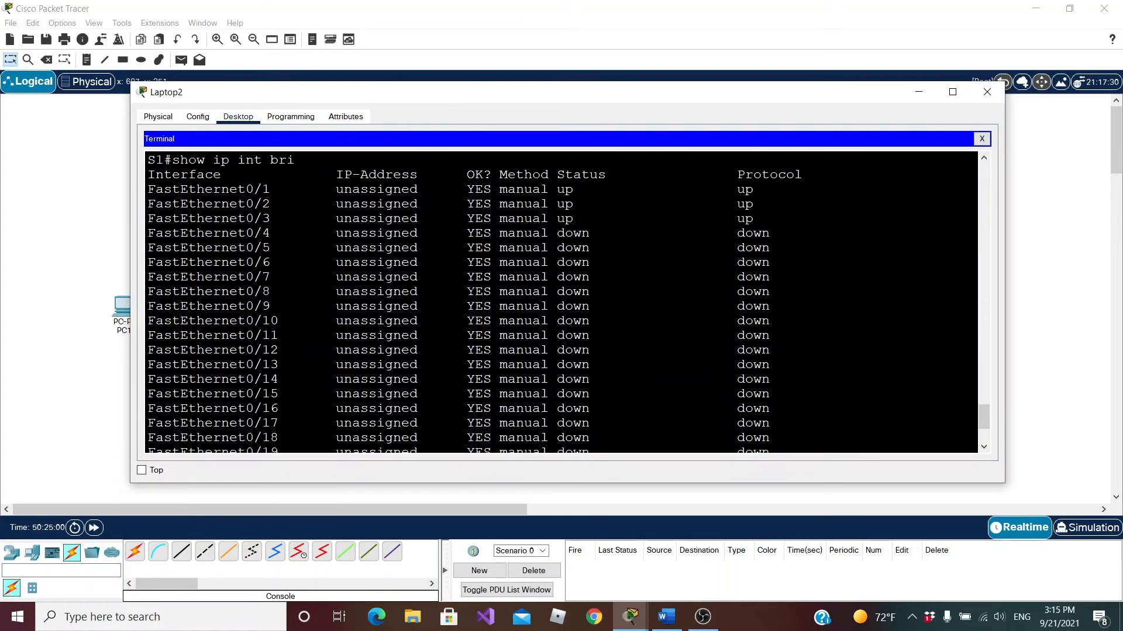
Close the Laptop2 window, view Switch2's physical device view, and close it again
click(987, 91)
click(252, 307)
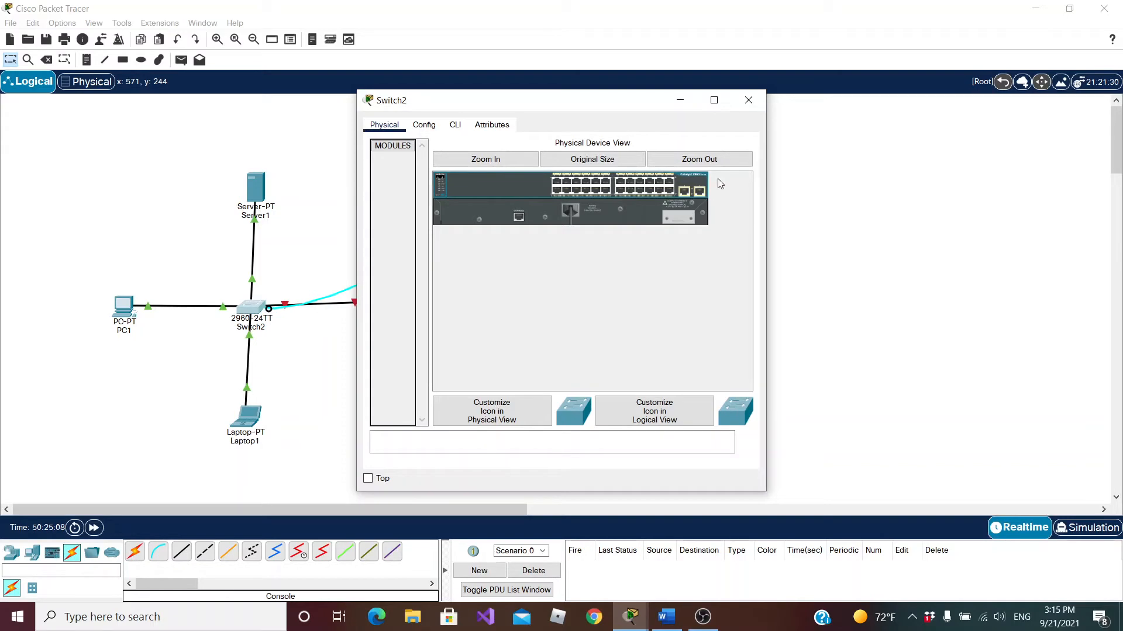
click(748, 100)
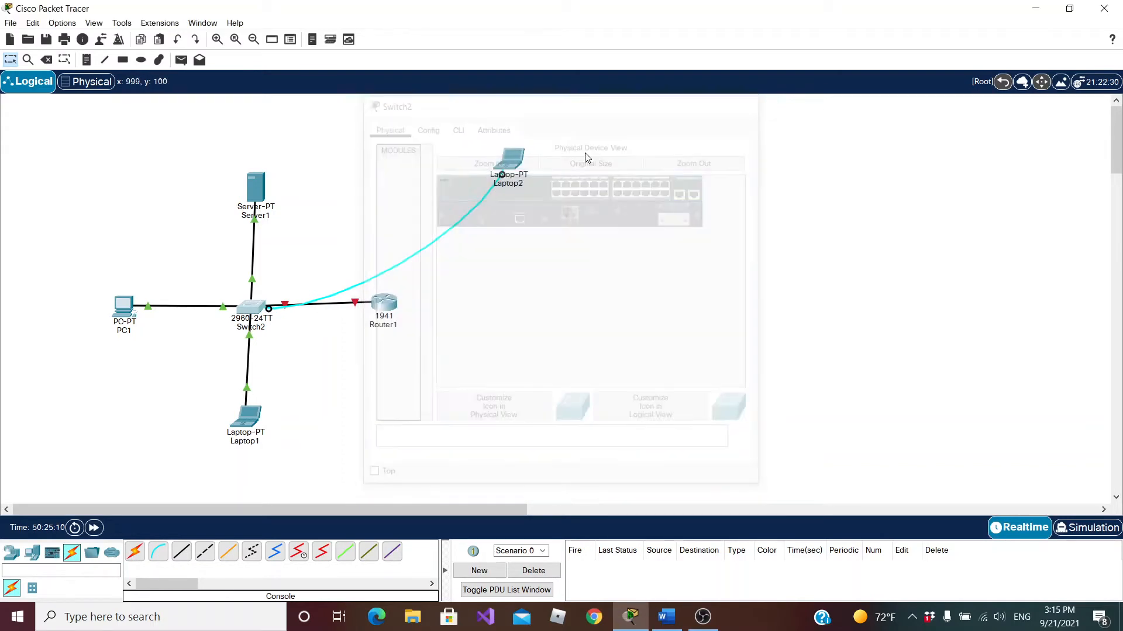
Reopen the Laptop2 terminal with the existing port settings, and widen its window on both sides
click(508, 159)
click(552, 178)
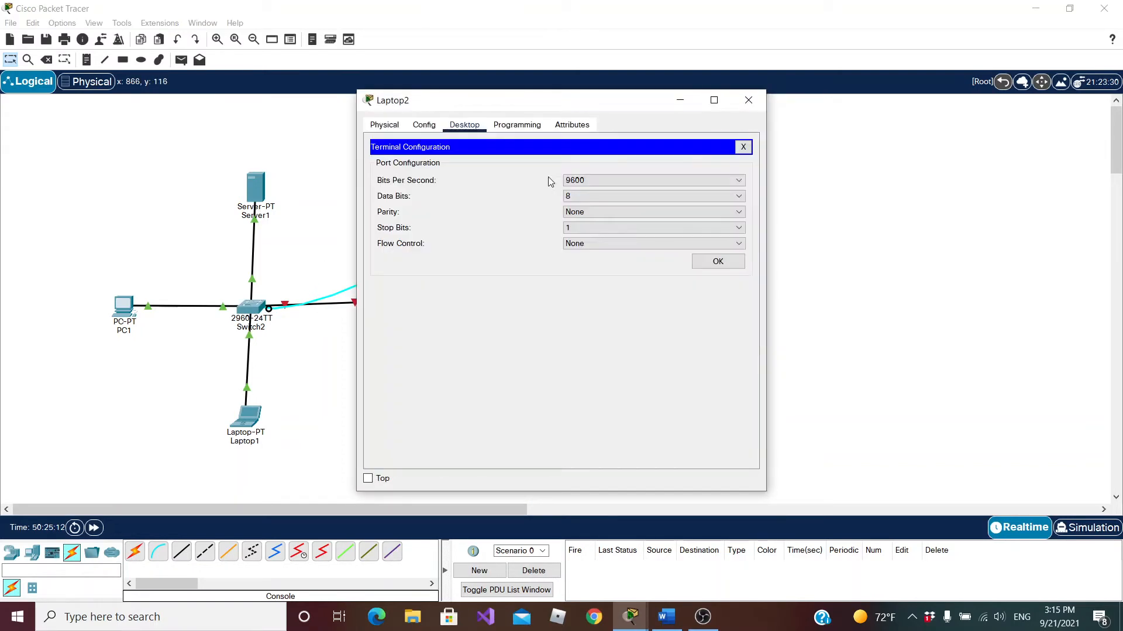
click(717, 261)
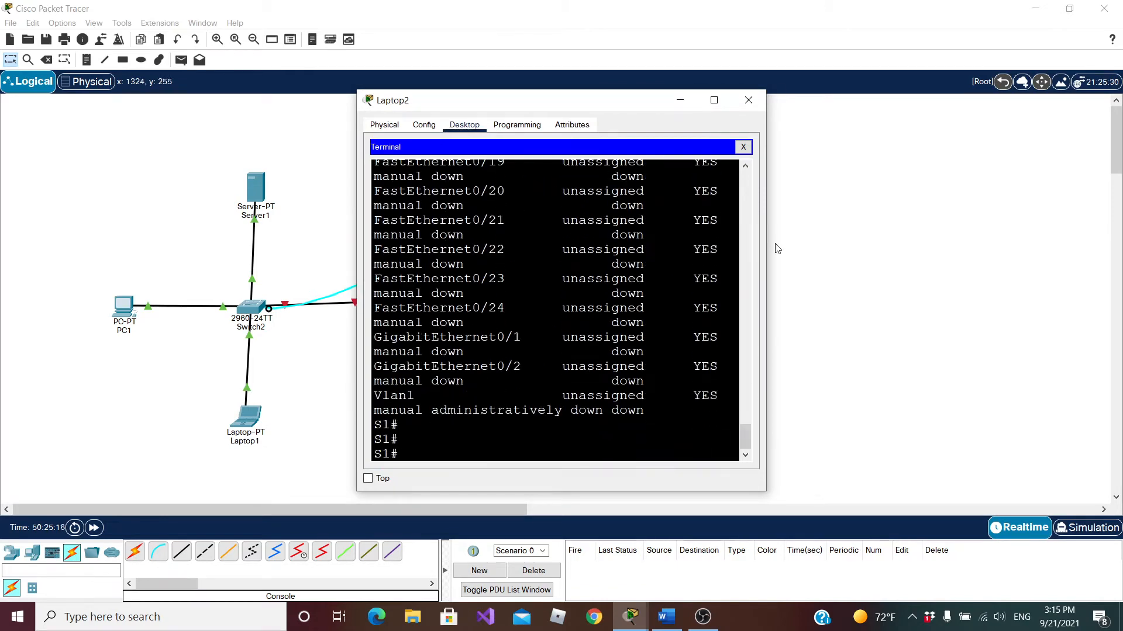
drag(767, 244, 1051, 246)
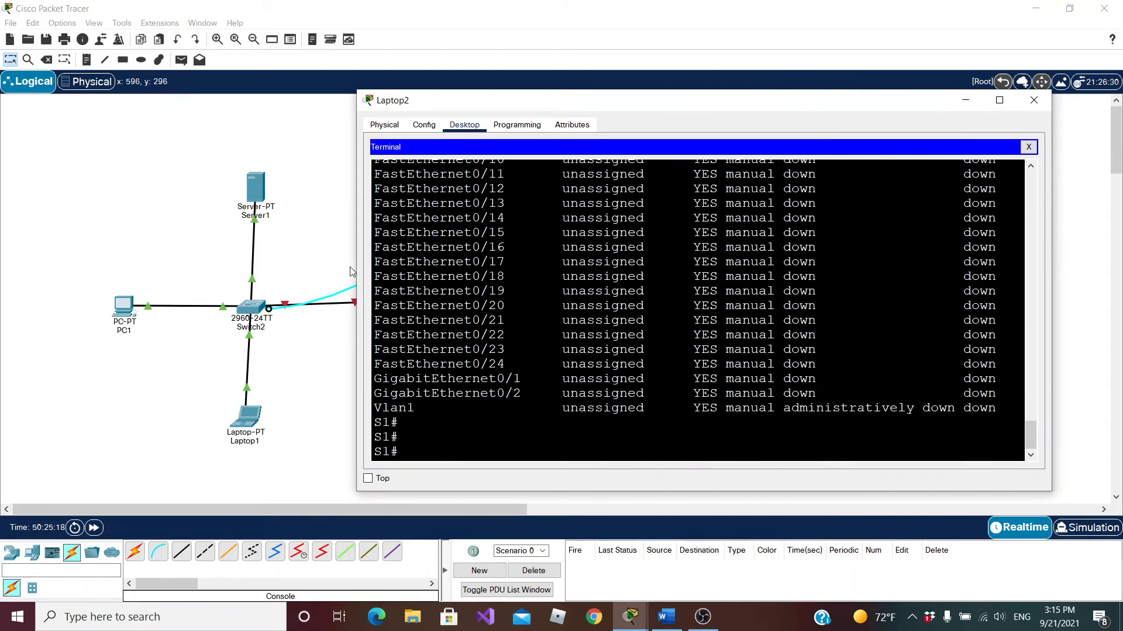
drag(353, 266, 140, 266)
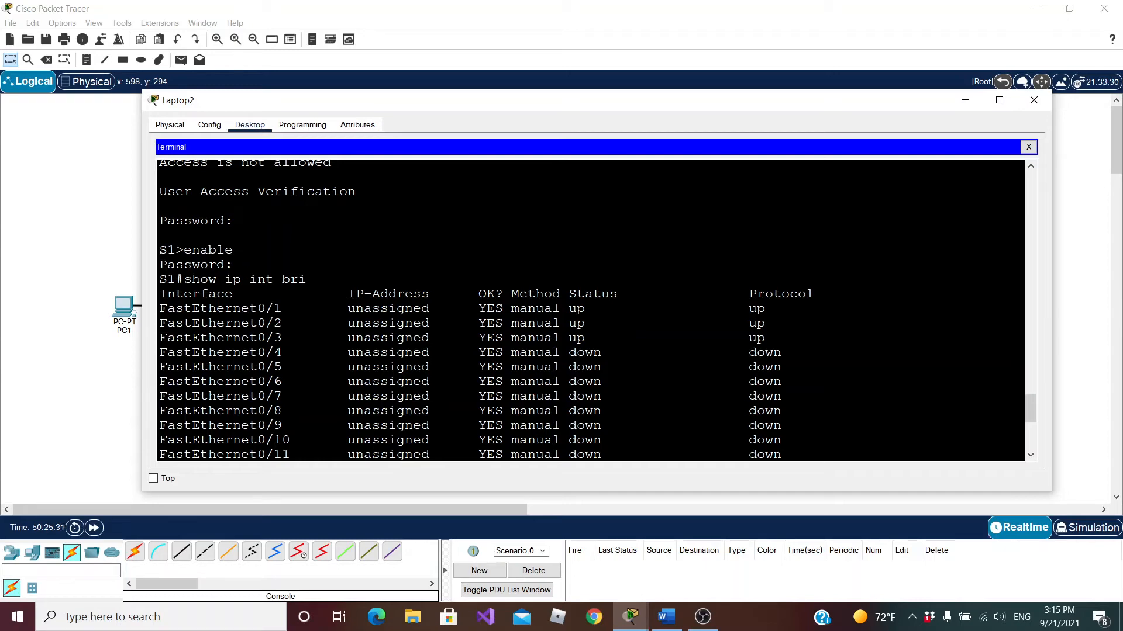
Examine the interface list down to the Vlan1 row, highlight Vlan1, and move the terminal window aside to uncover the topology
scroll(576, 349, down, 8)
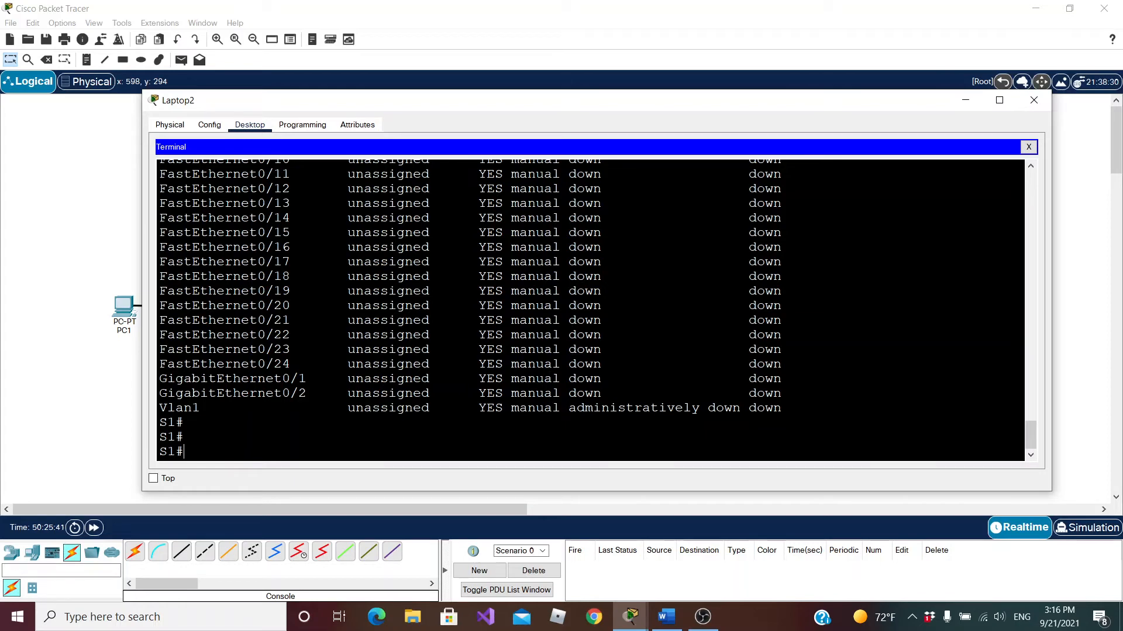
drag(201, 408, 155, 413)
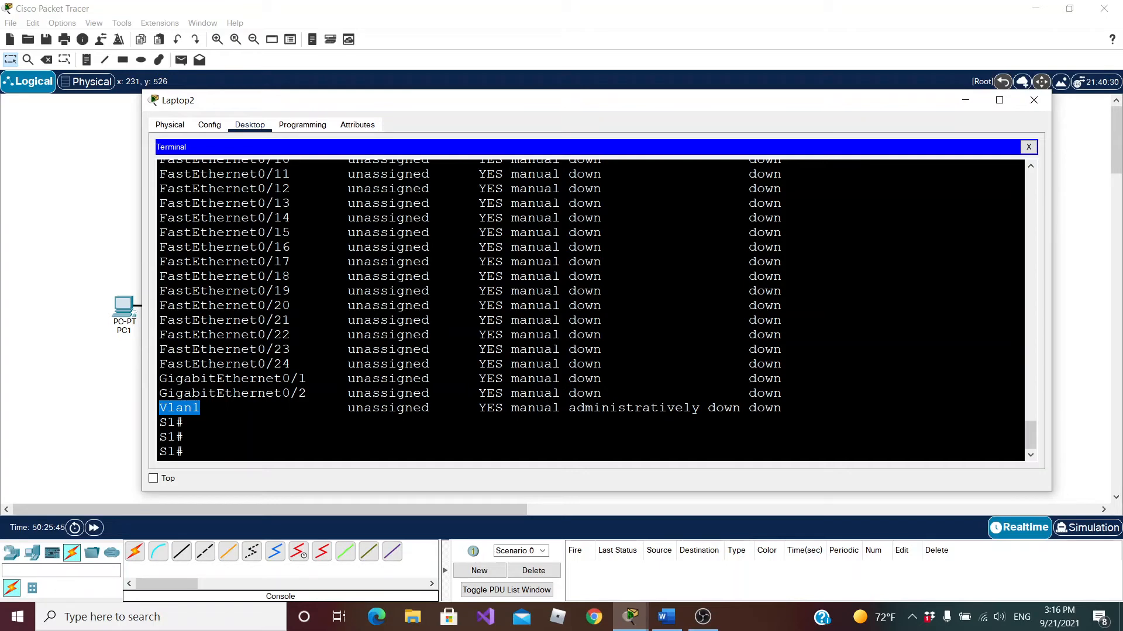
click(201, 408)
scroll(297, 393, up, 14)
scroll(297, 393, down, 11)
scroll(591, 310, down, 3)
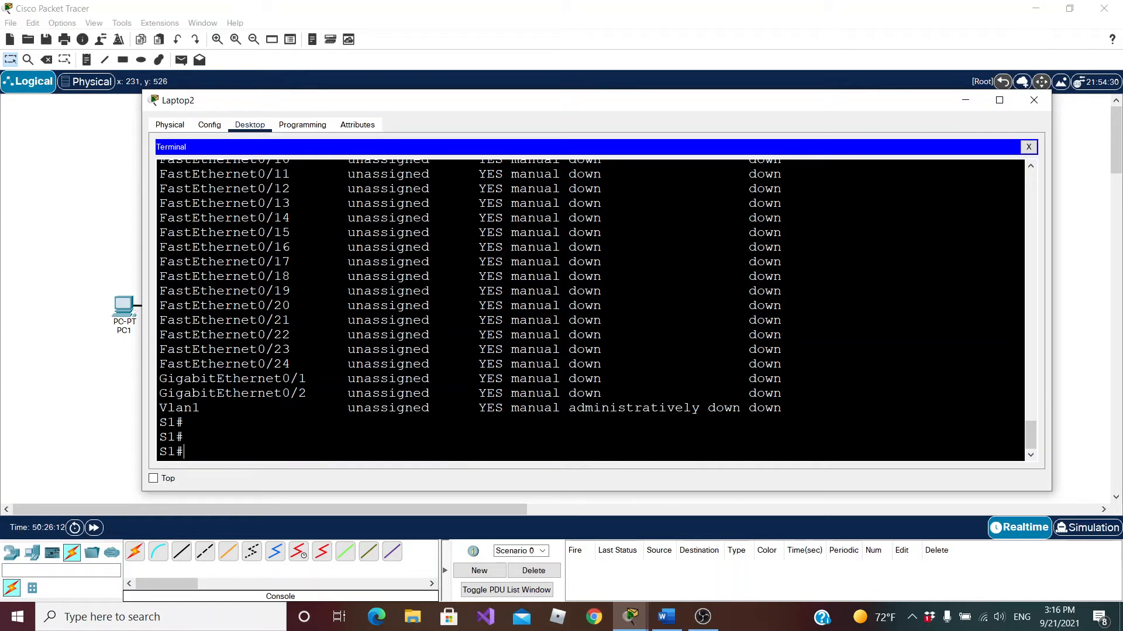
drag(208, 407, 158, 407)
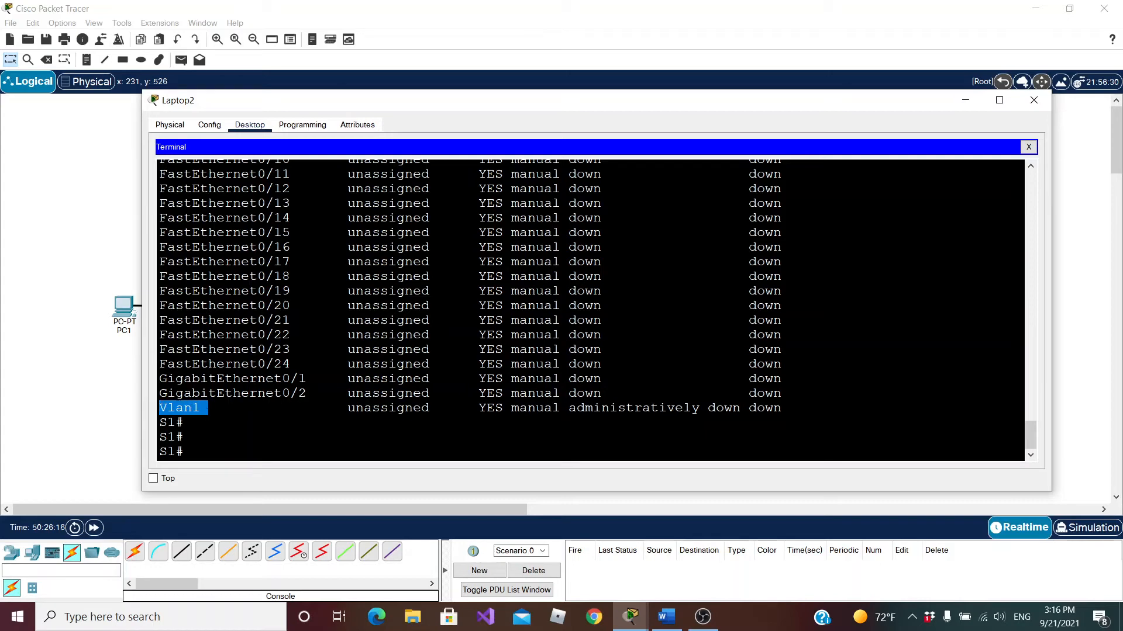
click(208, 409)
drag(442, 115, 729, 113)
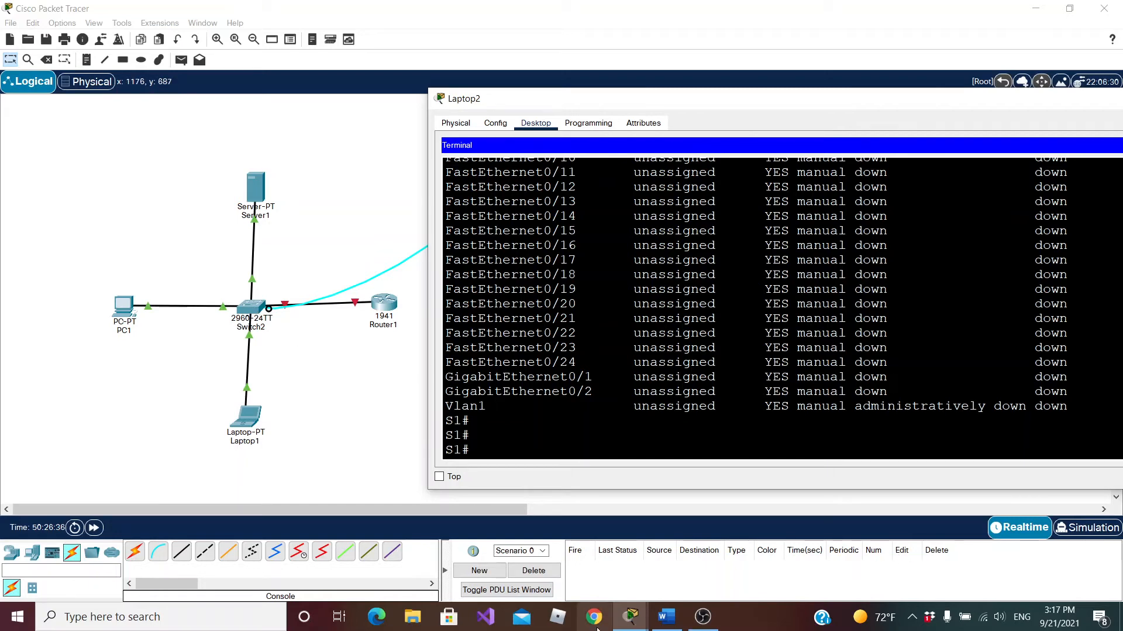
Switch to tables.docx in Word, check the S1 row of the IPv4 address table, and return to Packet Tracer
click(675, 623)
scroll(365, 373, down, 4)
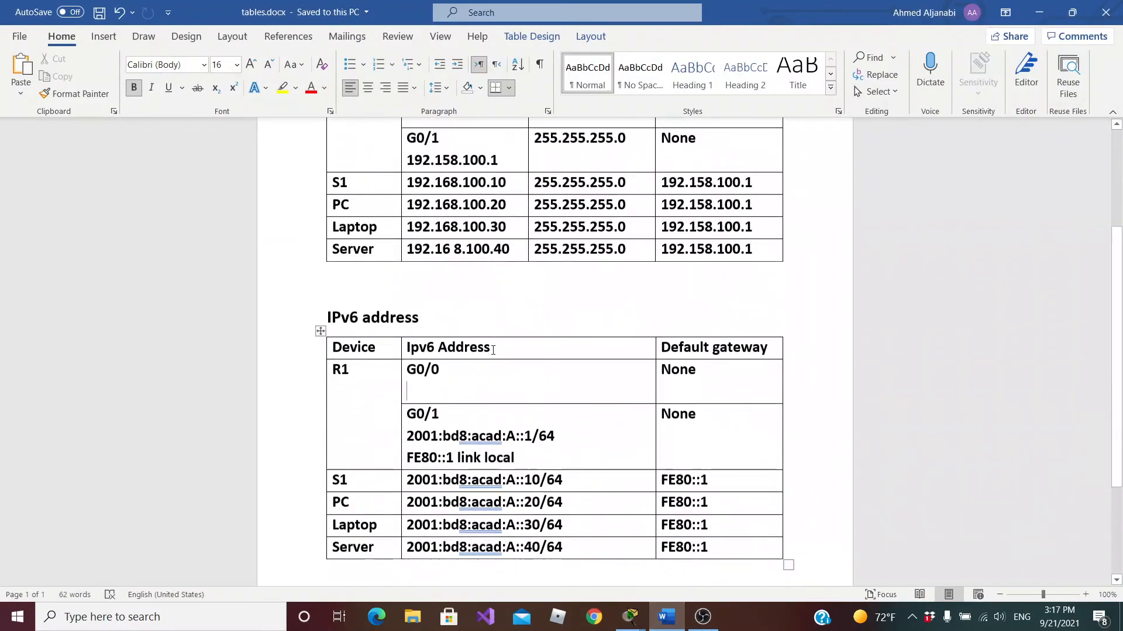
scroll(365, 373, up, 3)
click(360, 215)
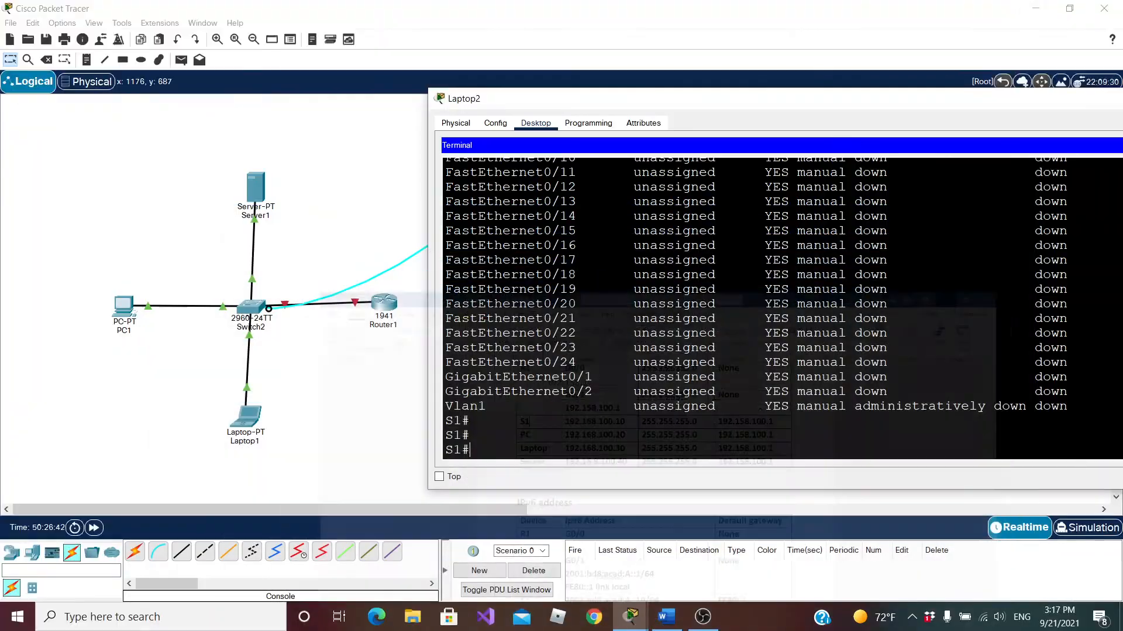
click(1039, 18)
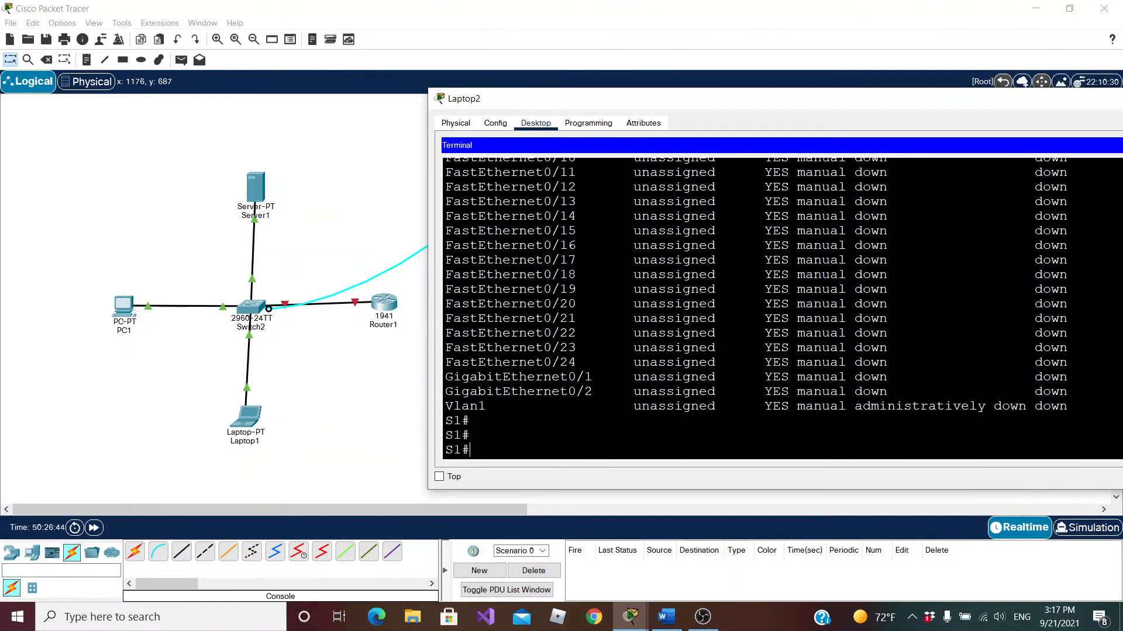
Enter global configuration mode with conf term, open interface vlan1, and begin an ip address command
text(conf term)
key(Return)
text(int vlan1)
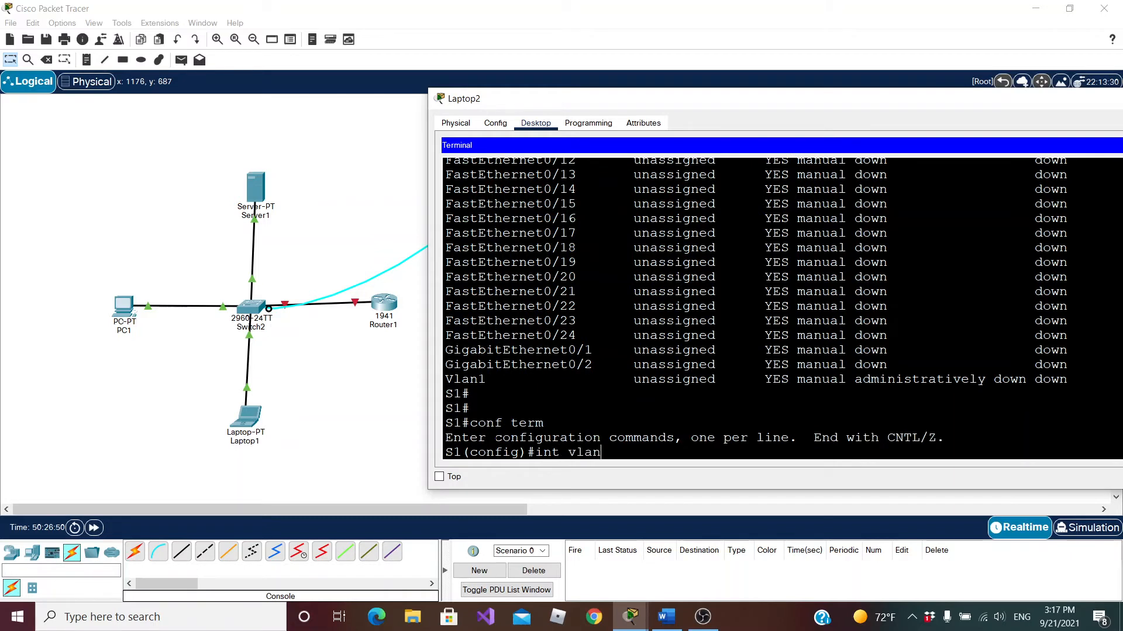
key(Return)
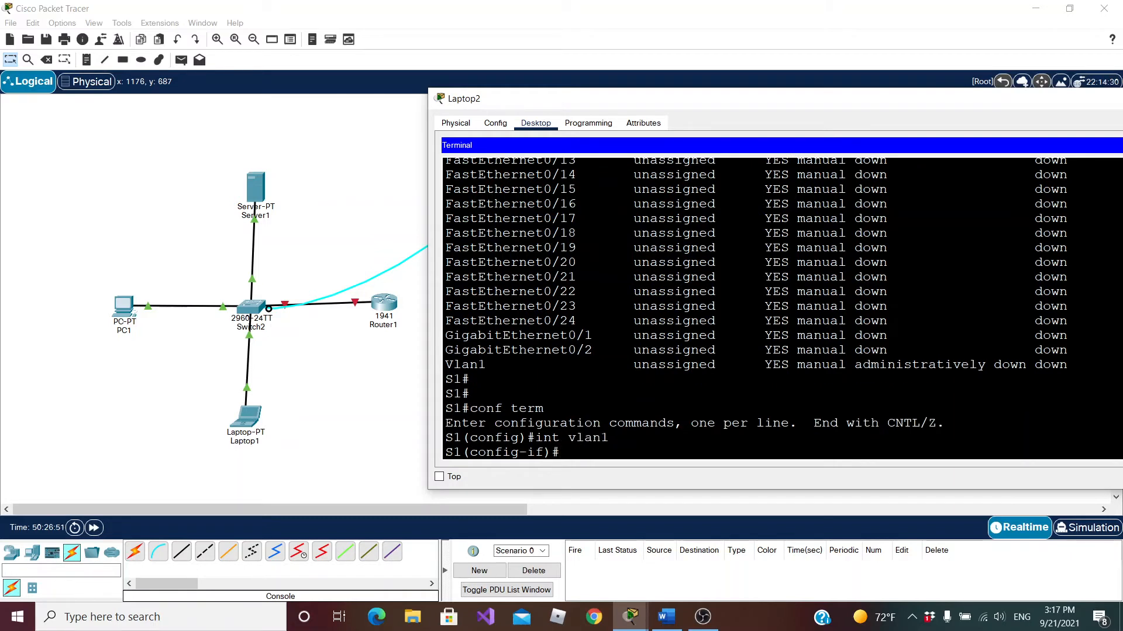
text(ip addre)
key(Tab)
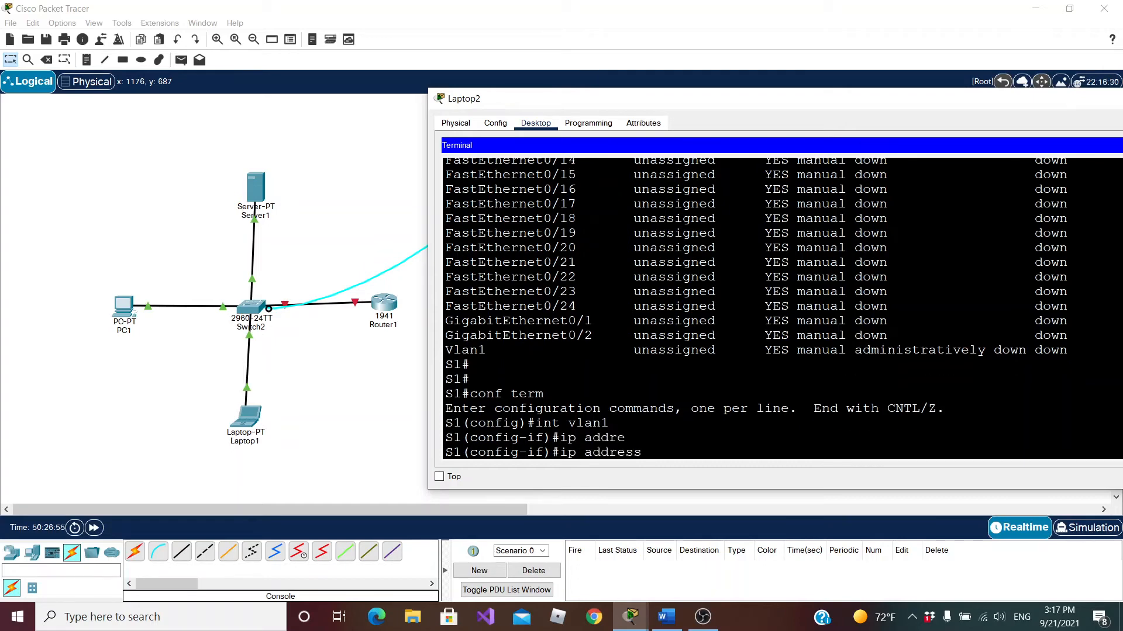
Switch to tables.docx in Word, copy S1's IPv4 address 192.168.100.10, and return to the terminal in Packet Tracer
click(667, 617)
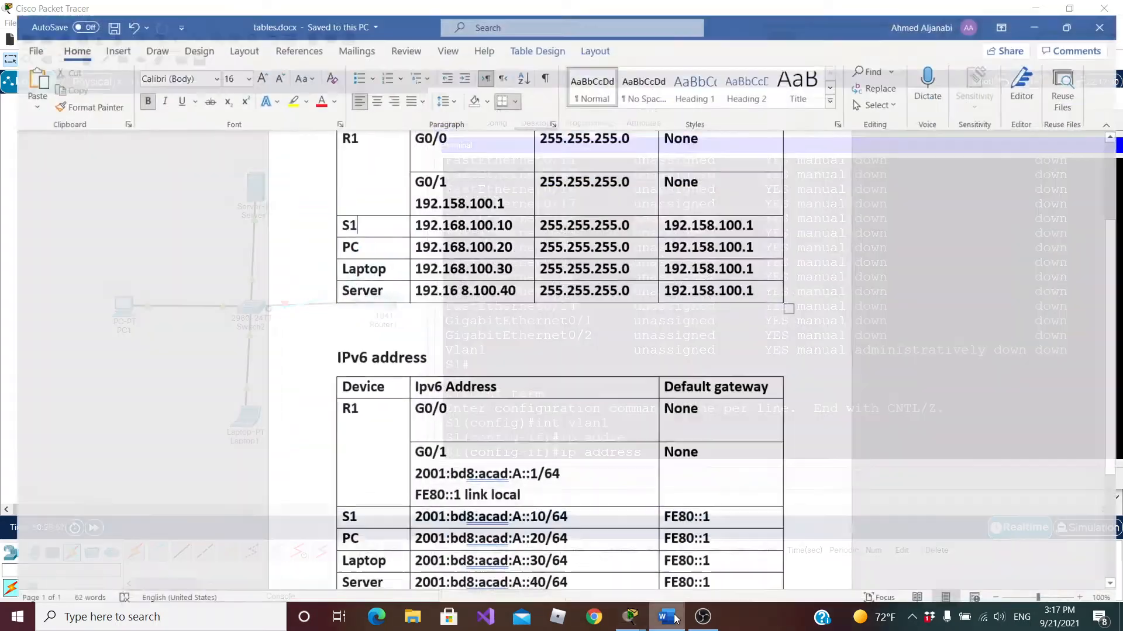
double_click(464, 215)
right_click(489, 216)
click(501, 246)
right_click(491, 217)
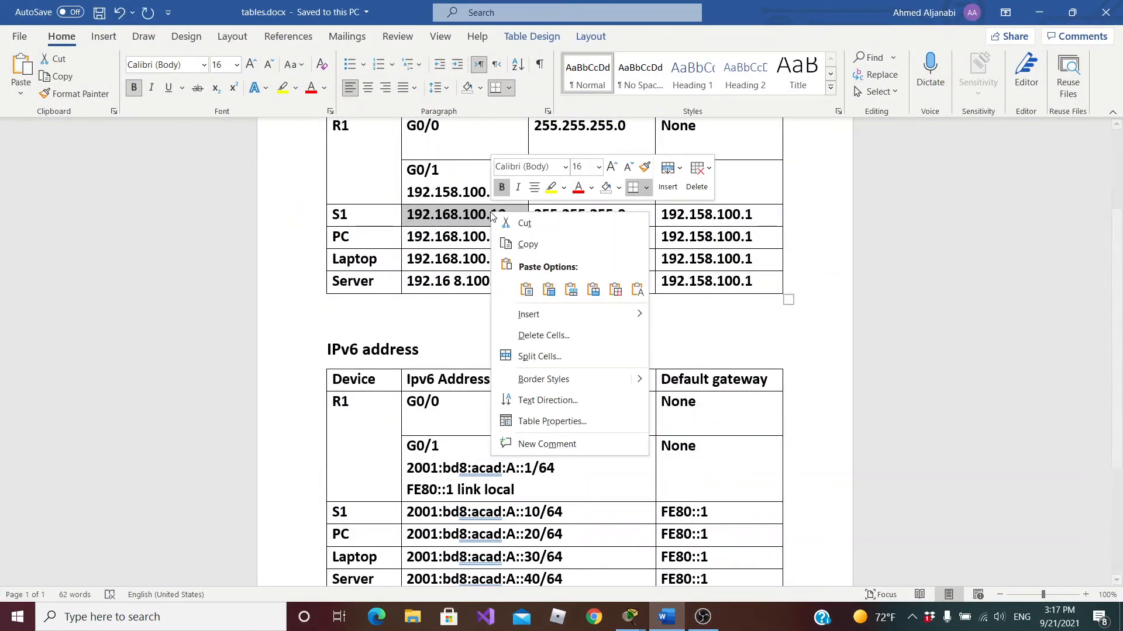
click(523, 244)
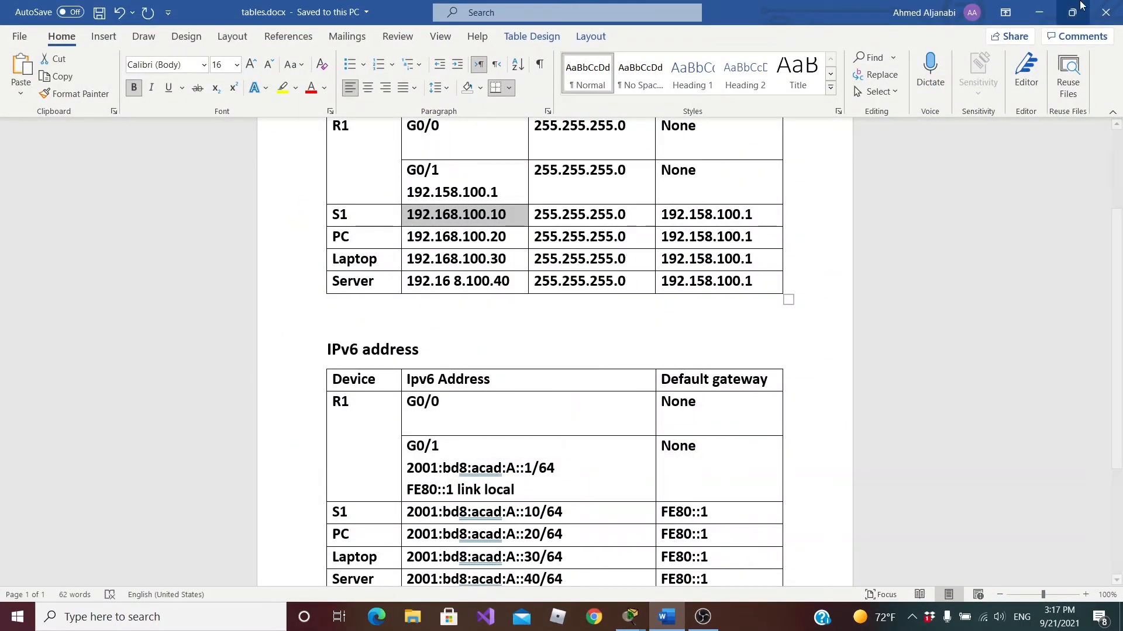
click(1039, 15)
Complete the ip address command for vlan1 with the copied 192.168.100.10 and mask 255.255.255.0, and run it
right_click(705, 450)
click(720, 468)
text(255.255.255.0)
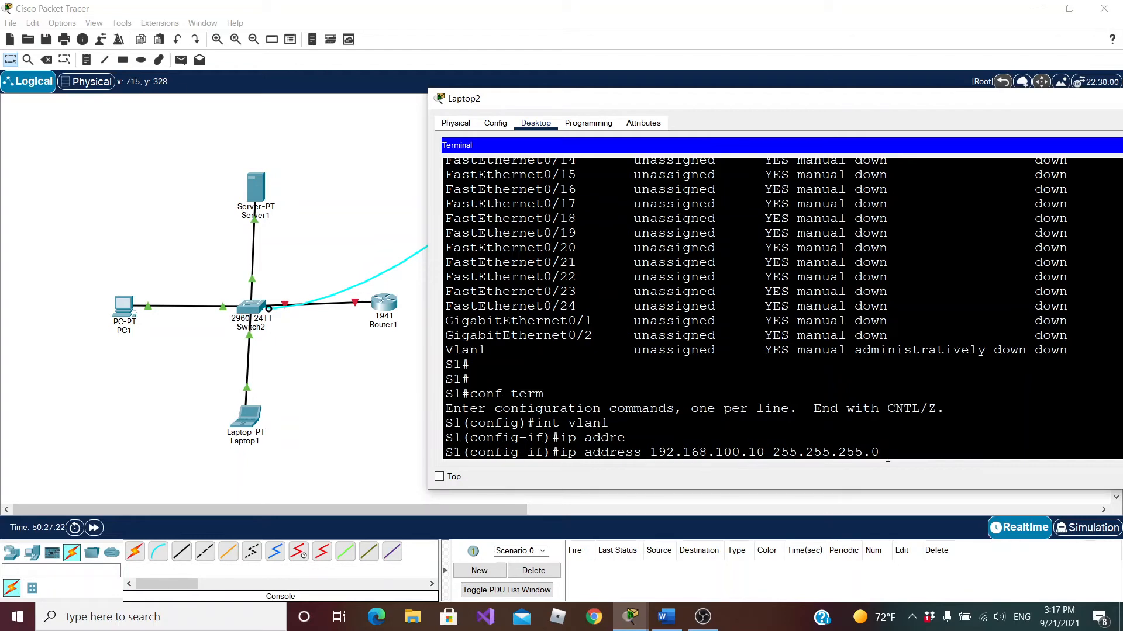
key(Return)
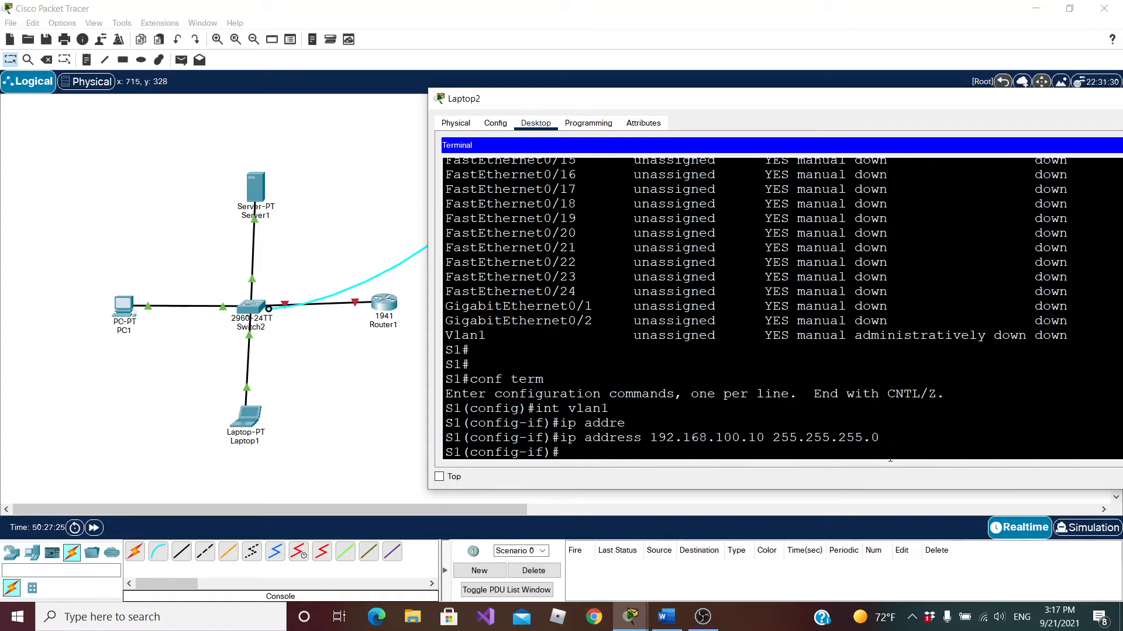
Enable the vlan1 interface with no shutdown and exit back to privileged EXEC mode
text(no sh)
key(Tab)
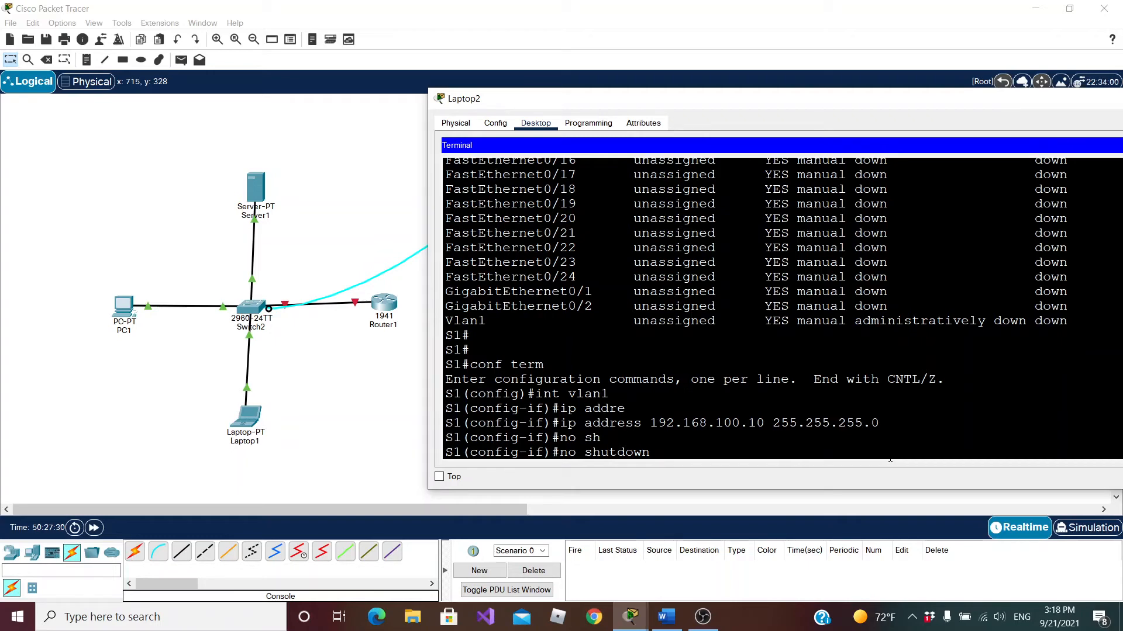
key(Return)
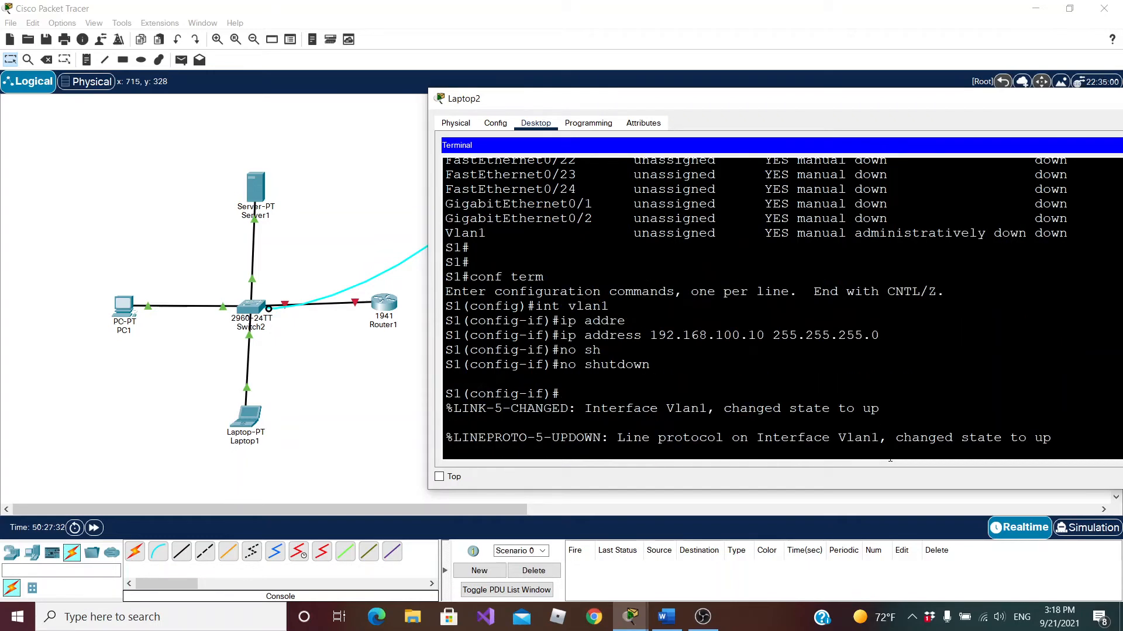
key(Return)
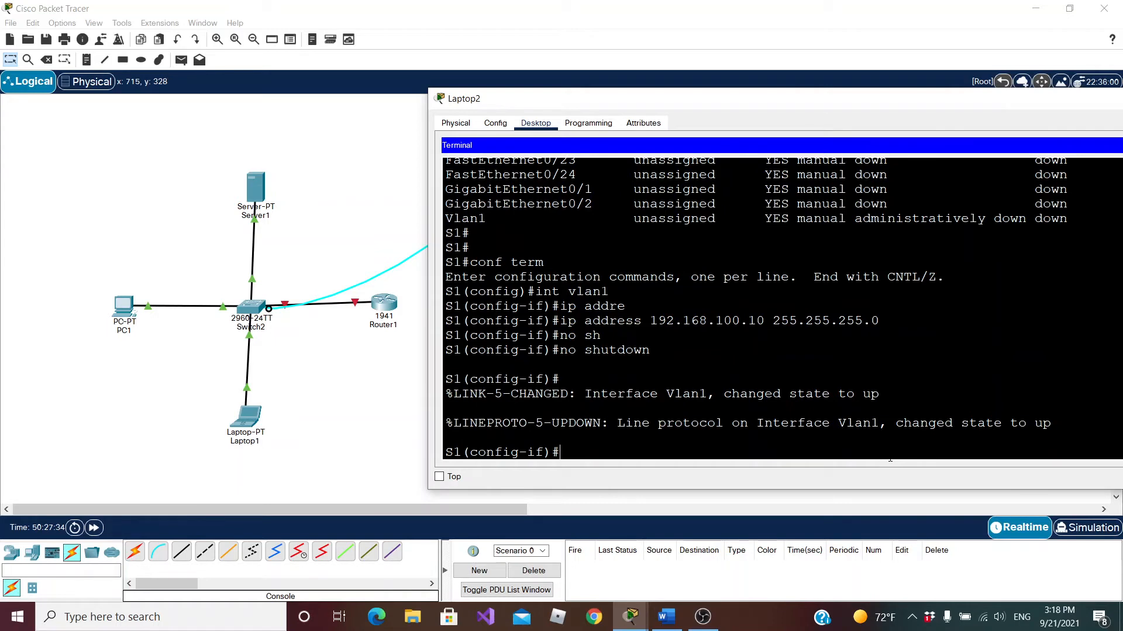
text(exit)
key(Return)
key(Return)
text(exit)
key(Return)
Run show ip int bri and page through to the Vlan1 entry at the end of the interface list
key(Up)
key(Up)
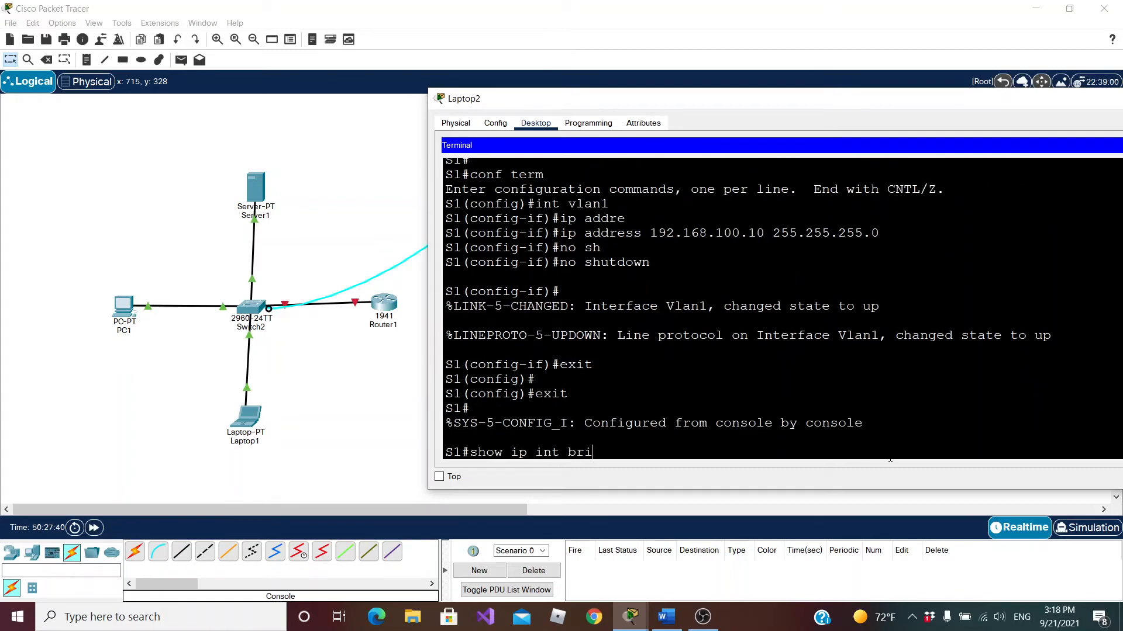
key(Return)
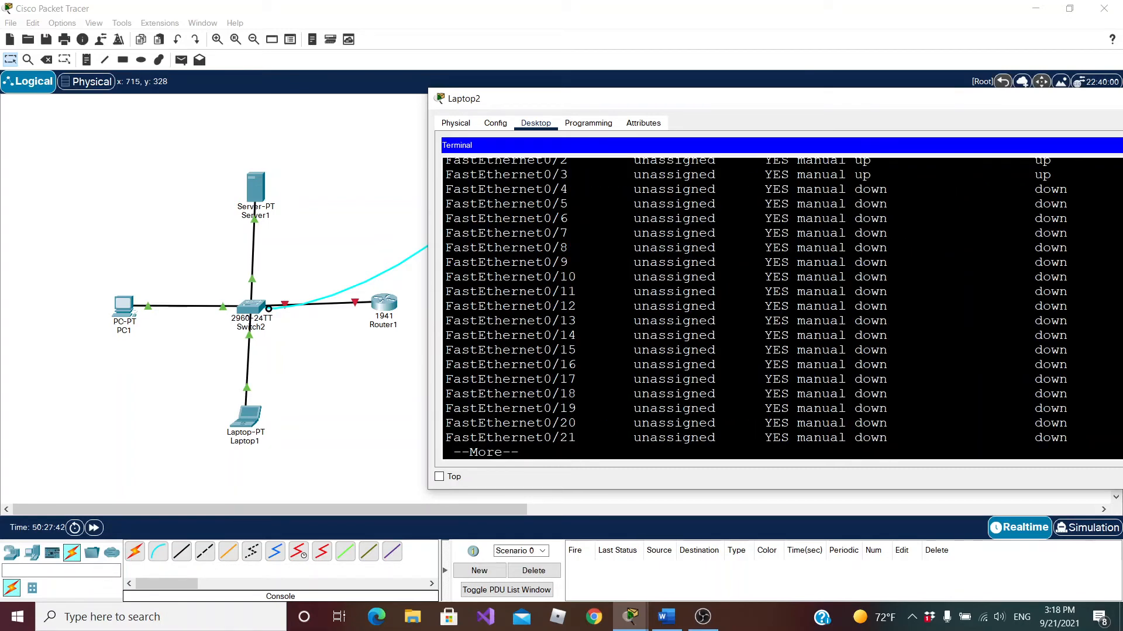
key(space)
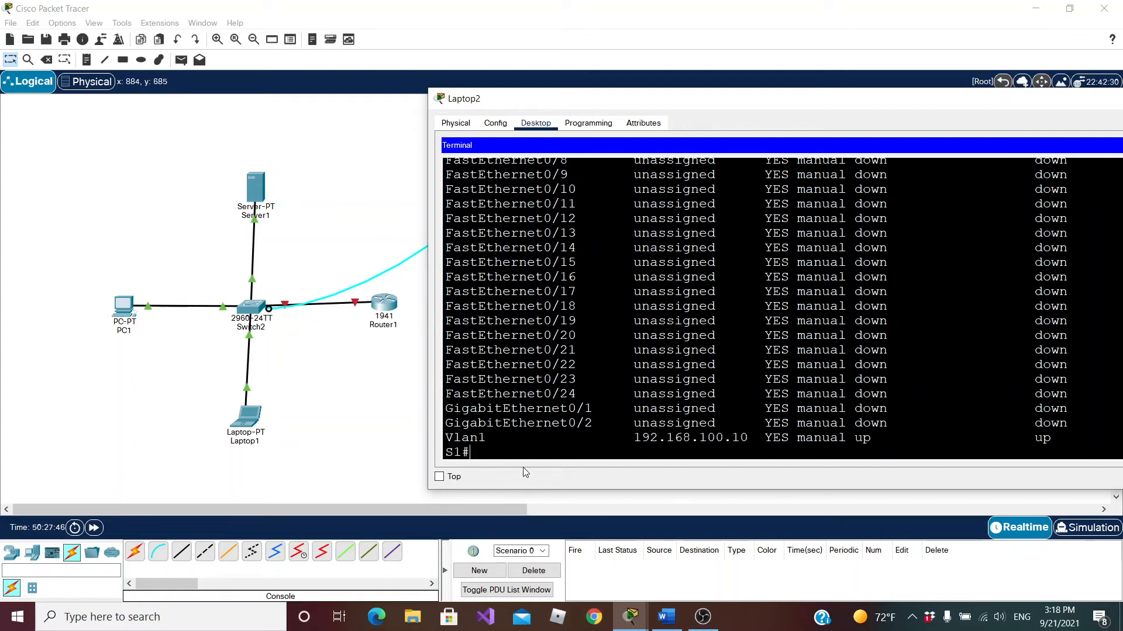
Enter global configuration mode with conf term and begin an ip default-gateway command
click(475, 453)
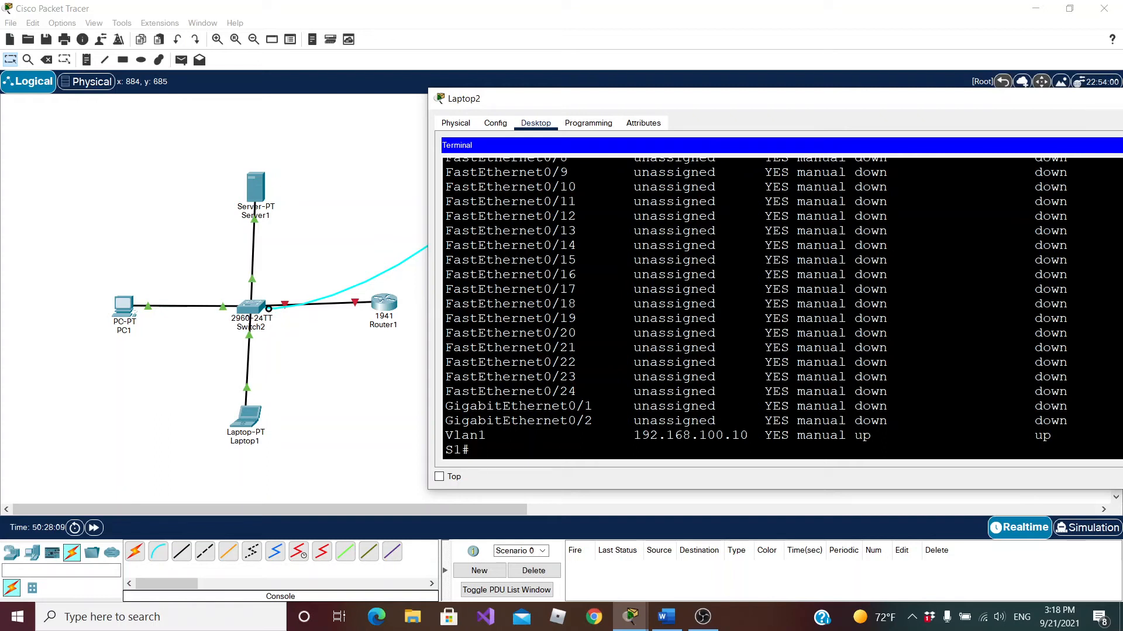
text(conf term)
key(Return)
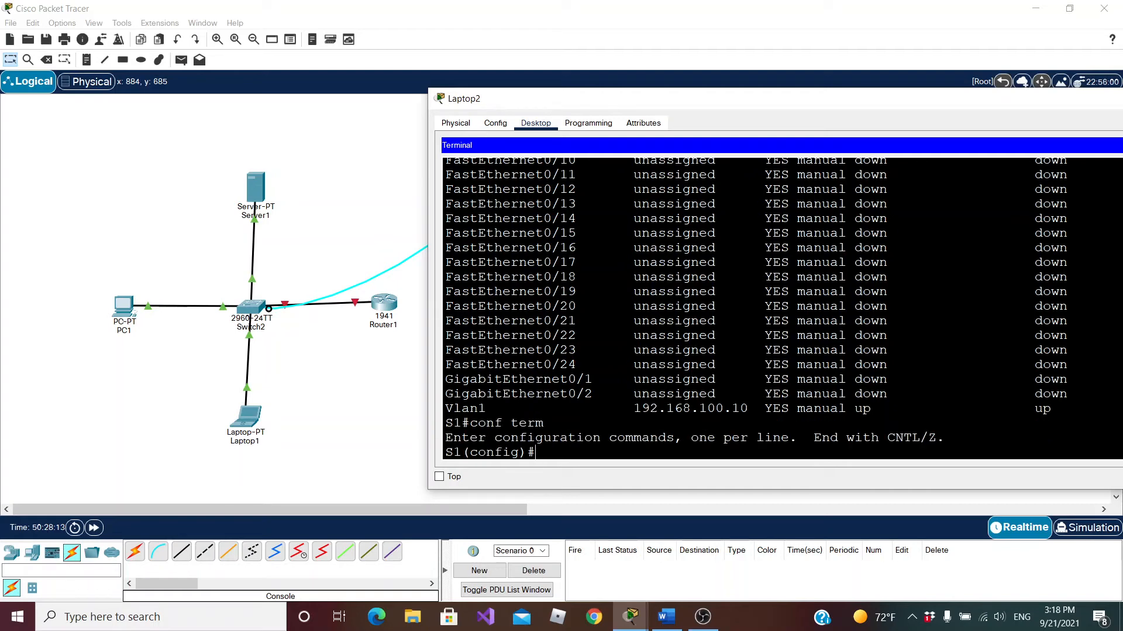
text(ip def)
key(Tab)
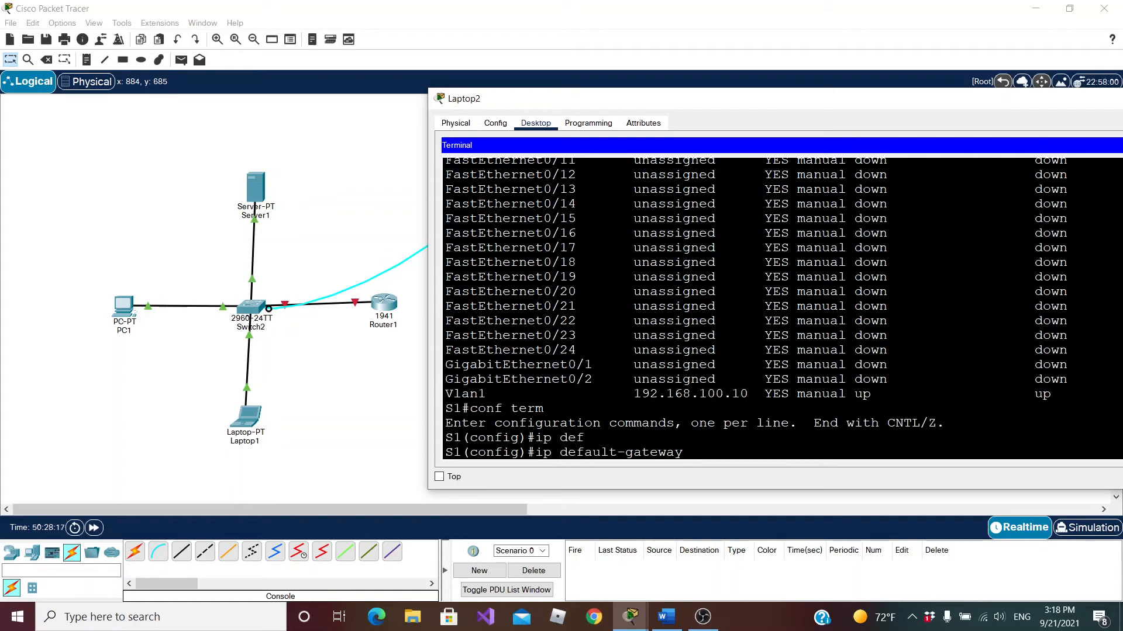
Switch to tables.docx in Word, copy S1's IPv4 default gateway 192.158.100.1, and return to the terminal in Packet Tracer
click(666, 617)
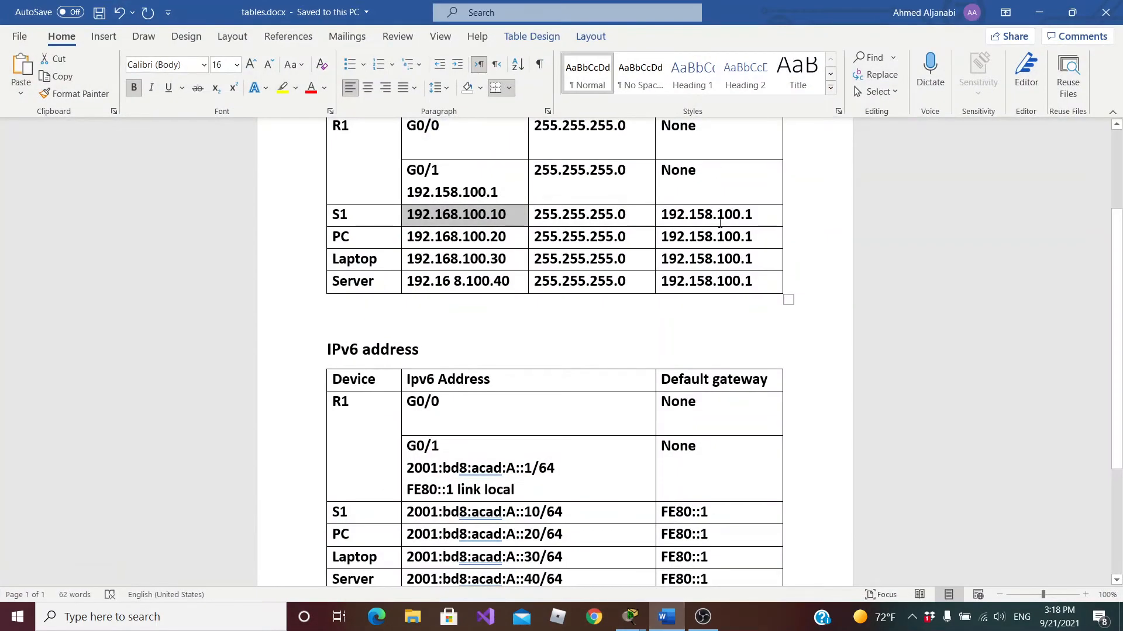
drag(753, 215, 660, 214)
right_click(681, 213)
click(720, 251)
click(1039, 13)
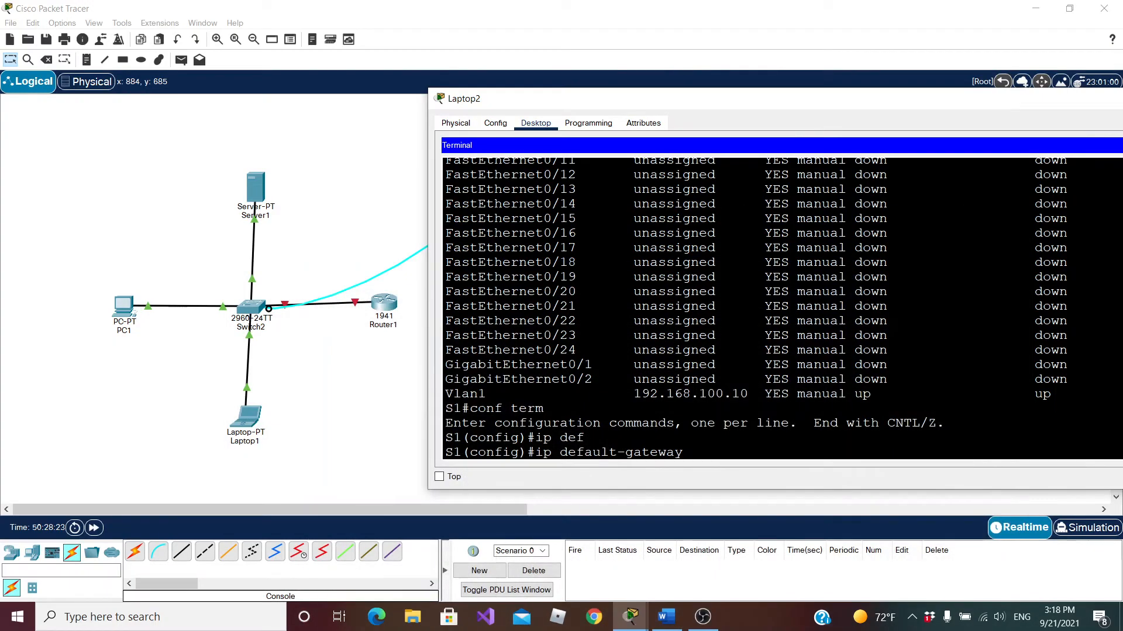
Complete the ip default-gateway command with the copied address 192.158.100.1 and run it
right_click(703, 458)
click(731, 479)
key(Return)
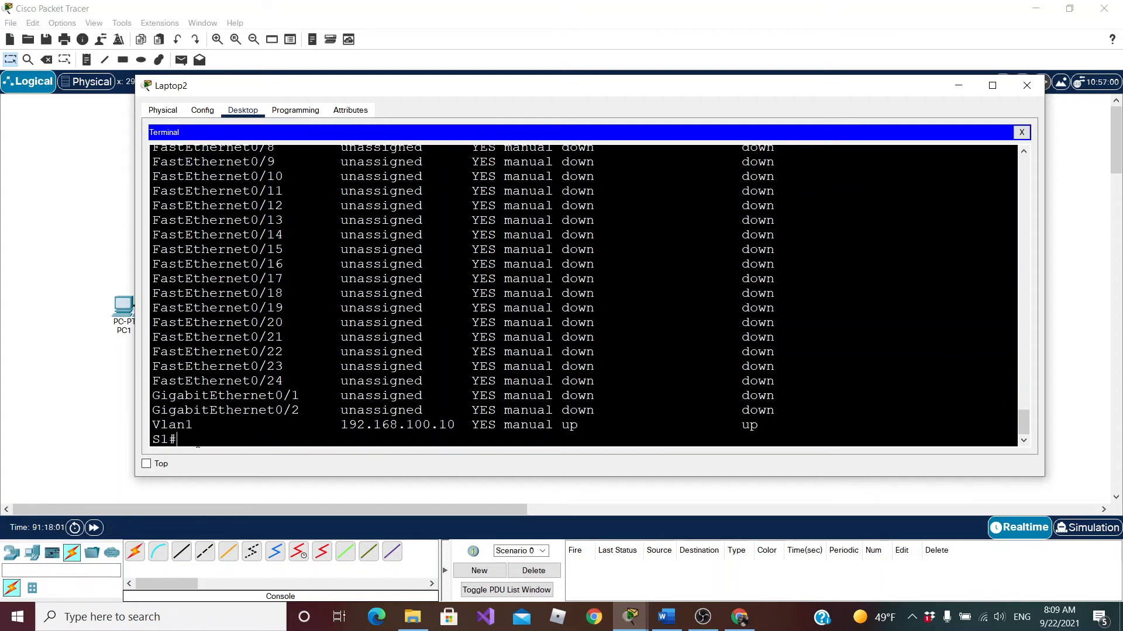
Enter global configuration mode with conf term and begin an sdm prefer command
text(conf term)
key(Return)
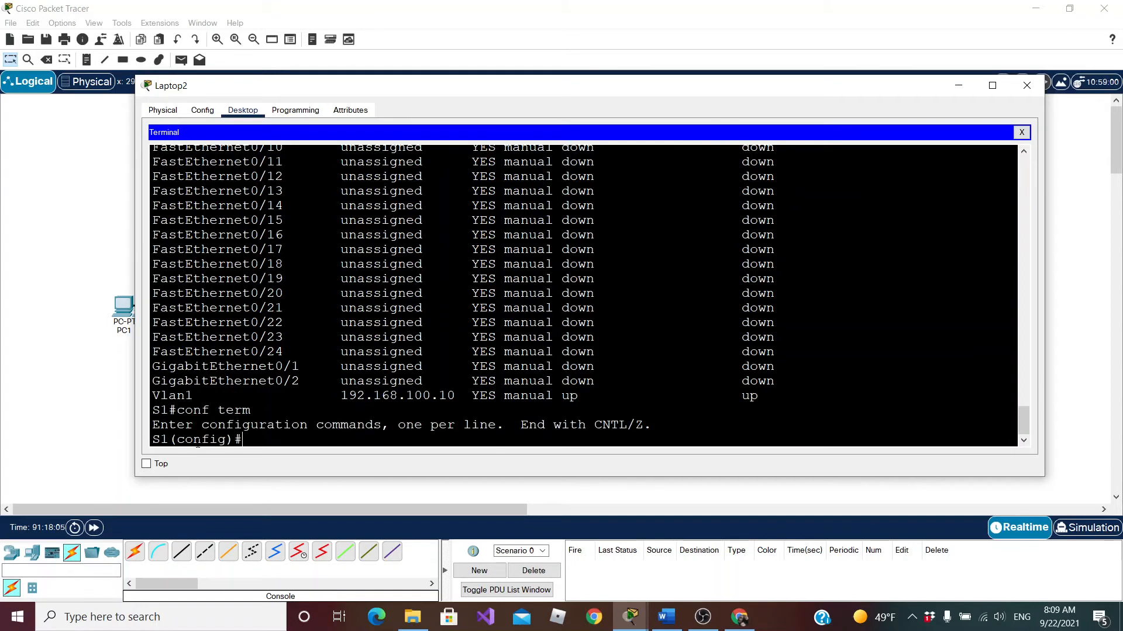
text(sdm pe)
text(rf)
key(Tab)
key(BackSpace)
key(BackSpace)
key(BackSpace)
key(BackSpace)
text(p)
key(Tab)
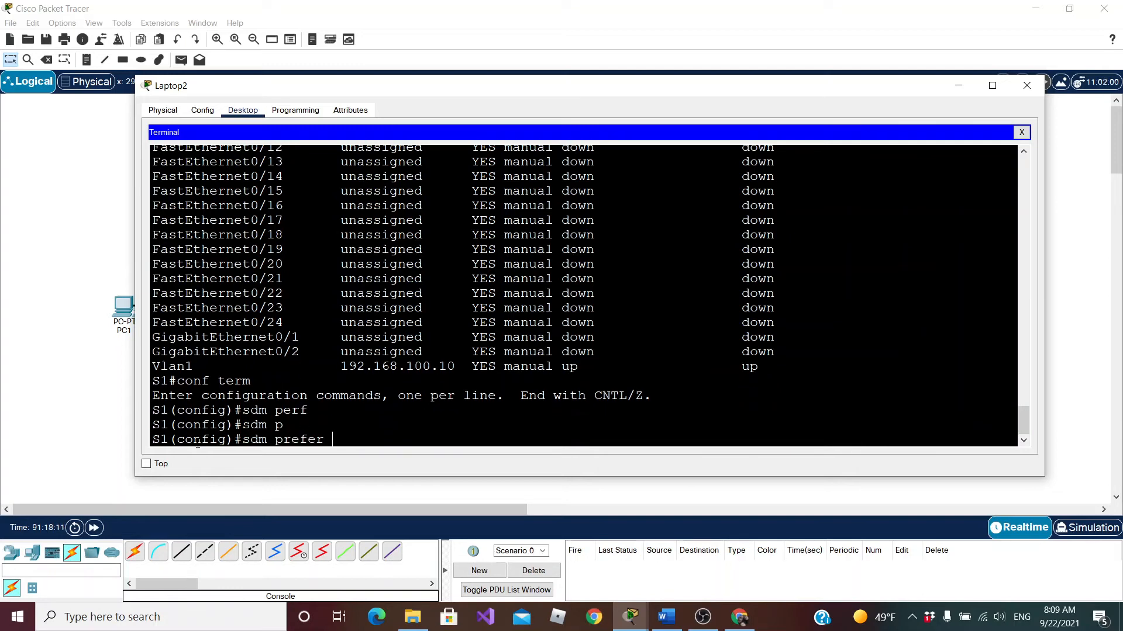
Complete the sdm prefer command with the dual-ipv4-and-ipv6 default template and run it
text(du)
key(Tab)
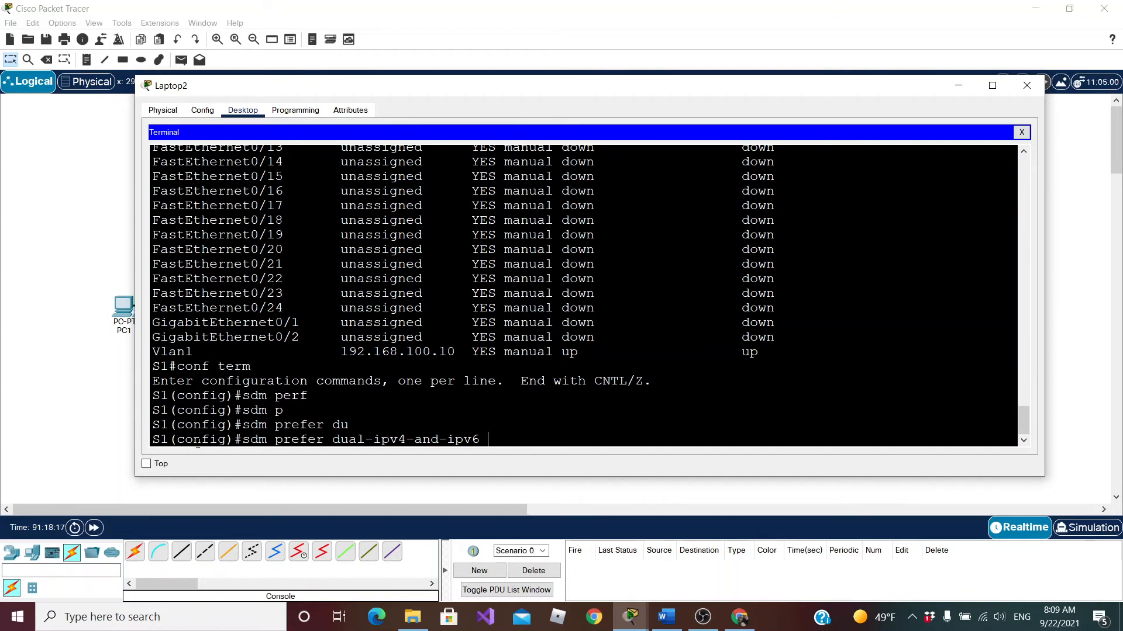
key(Return)
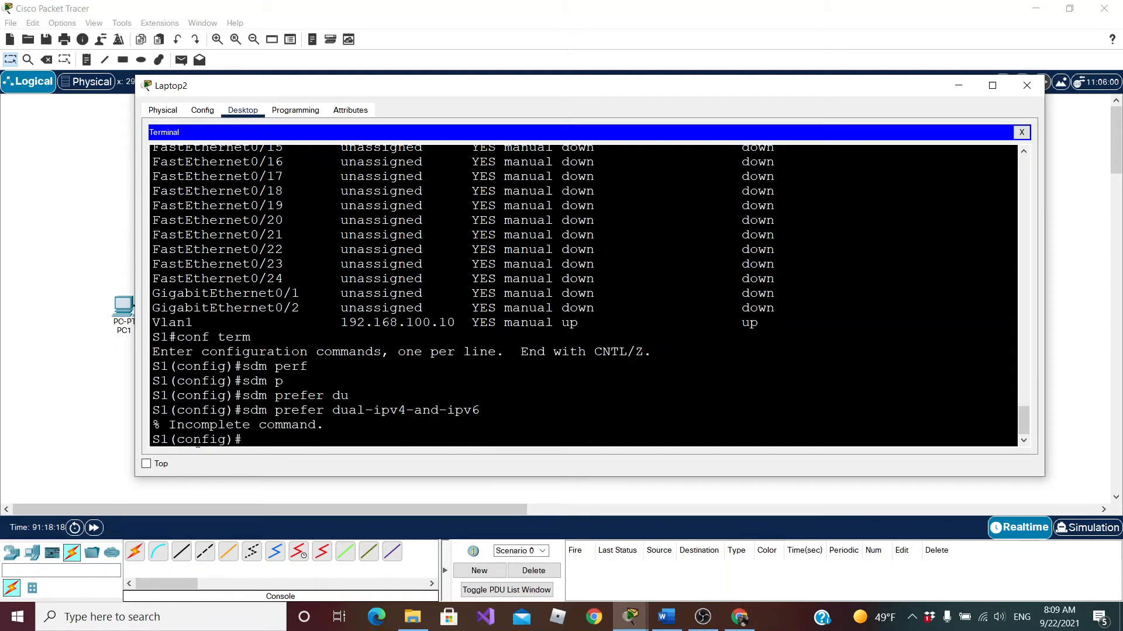
key(Up)
text(de)
key(Tab)
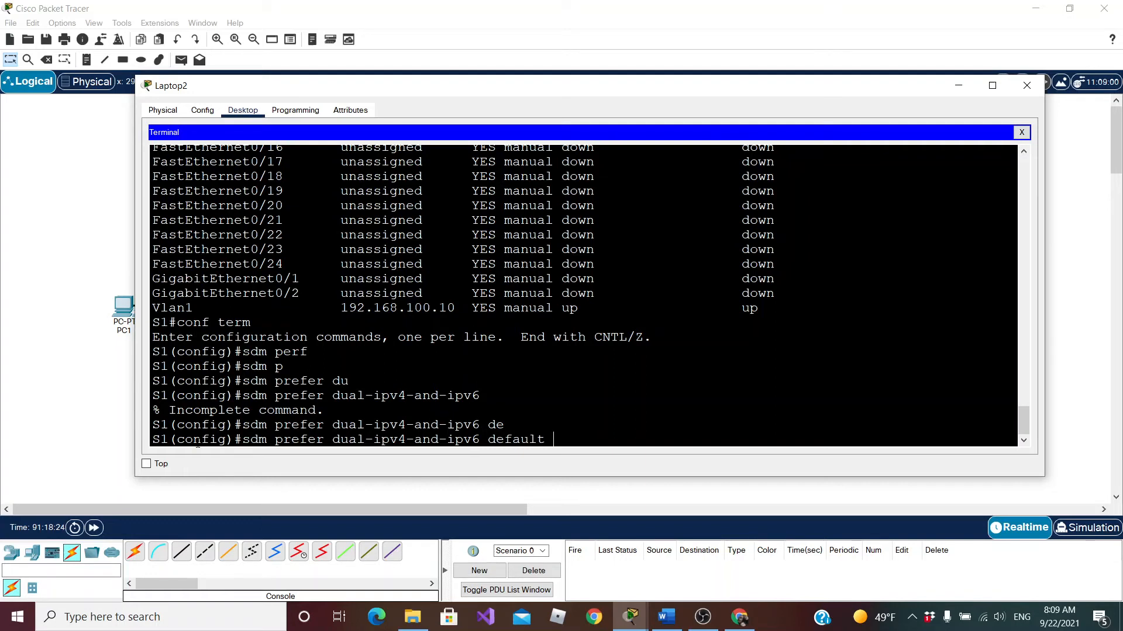
key(Return)
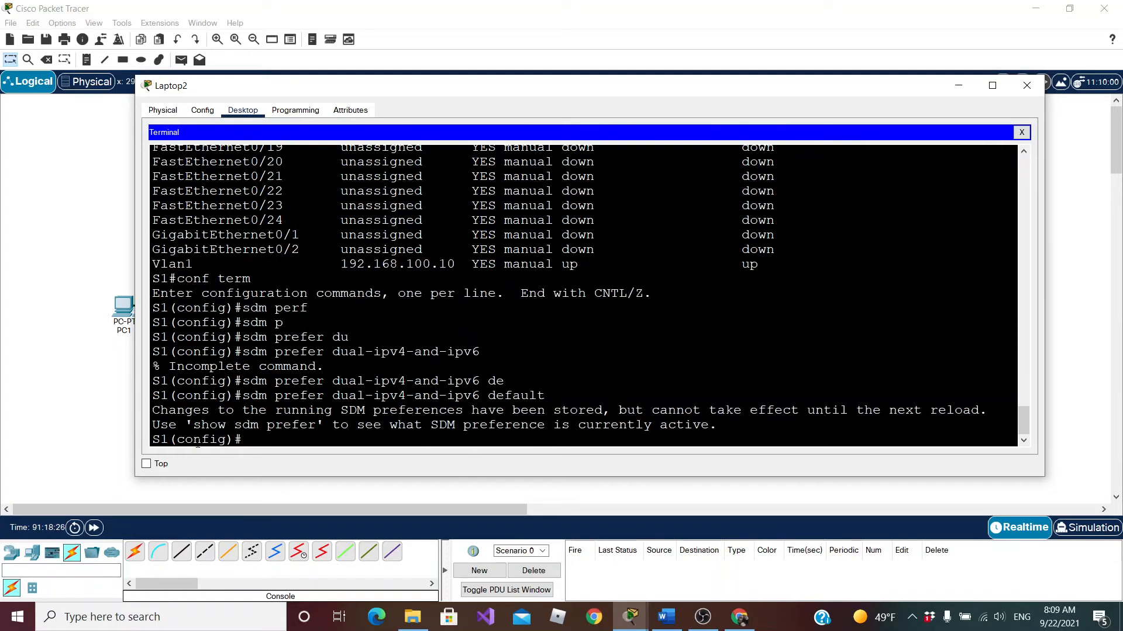
Open interface vlan1 for configuration and begin an ipv6 address command
text(int vlan1)
key(Return)
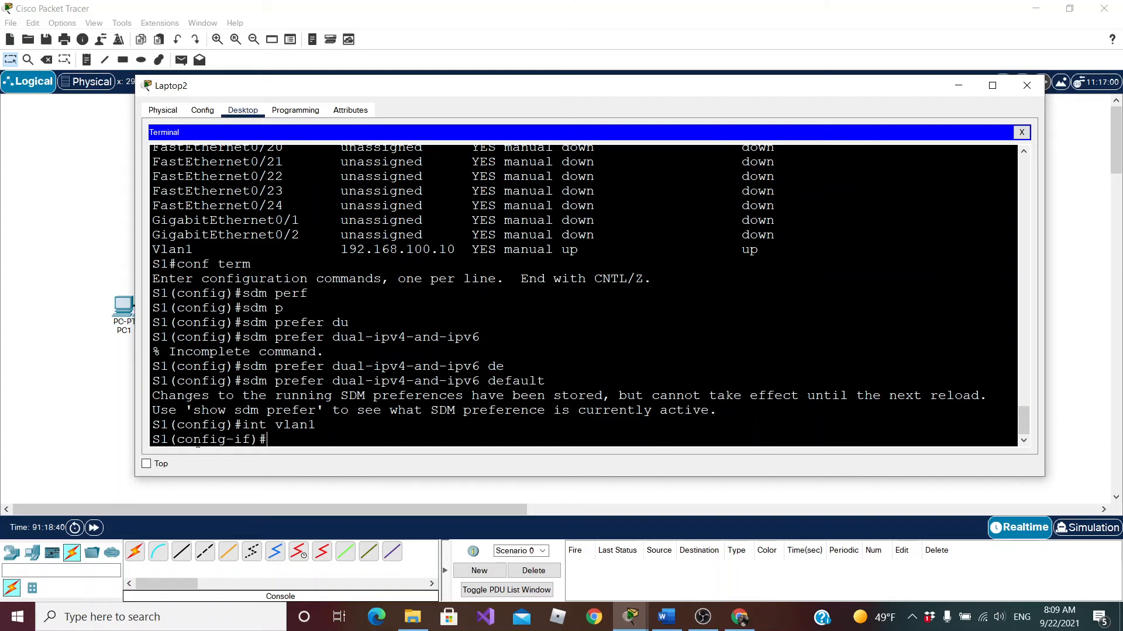
text(pv6 add)
key(Tab)
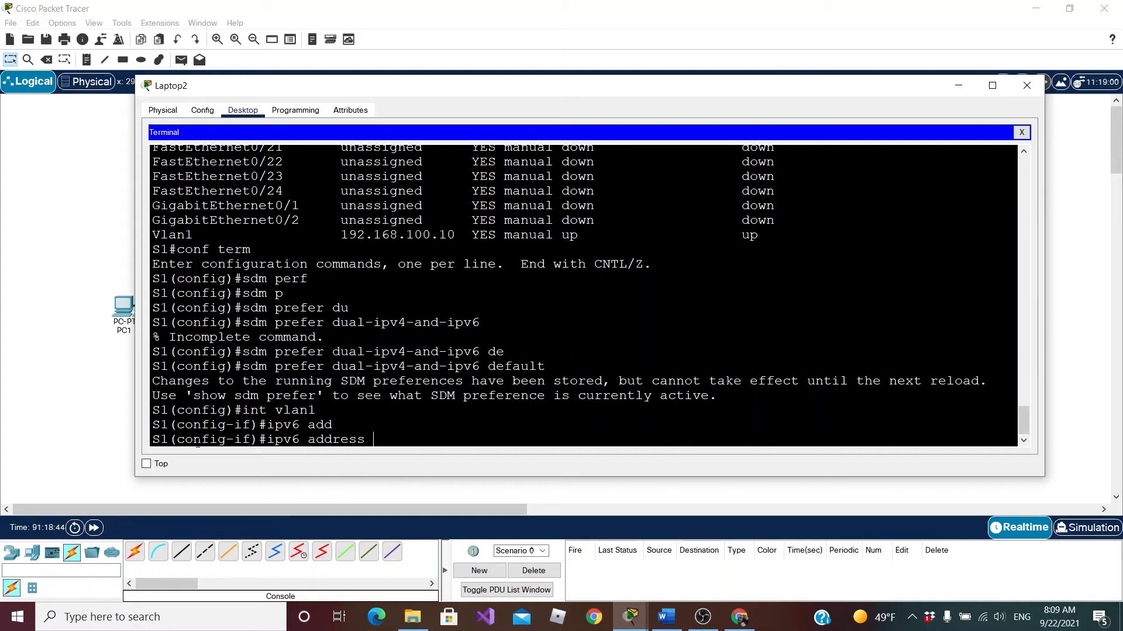
Switch to tables.docx in Word, copy S1's IPv6 address 2001:bd8:acad:A::10/64, and return to the terminal in Packet Tracer
click(666, 619)
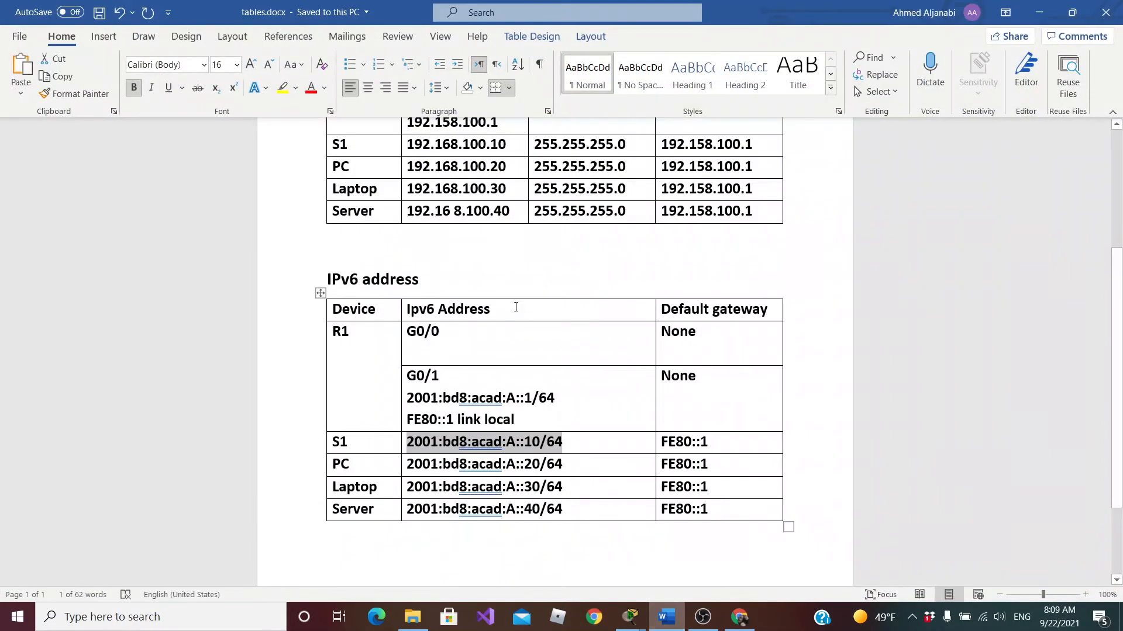
right_click(451, 443)
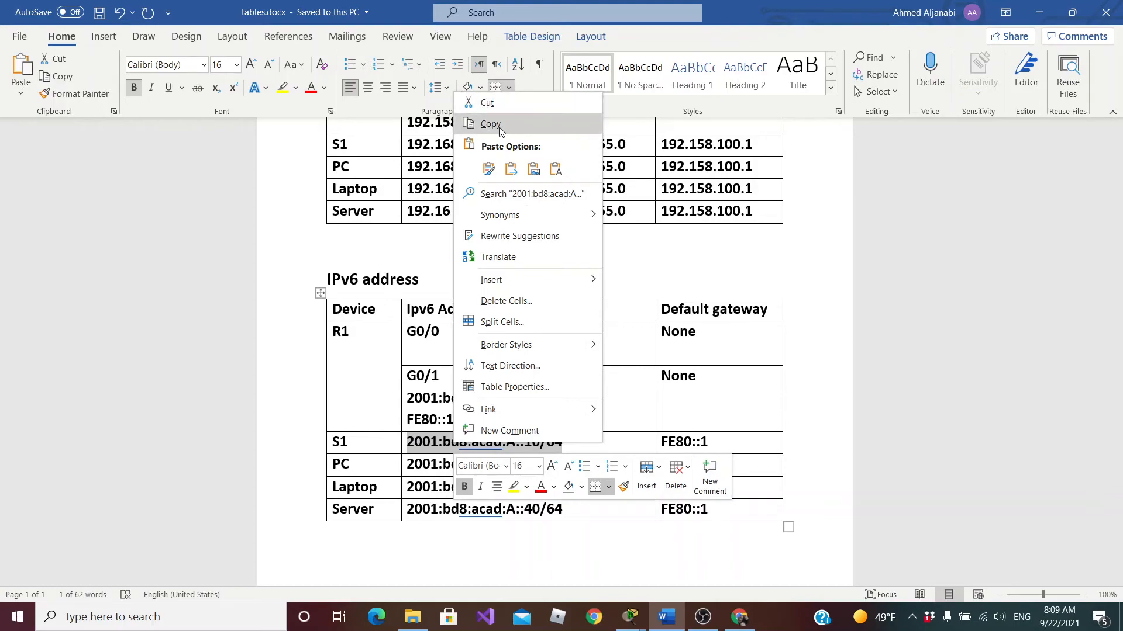
click(499, 125)
click(1039, 12)
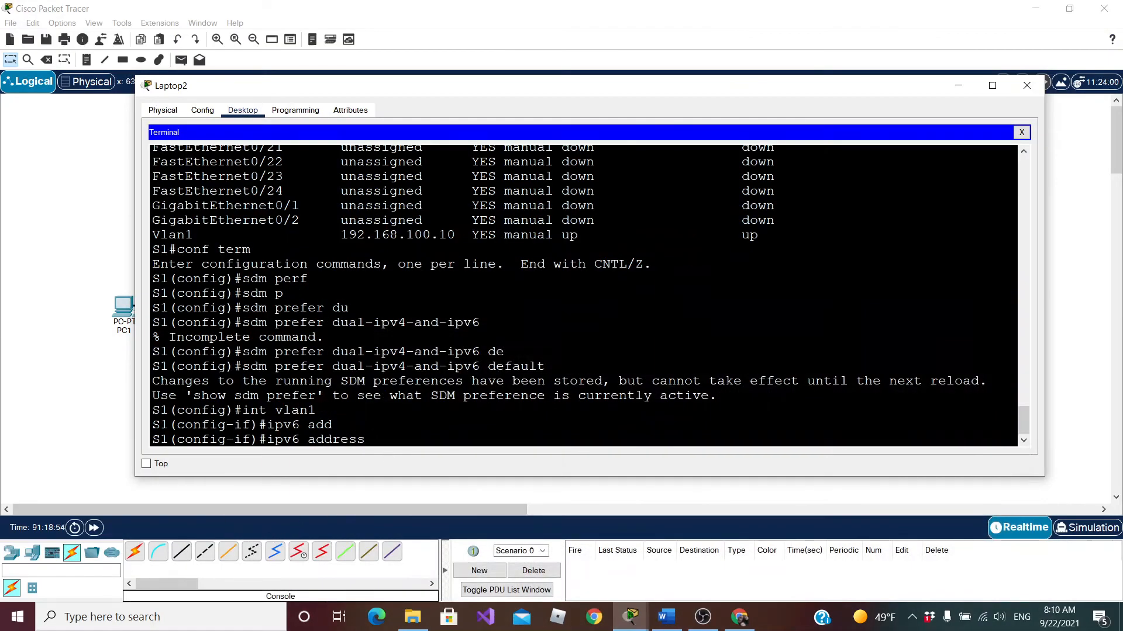
Complete the ipv6 address command for vlan1 with the copied 2001:bd8:acad:A::10/64 and run it
right_click(399, 453)
click(413, 462)
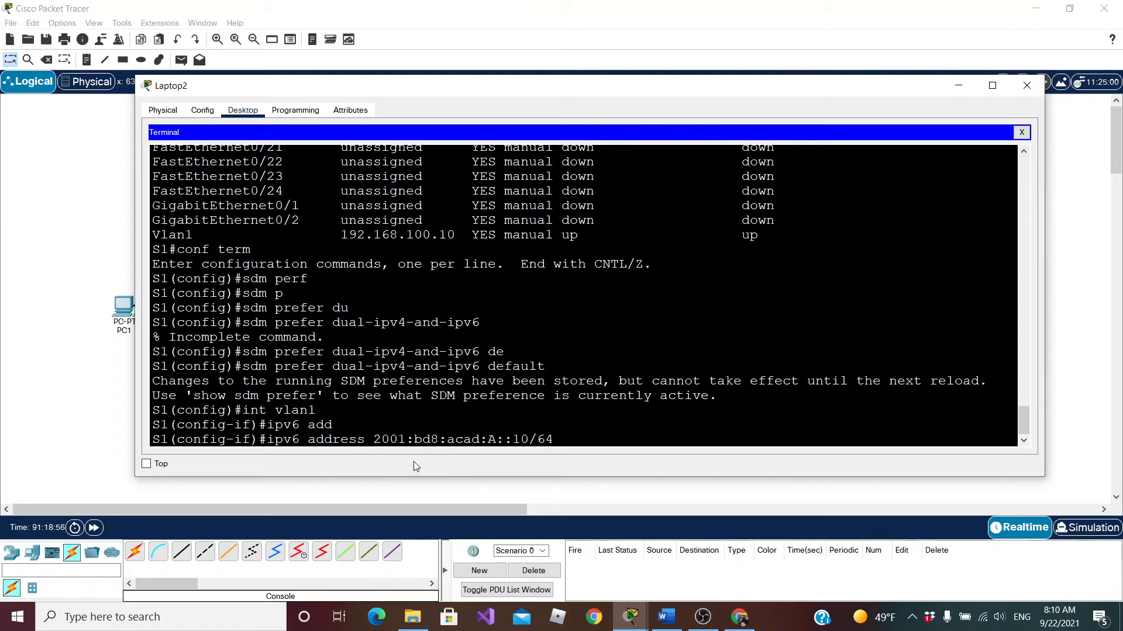
key(Return)
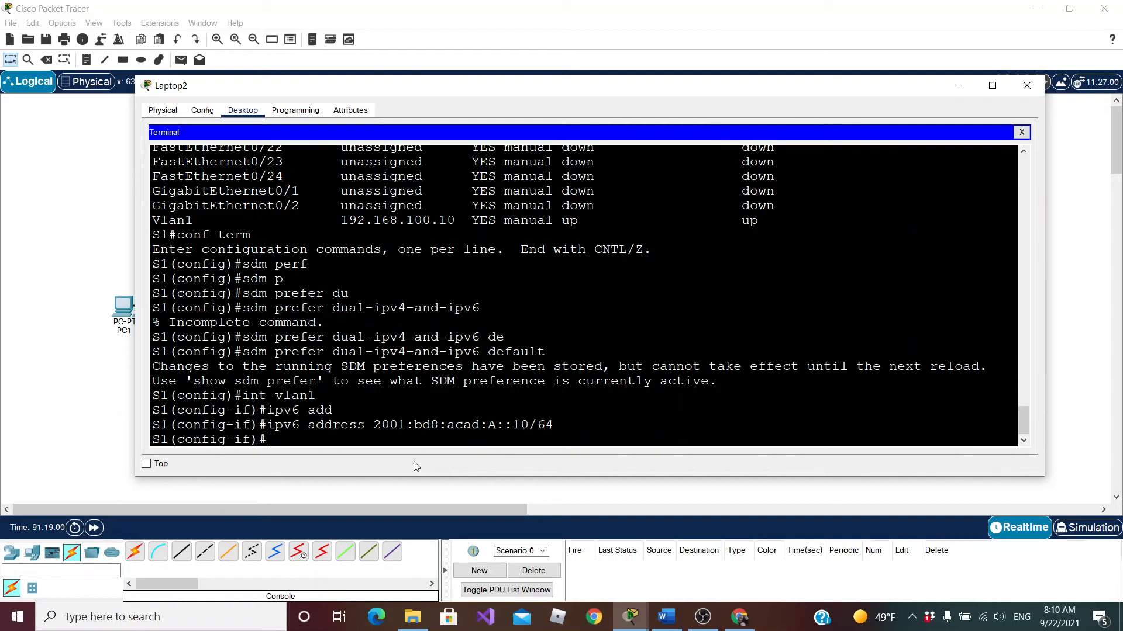
Run no shutdown on vlan1 after its IPv6 addressing and exit to the S1# privileged prompt
text(no su)
key(Tab)
key(BackSpace)
text(h)
key(Tab)
key(Return)
text(exit)
key(Return)
key(Return)
text(exit)
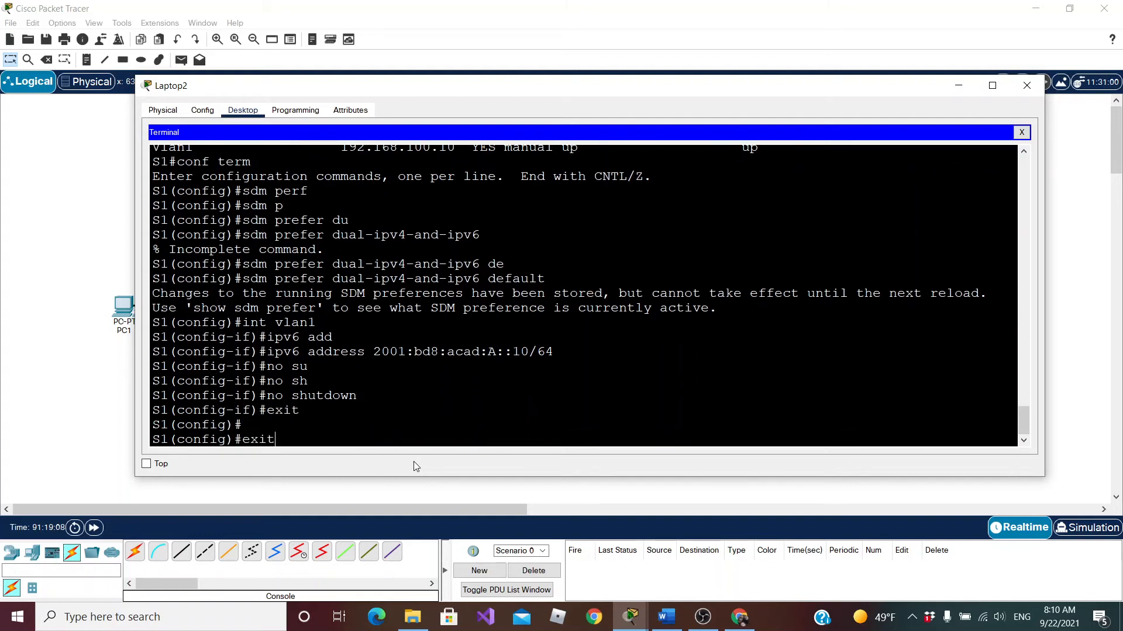
key(Return)
Run show ipv6 int brief, page through the interface list, and examine the IPv6 addresses listed under Vlan1
text(conf term)
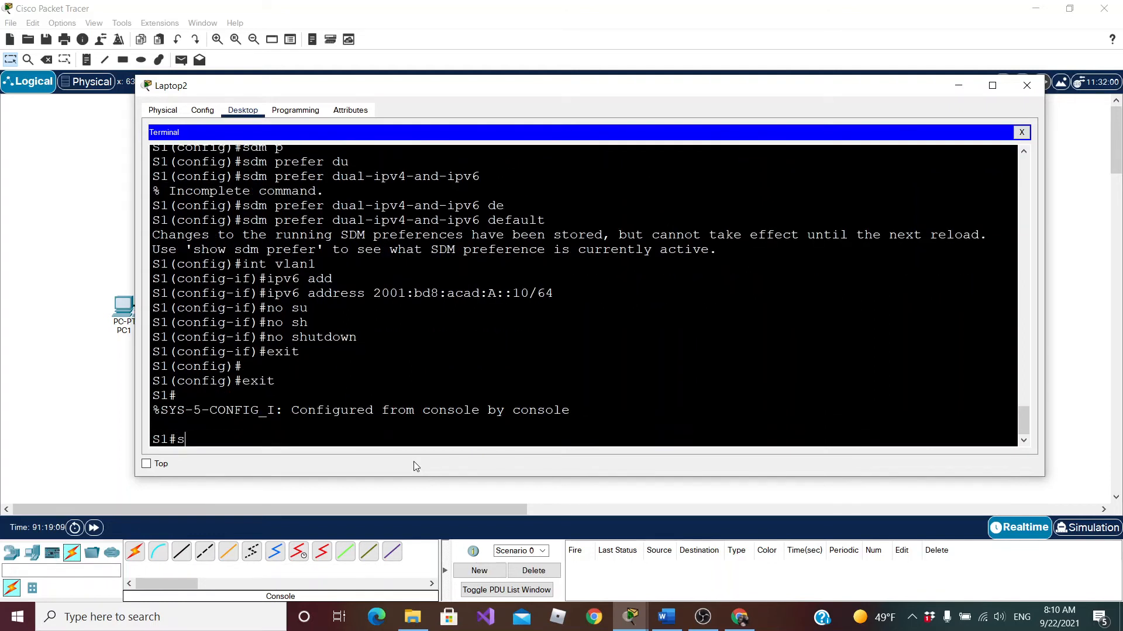
key(Up)
text(v6)
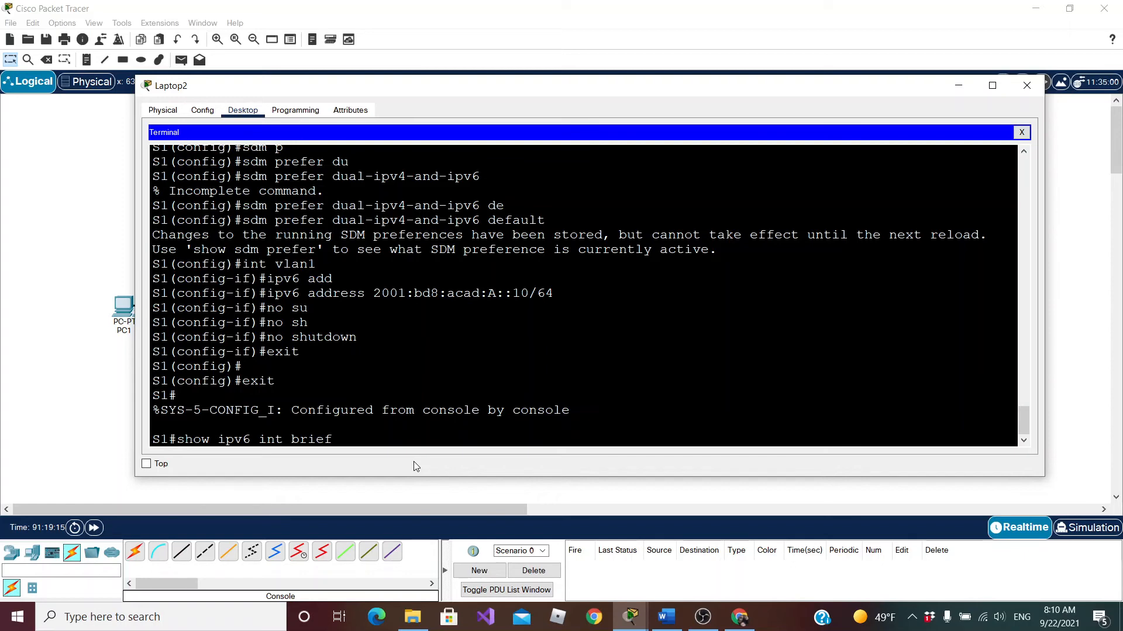
key(Return)
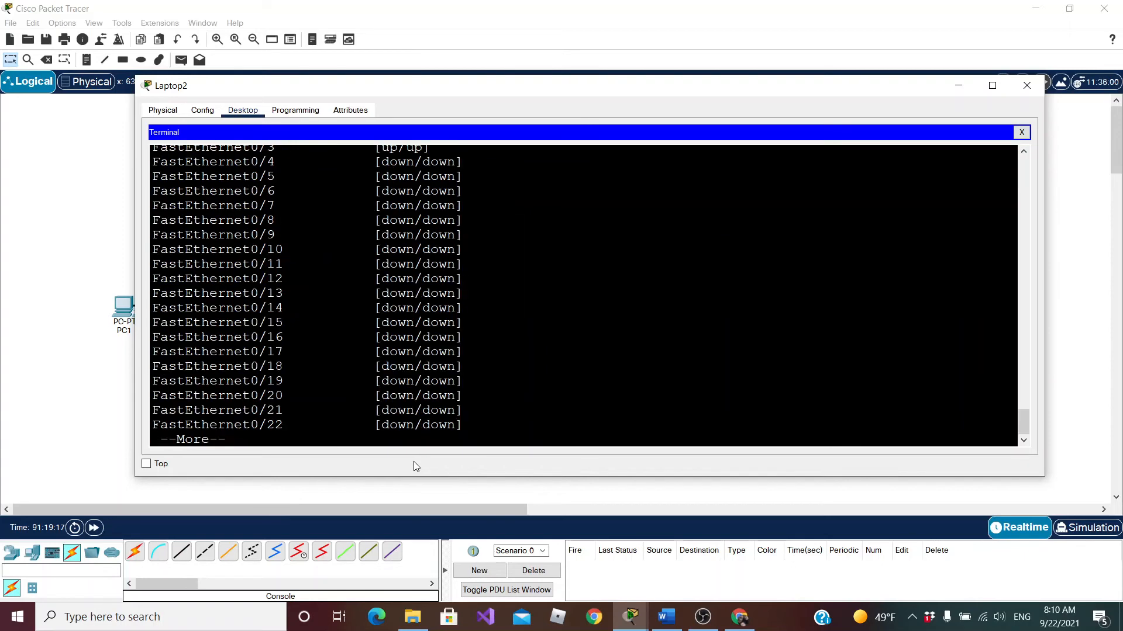
scroll(583, 295, up, 3)
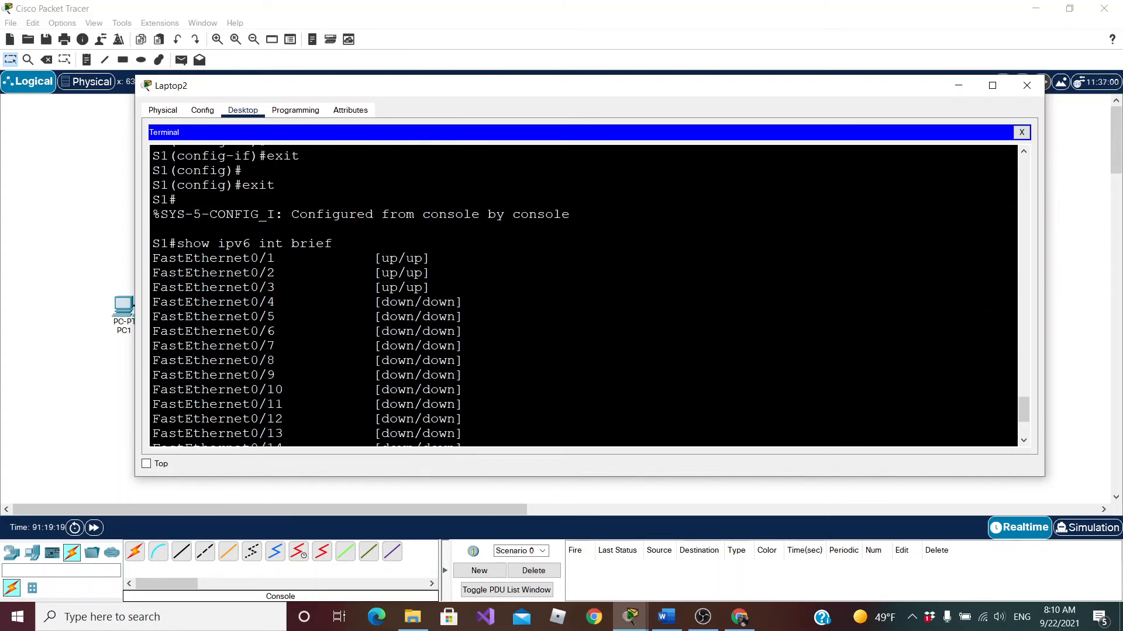
scroll(583, 295, down, 3)
key(space)
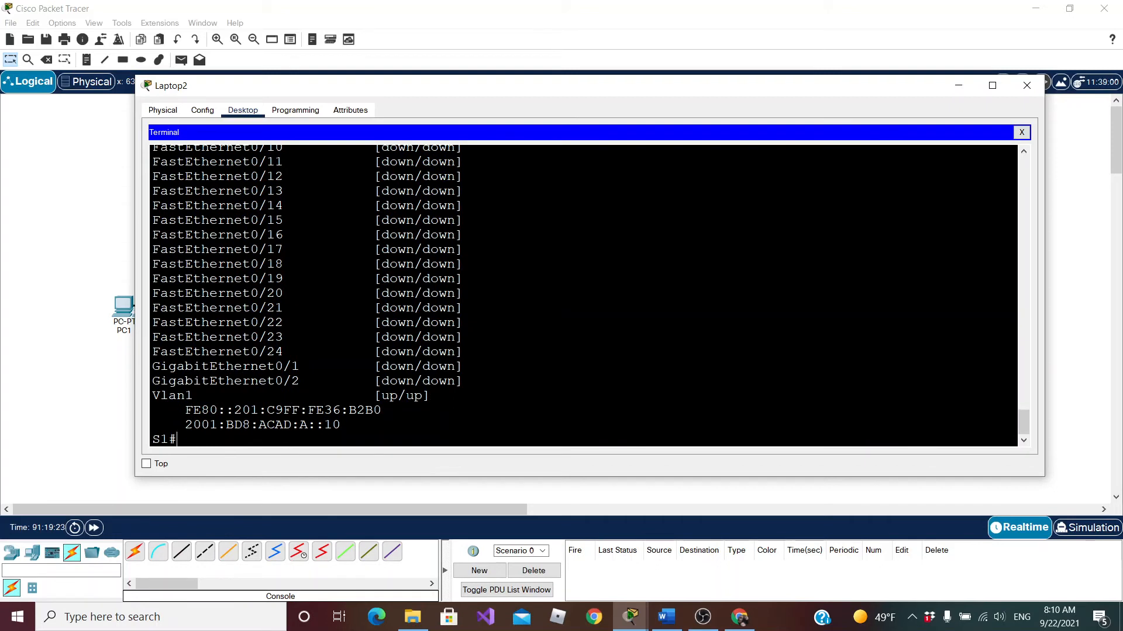
drag(341, 425, 381, 411)
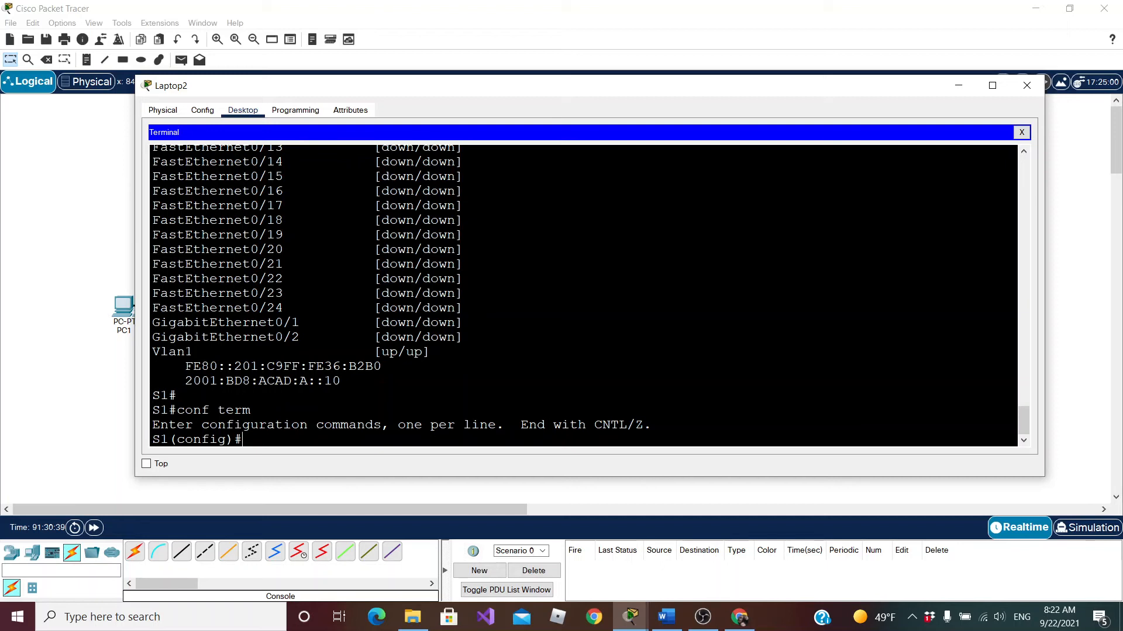
Highlight Vlan1 in the terminal output, then switch to Chrome and view the Cisco guide chapter Configuring IPv6 Unicast Routing
double_click(172, 351)
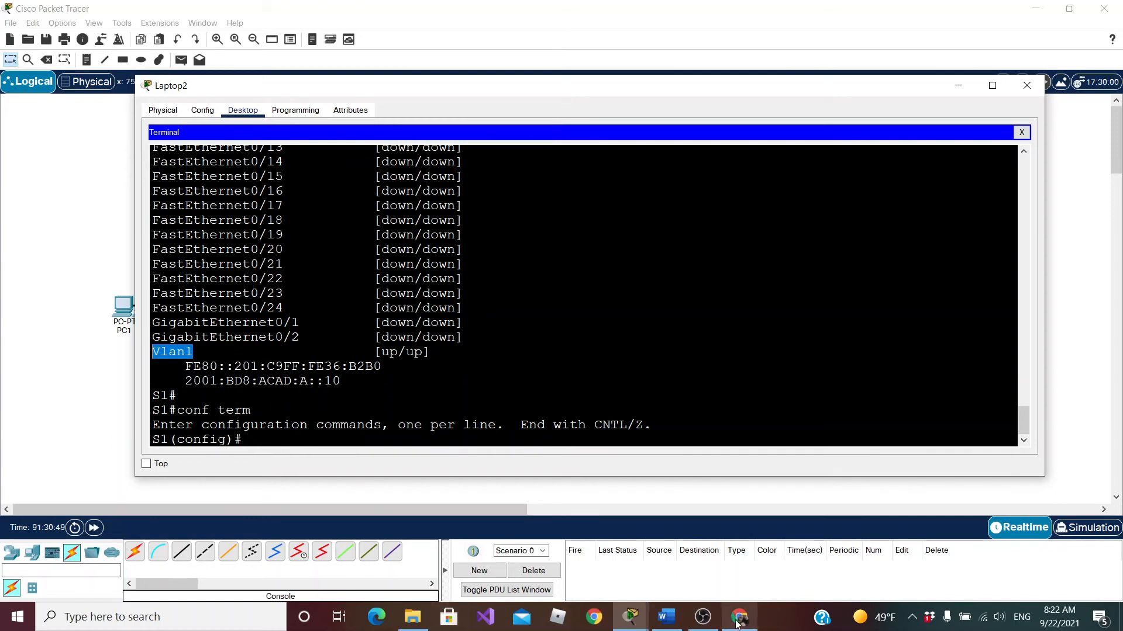
mouse_move(739, 624)
click(746, 577)
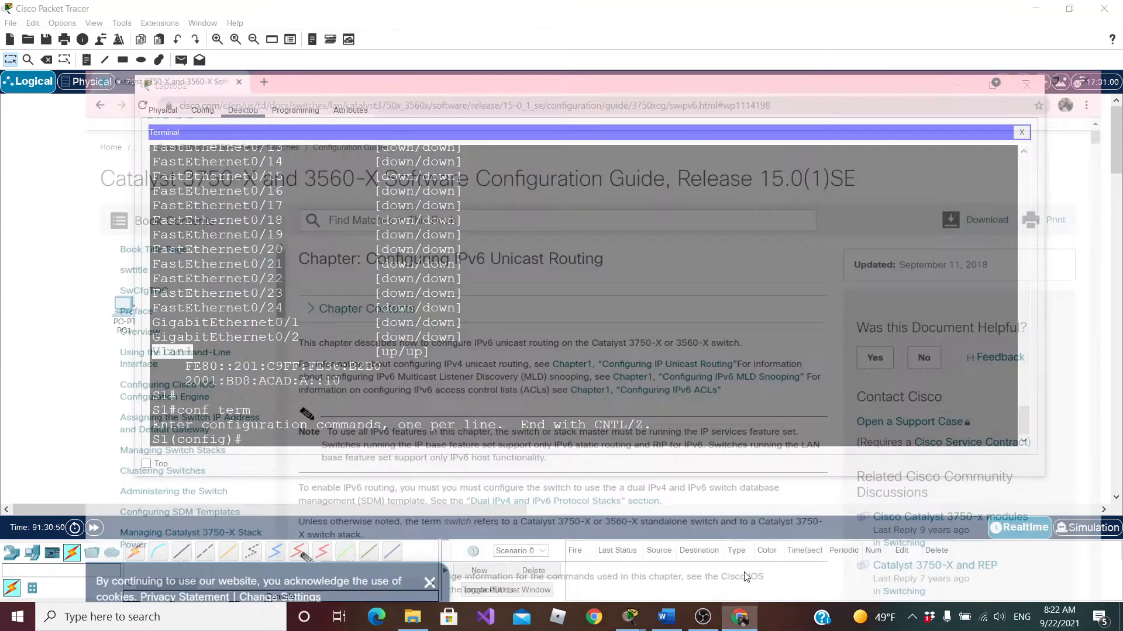
scroll(100, 175, up, 1)
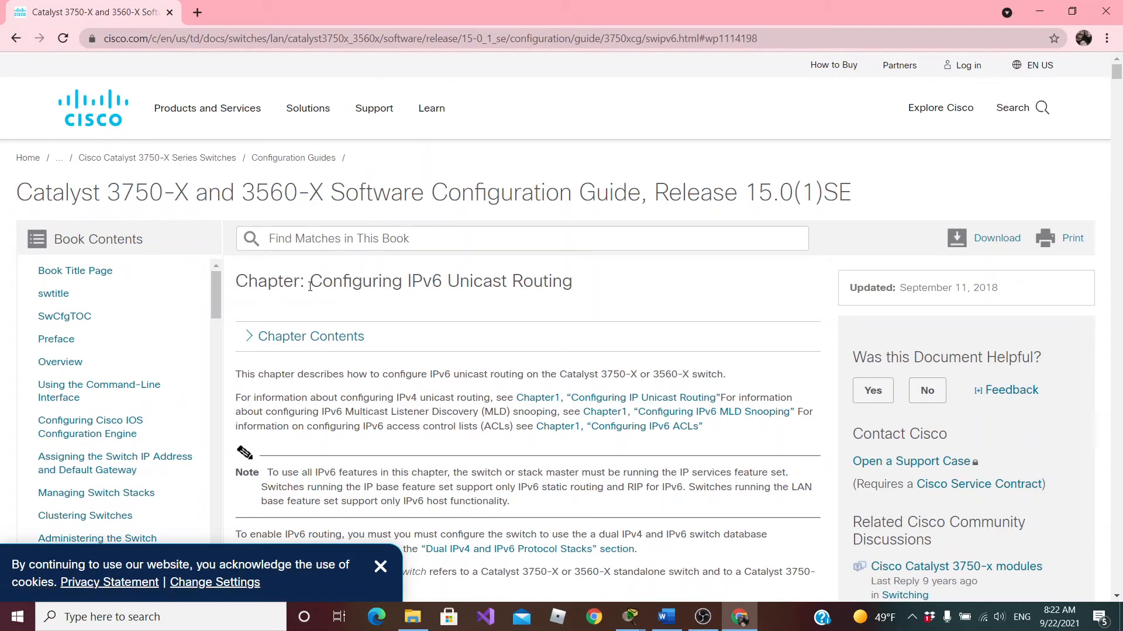
Examine the chapter's first note, highlighting the part on the switch needing the IP services feature set for all IPv6 features
scroll(310, 286, down, 1)
scroll(511, 357, down, 3)
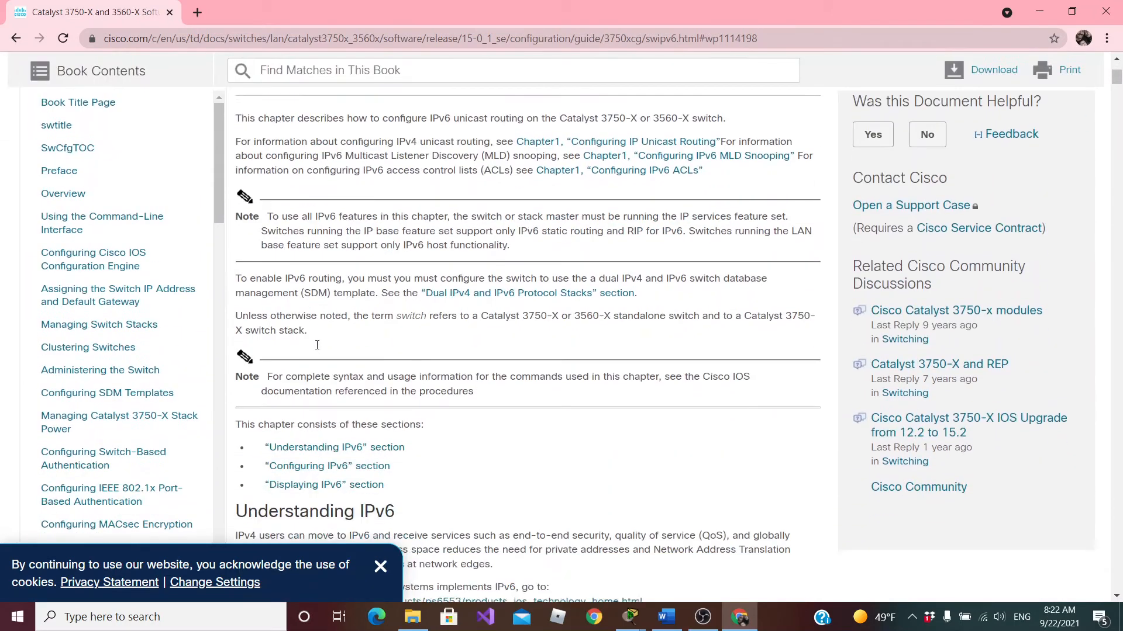
drag(275, 205, 517, 234)
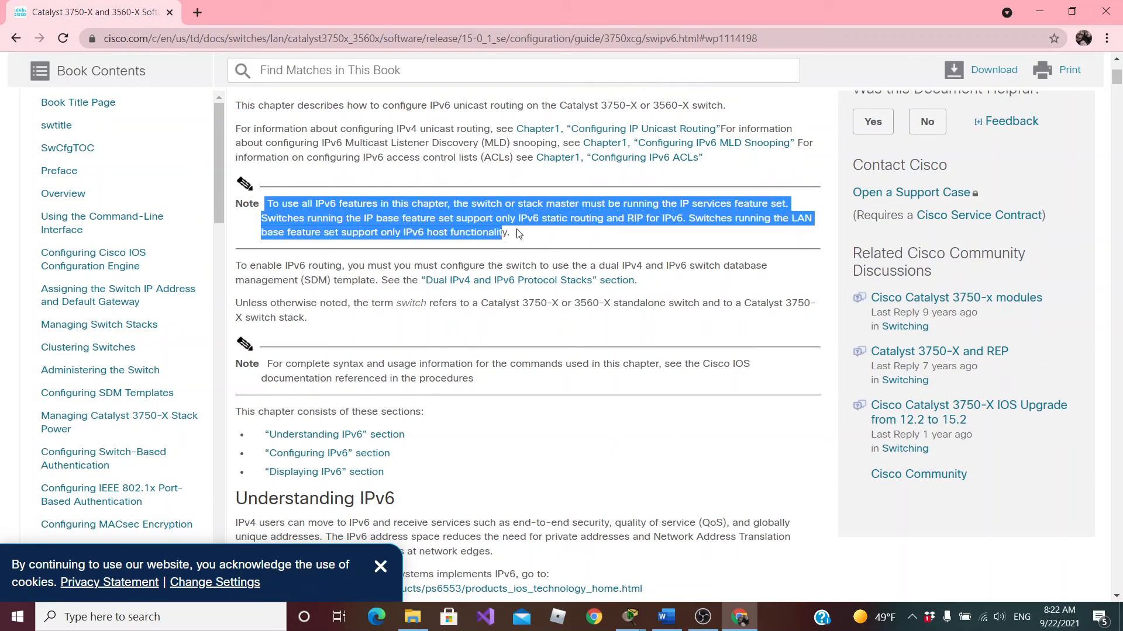
click(522, 239)
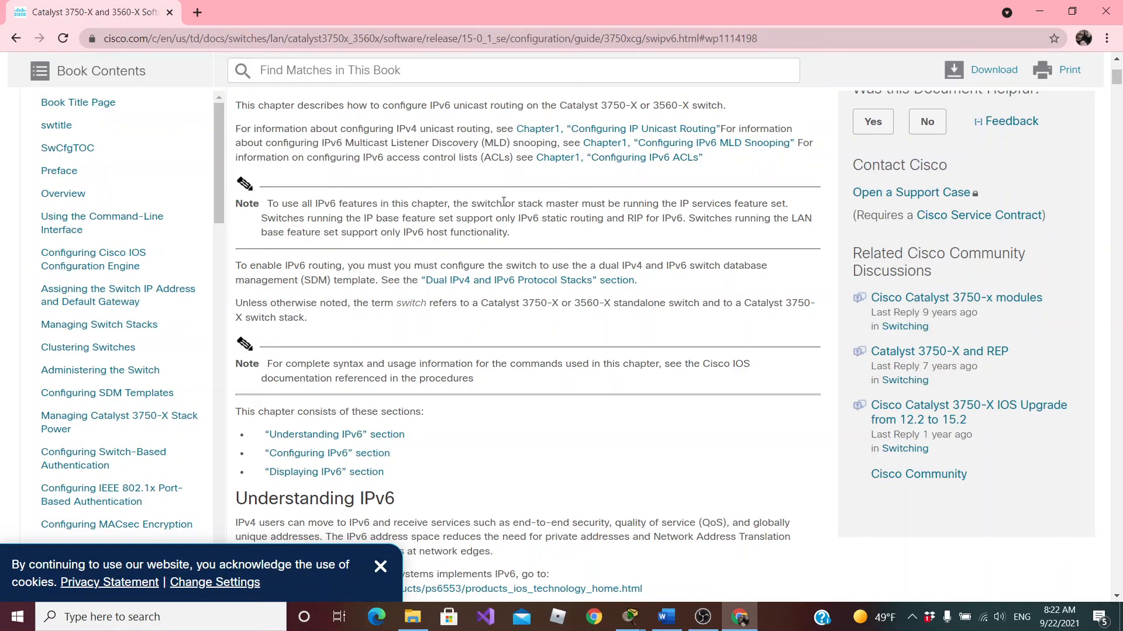
drag(578, 205, 471, 209)
click(547, 201)
drag(789, 205, 495, 203)
click(731, 205)
drag(789, 205, 680, 216)
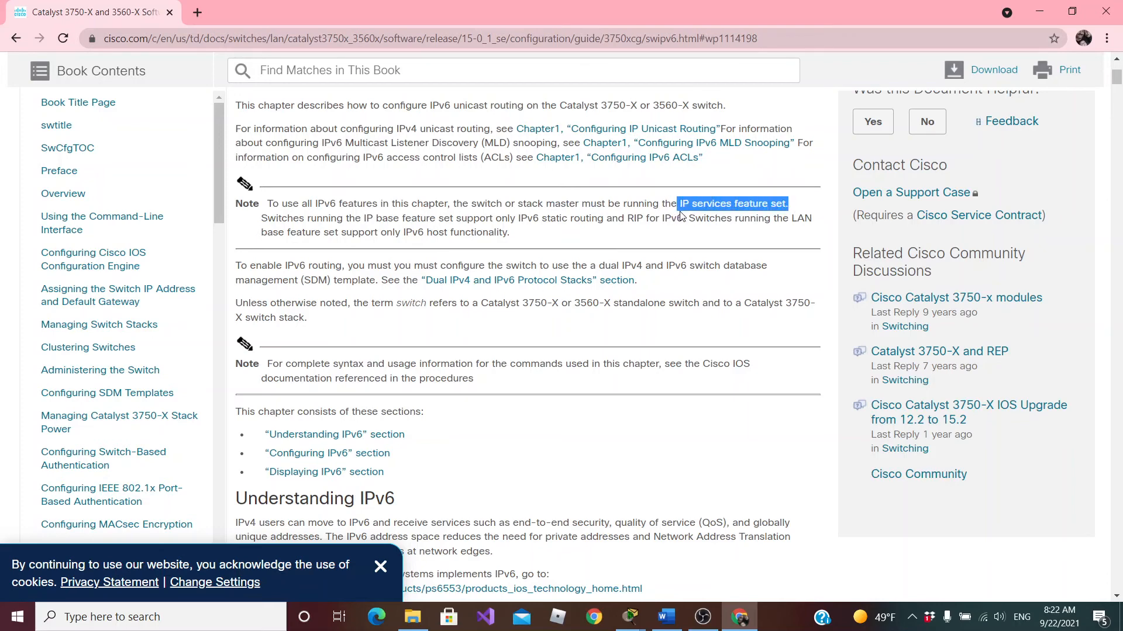
double_click(494, 208)
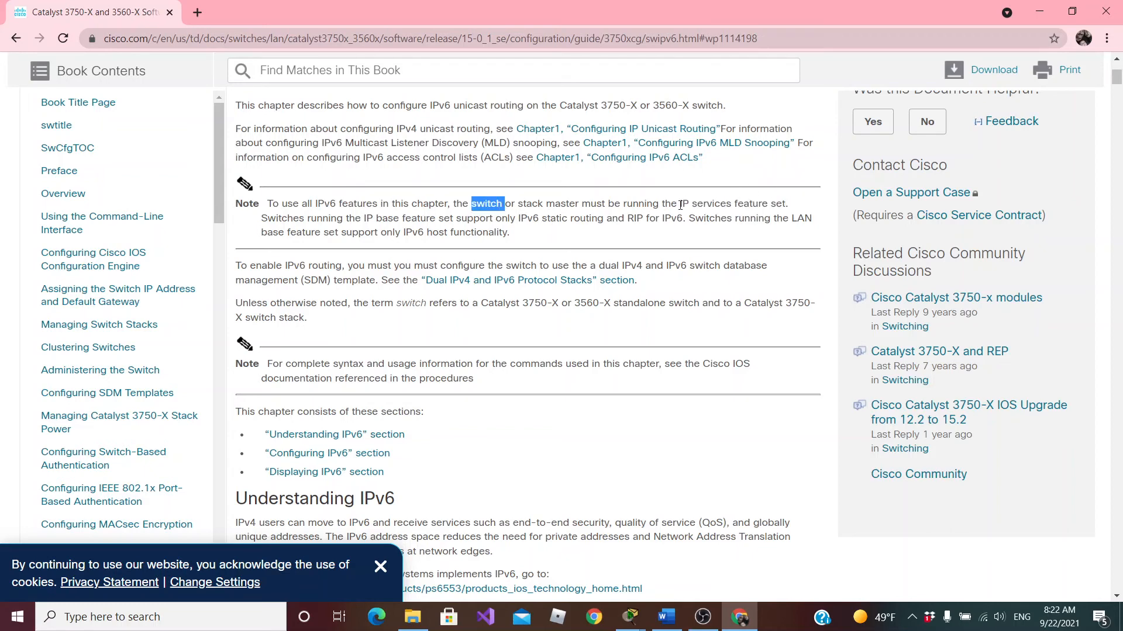
drag(679, 204, 798, 210)
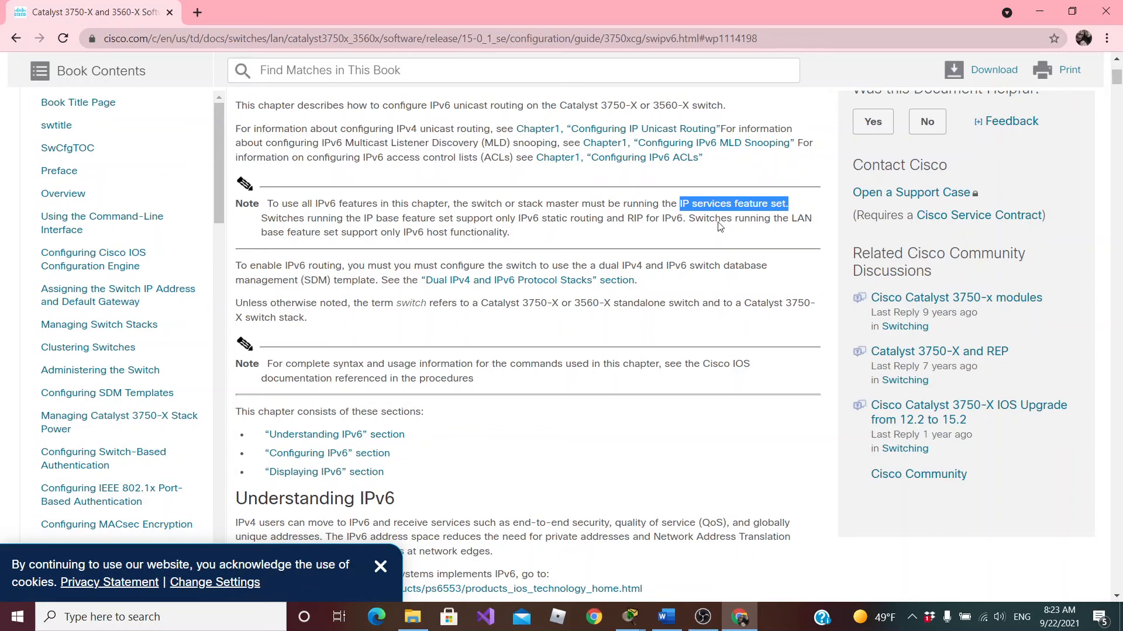
Read the note's sentences on IPv6 support in the IP base and LAN base feature sets, highlighting each passage
drag(686, 219, 544, 218)
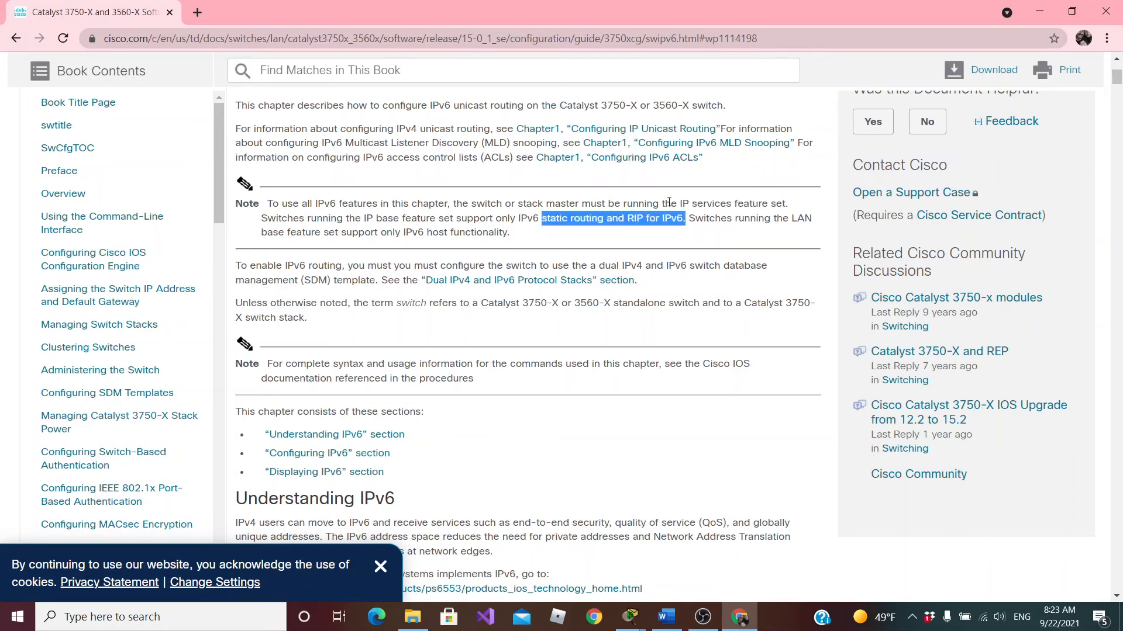
drag(689, 218, 705, 242)
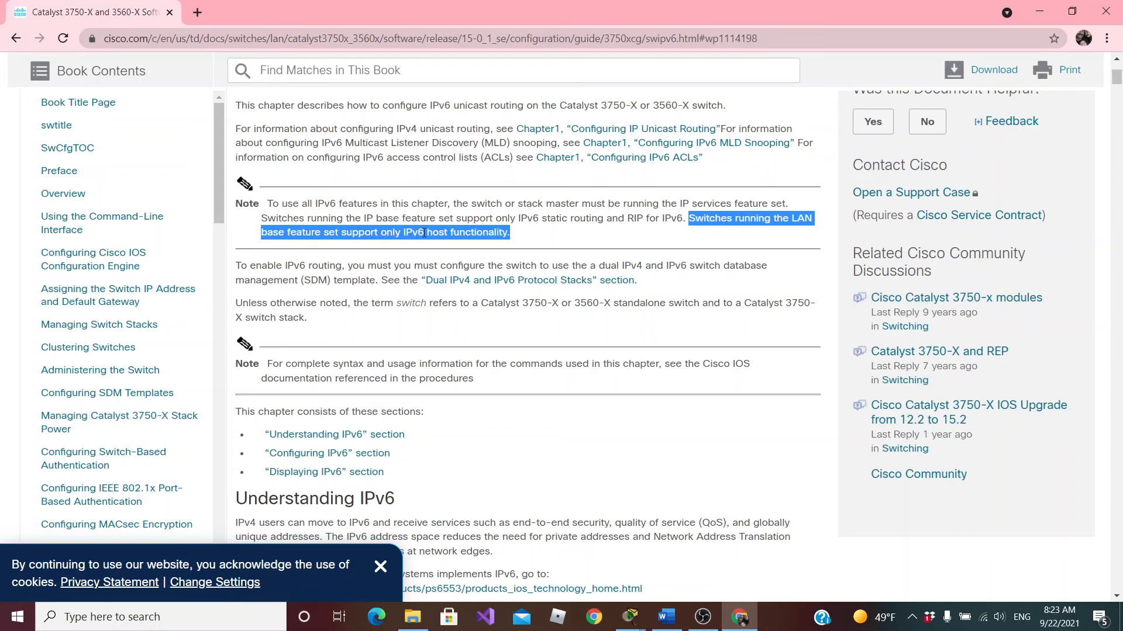
drag(512, 234, 692, 218)
click(517, 237)
drag(524, 236, 693, 223)
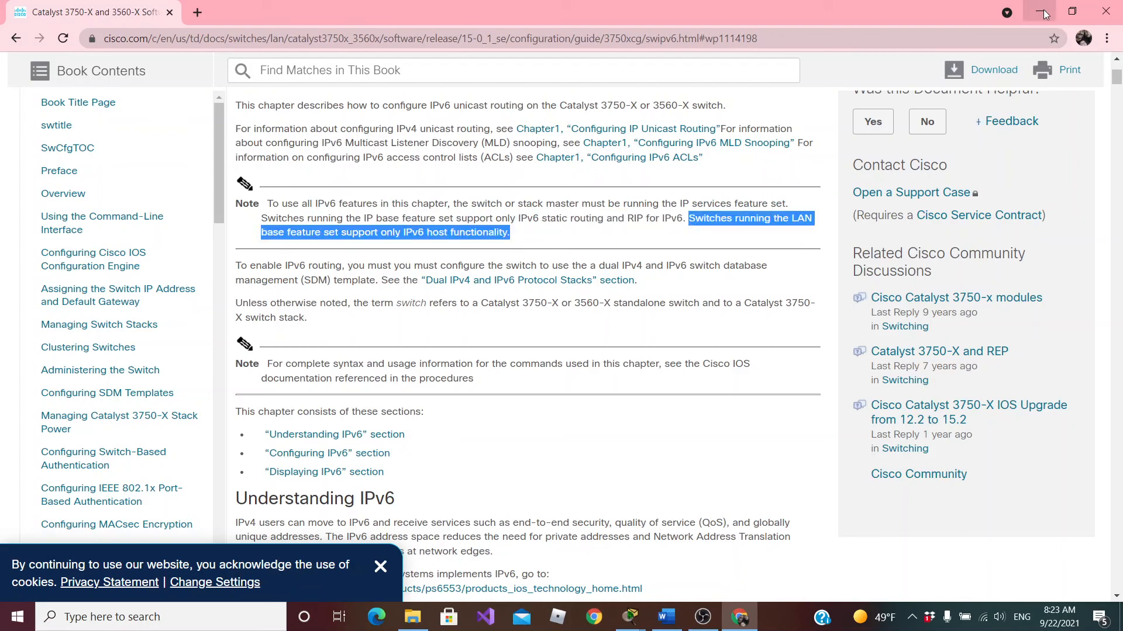
Switch to Packet Tracer, try ipv6 default-gateway FE80::1 in S1's global configuration mode, and exit to the privileged prompt
key(alt+Tab)
click(243, 440)
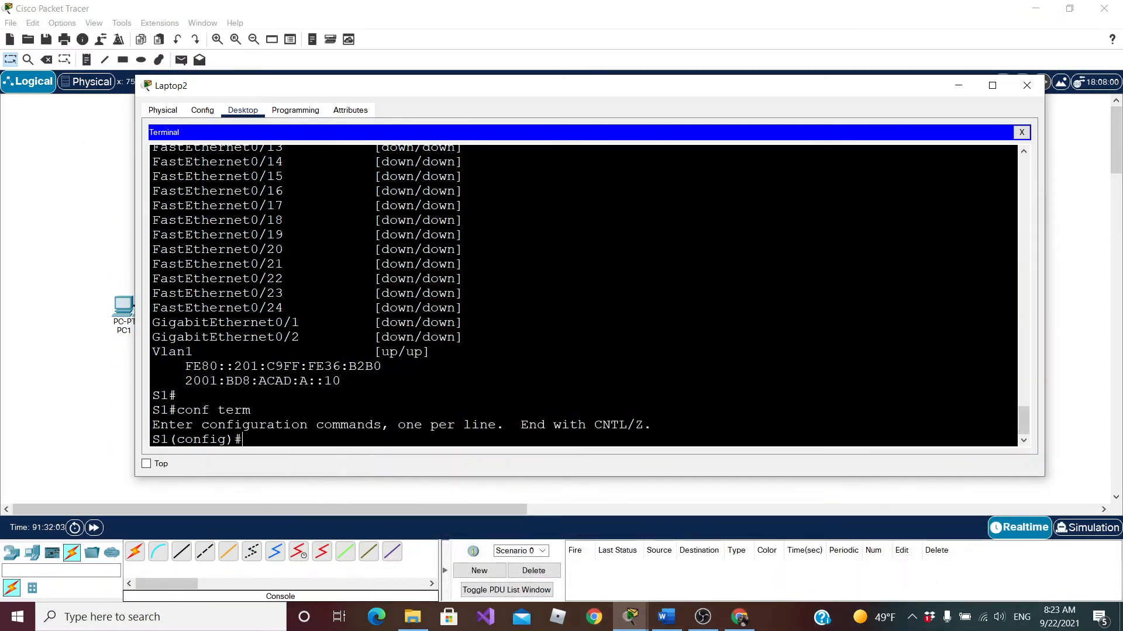
text(ip def)
key(Tab)
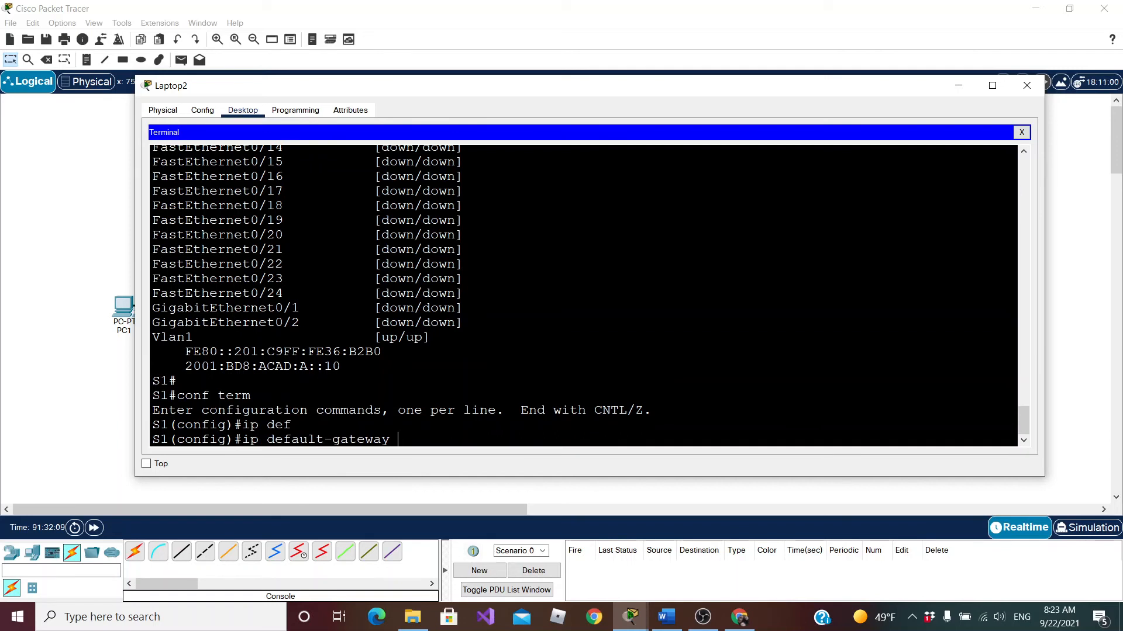
text(FE80)
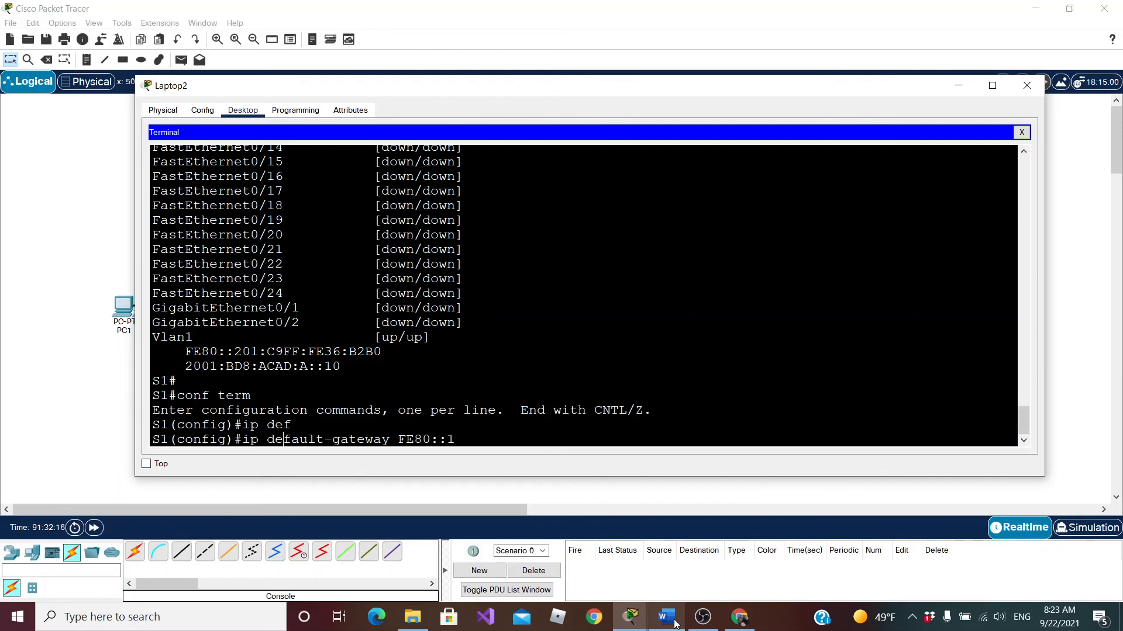
text(::1)
key(Left)
key(Left)
key(Left)
key(Left)
key(Left)
key(Left)
key(Left)
key(Left)
key(Left)
key(Left)
key(Left)
key(Left)
key(Left)
key(Left)
key(Left)
key(Left)
key(Left)
key(Left)
key(Left)
key(Left)
text(v6)
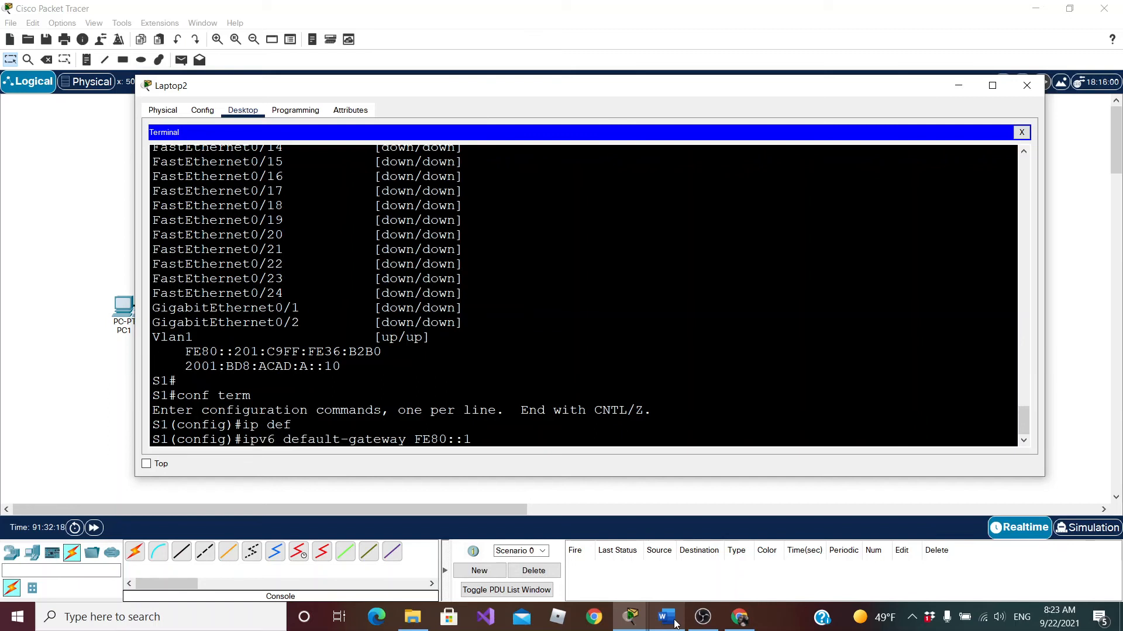
key(Return)
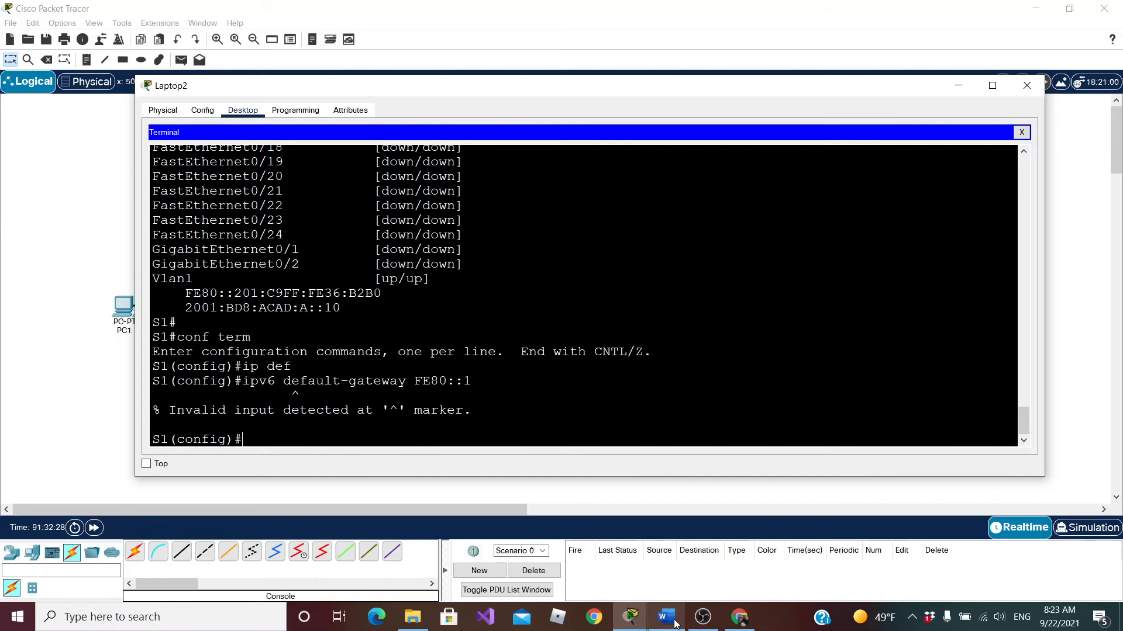
text(exit)
key(Return)
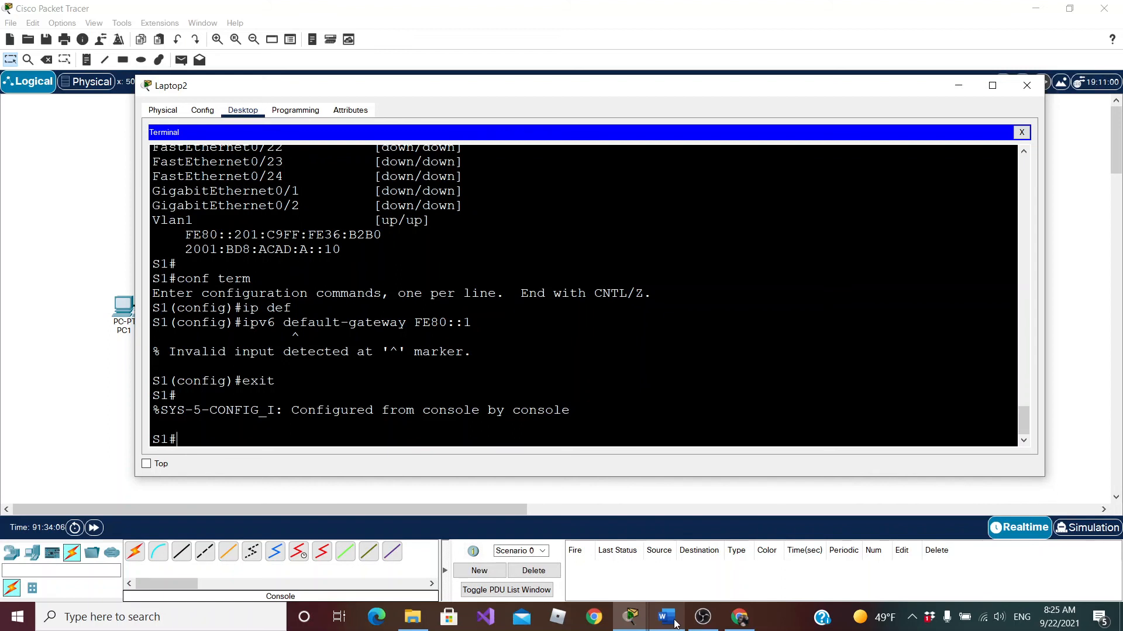
Run copy running-config startup-config on S1 and accept the default destination filename
text(copy run)
key(Tab)
text(st)
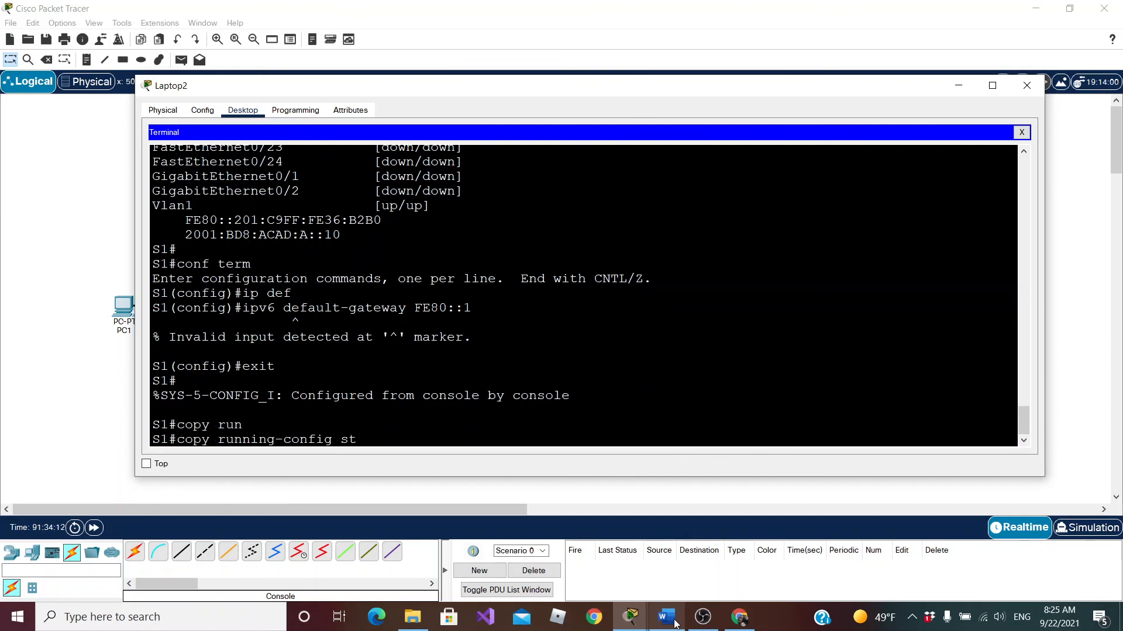
text(a)
key(Tab)
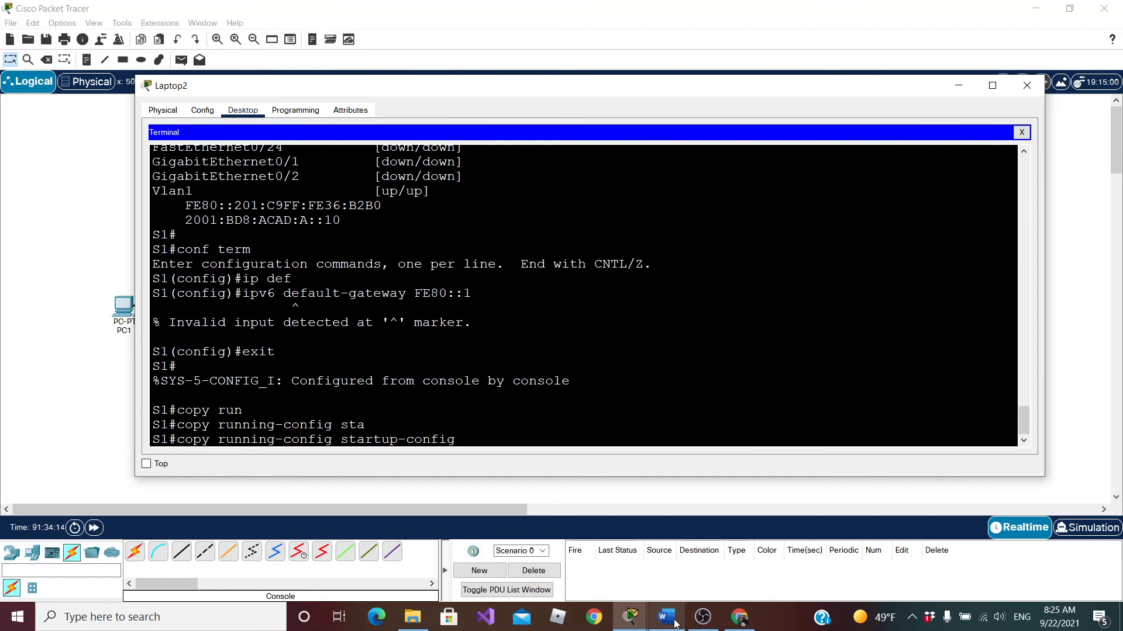
key(Return)
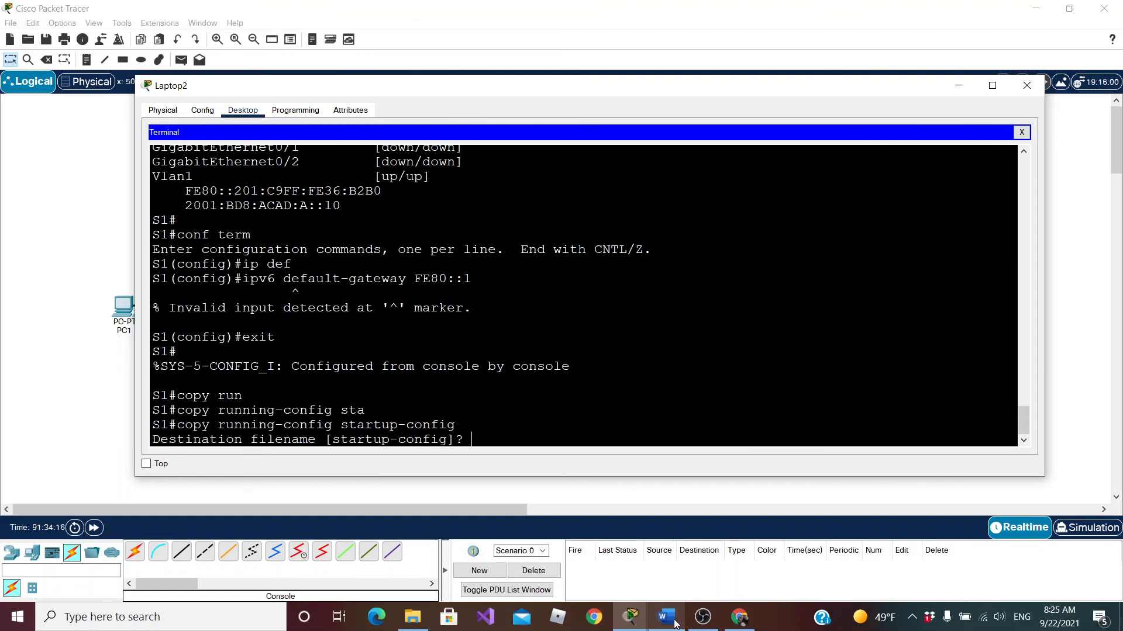
key(Return)
Exit the console session, log back in with the console password, and enter privileged mode with the enable password
text(exit)
key(Return)
key(Return)
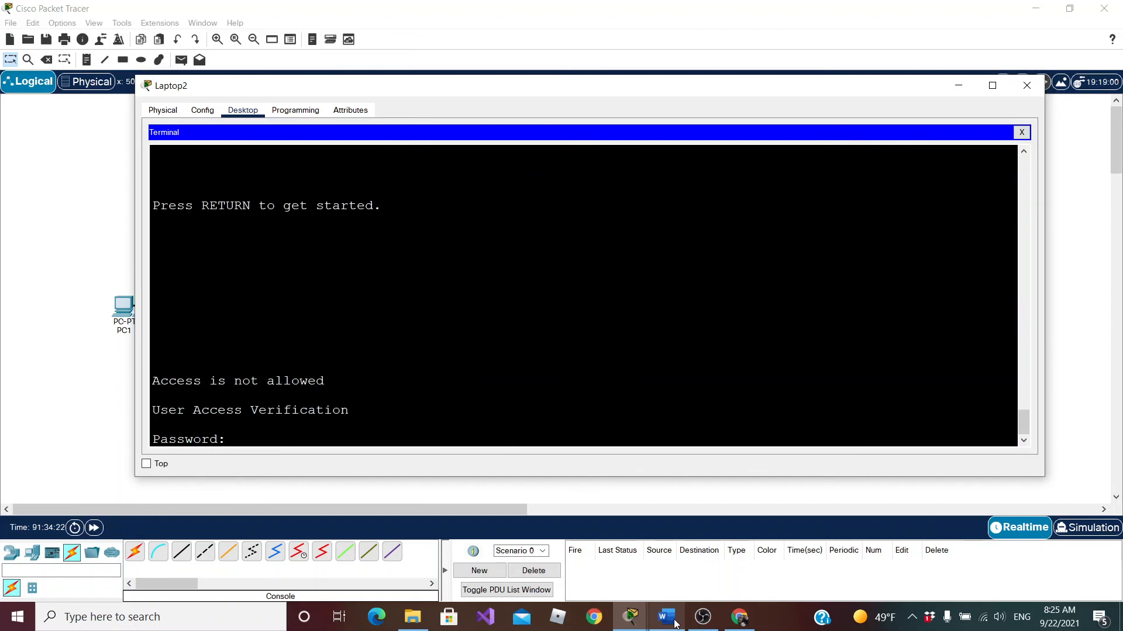
key(Return)
text(enable)
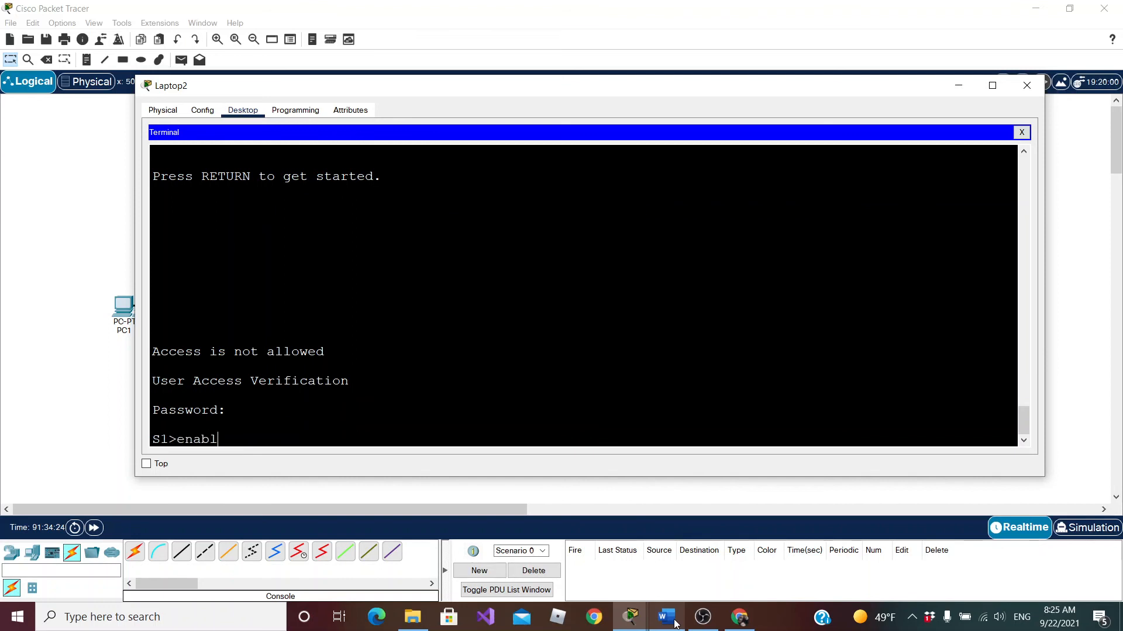
key(Return)
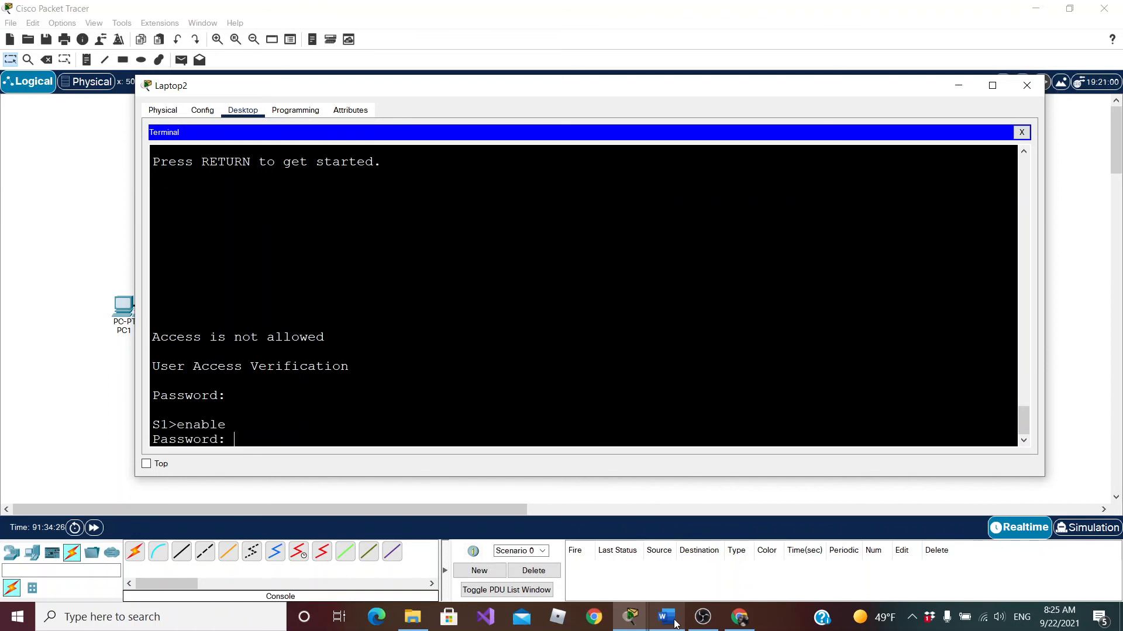
key(Return)
Reload the switch, confirm the reload, and start a console session once it has booted to reach the login prompt
text(reload)
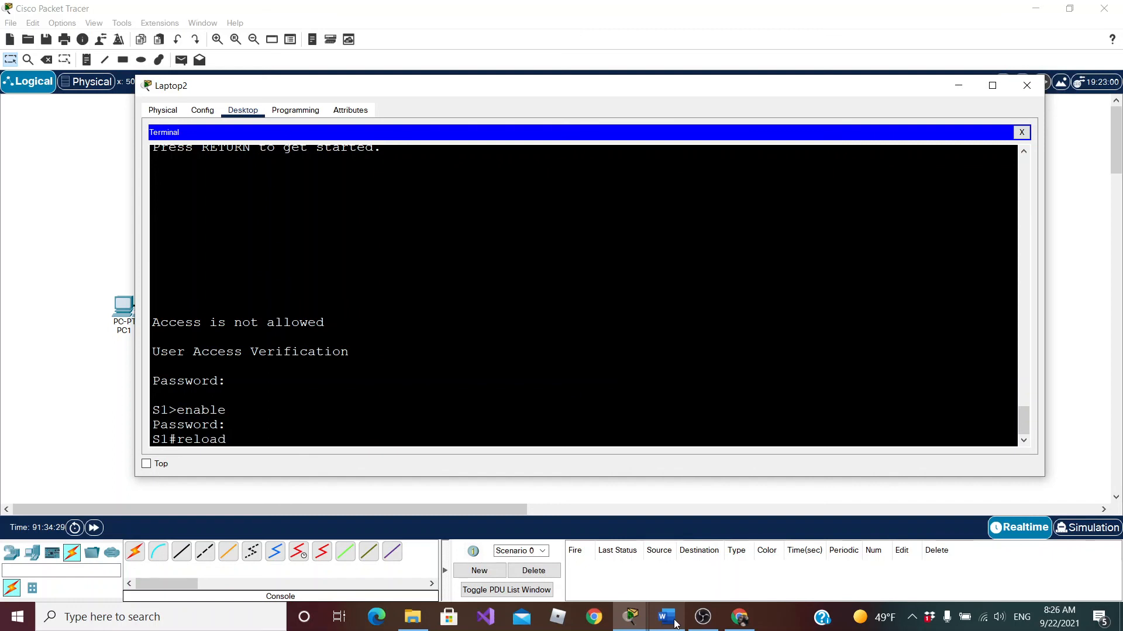
key(Return)
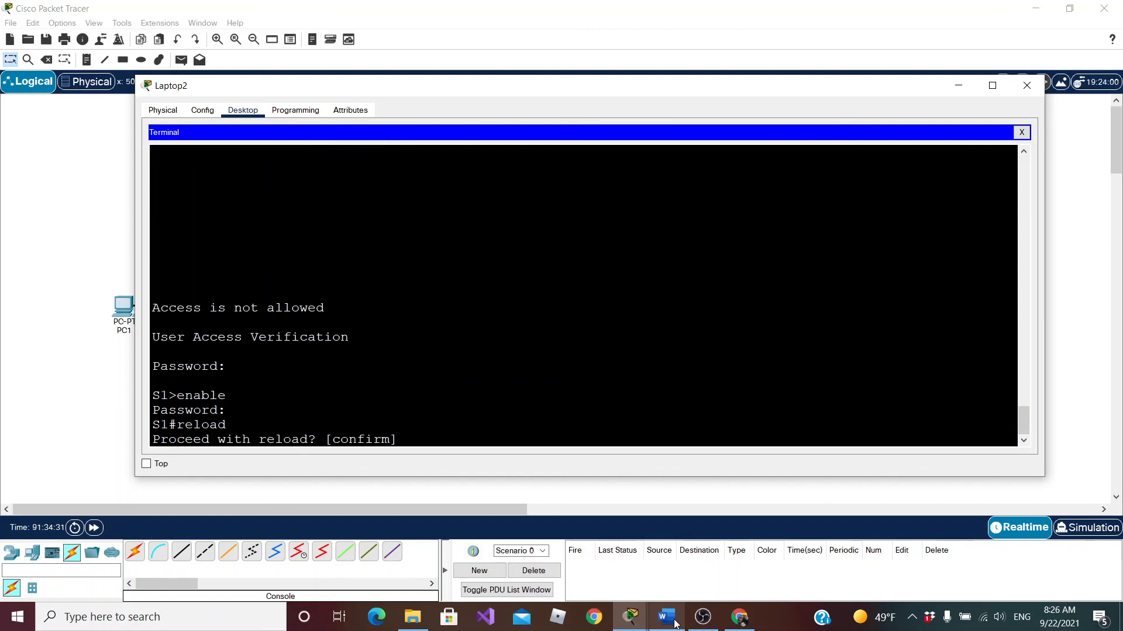
key(Return)
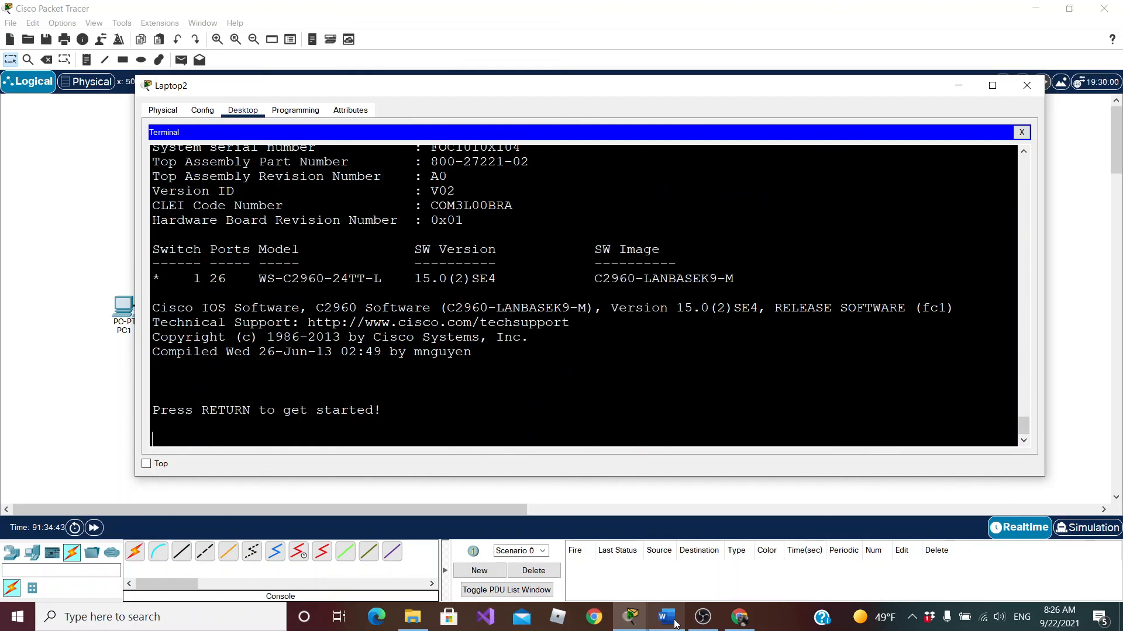
key(Return)
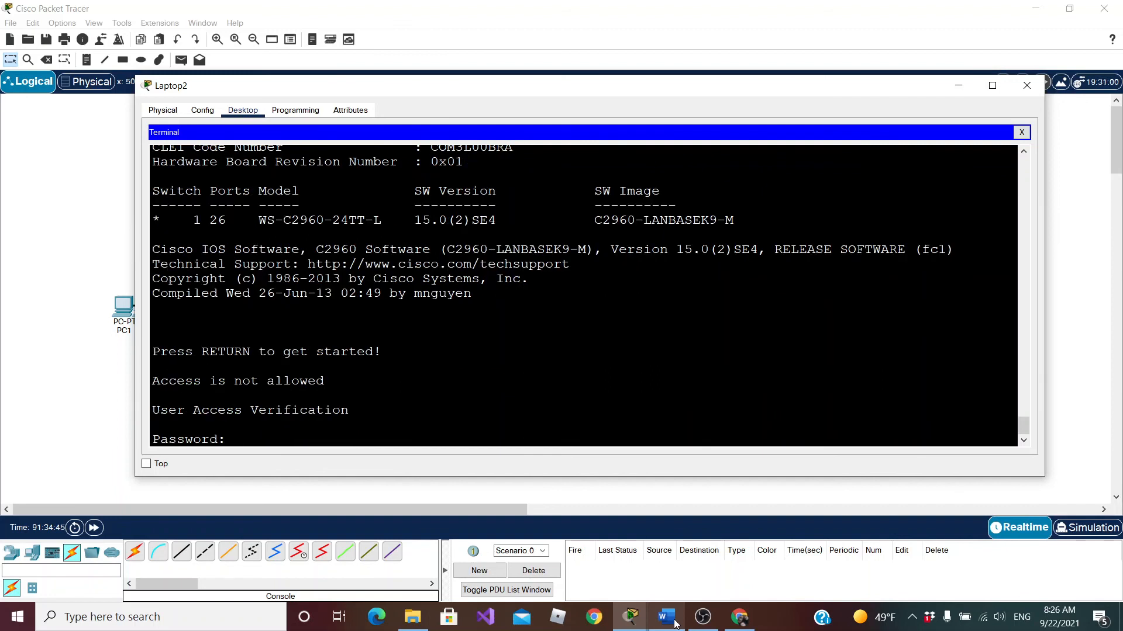